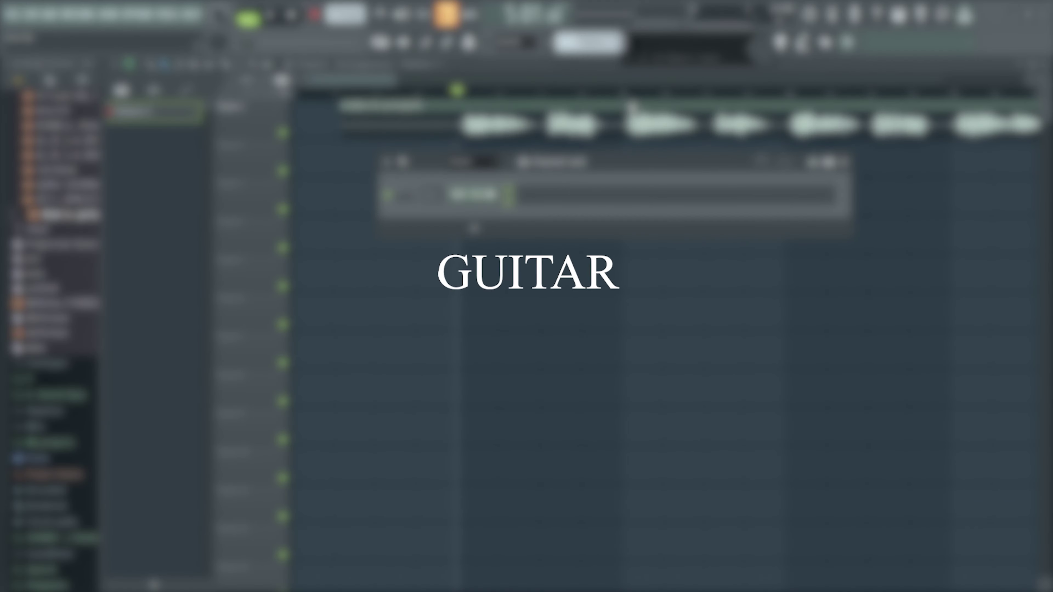
Name the current pattern Guitar and add a Kontakt instrument channel
type("Guitar")
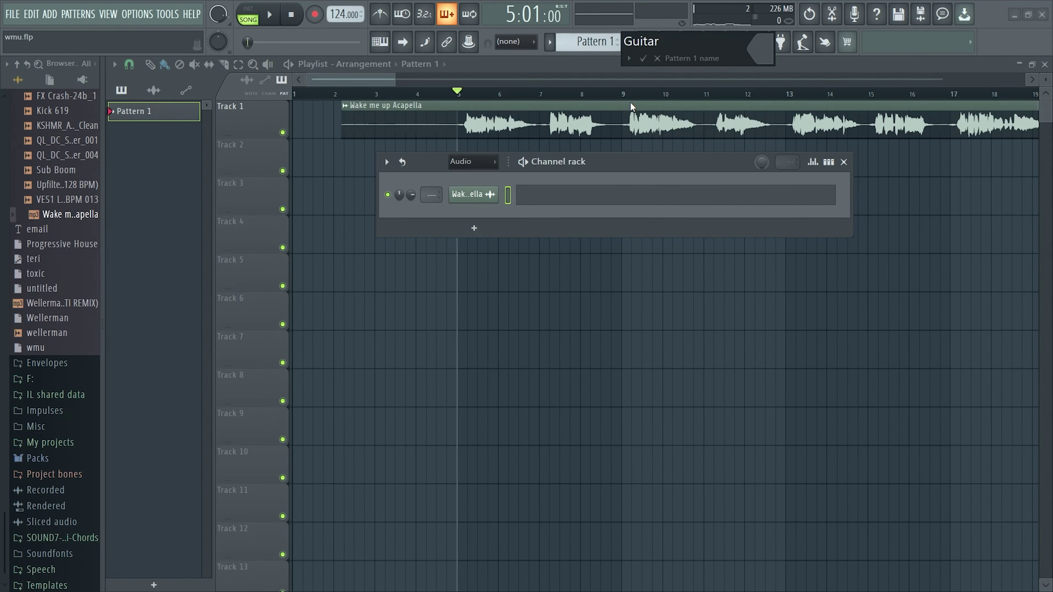
left_click(643, 58)
left_click(474, 228)
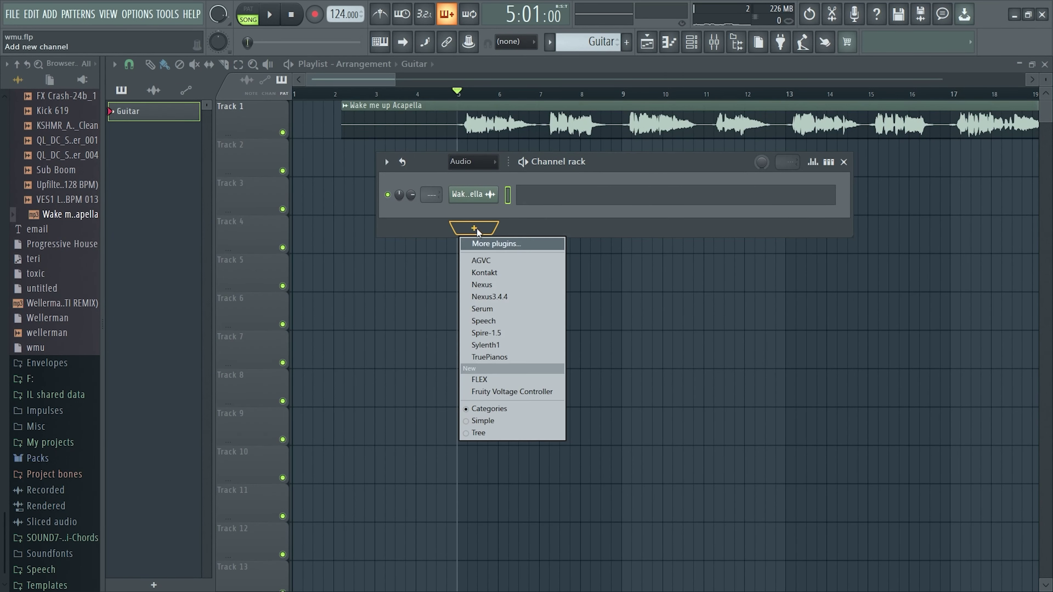
left_click(485, 273)
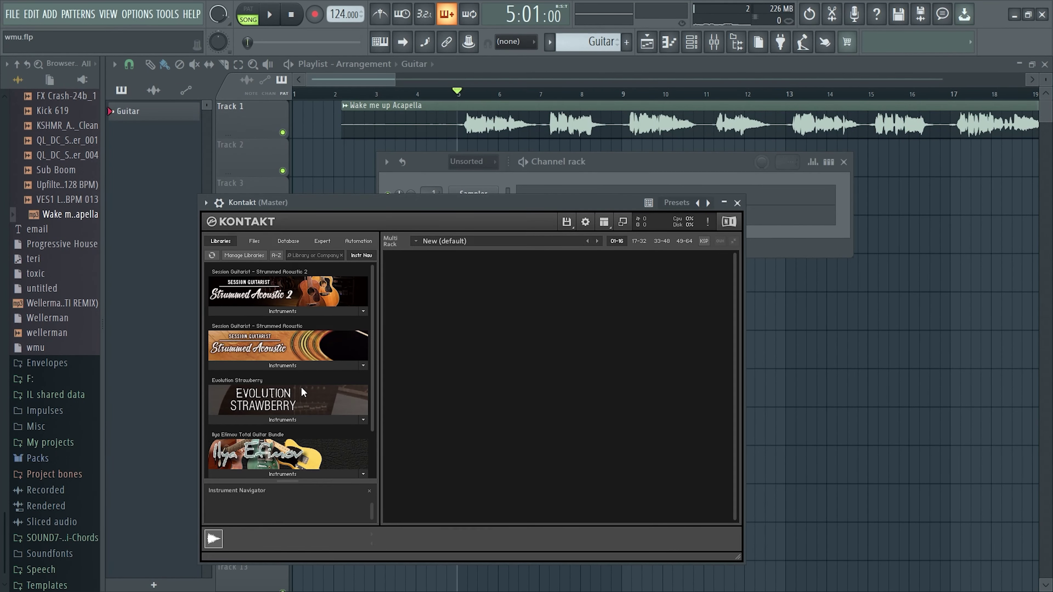
Load the Strummed Acoustic instrument from the Session Guitarist library in Kontakt and choose the Backbeat song
left_click(311, 365)
double_click(283, 379)
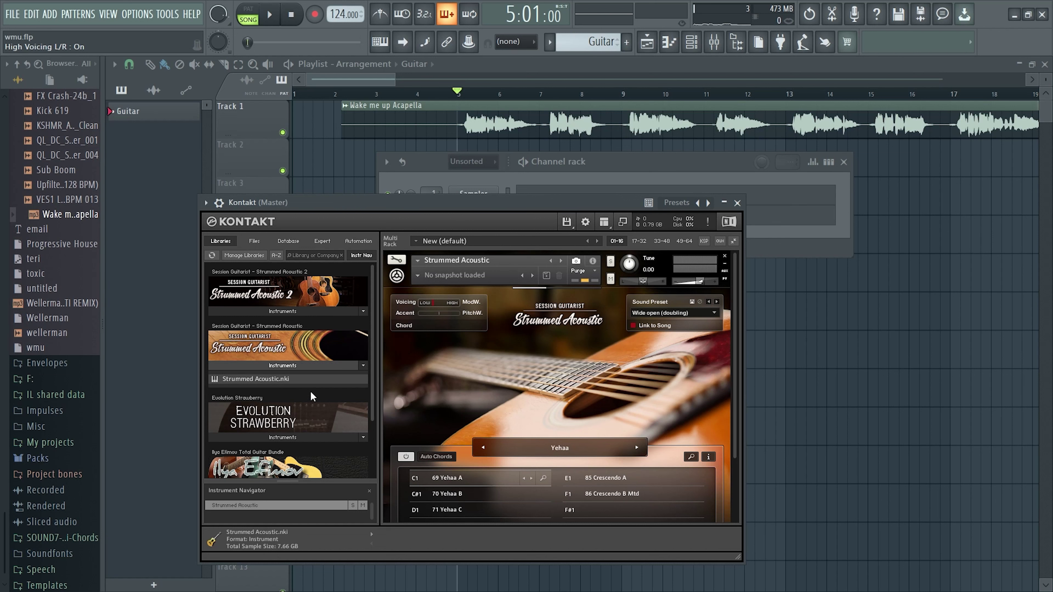
left_click(534, 451)
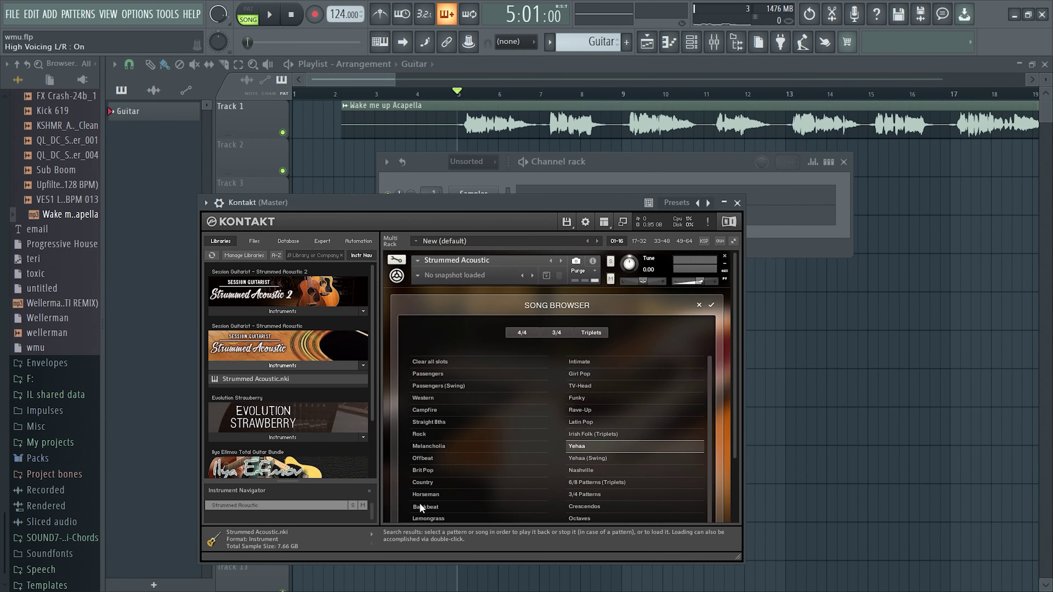
left_click(429, 500)
Audition the D and A auto chords and adjust the Strummed Acoustic instrument's volume
left_click(436, 456)
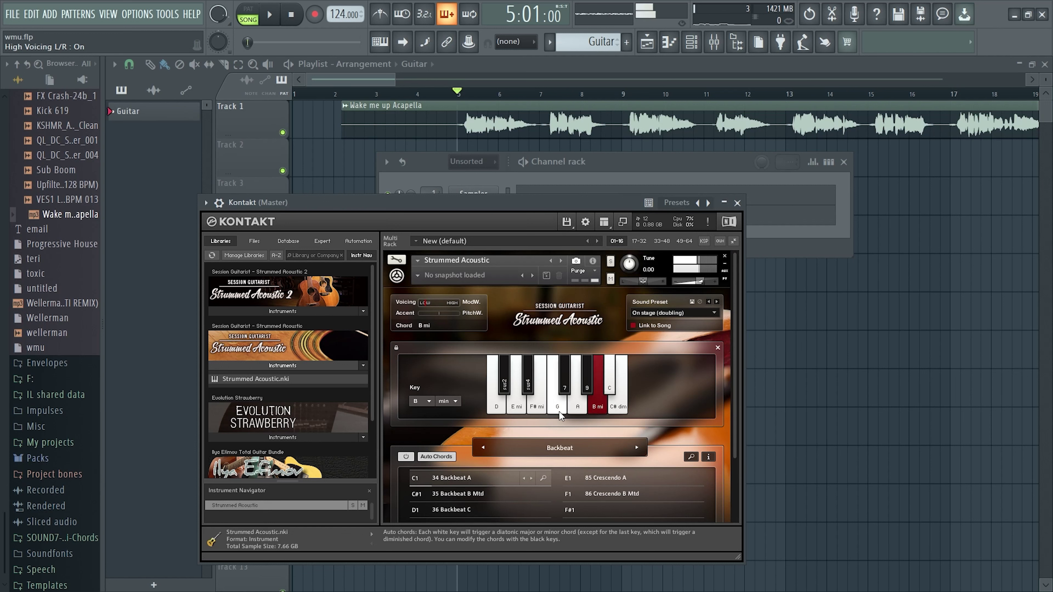
left_click(496, 409)
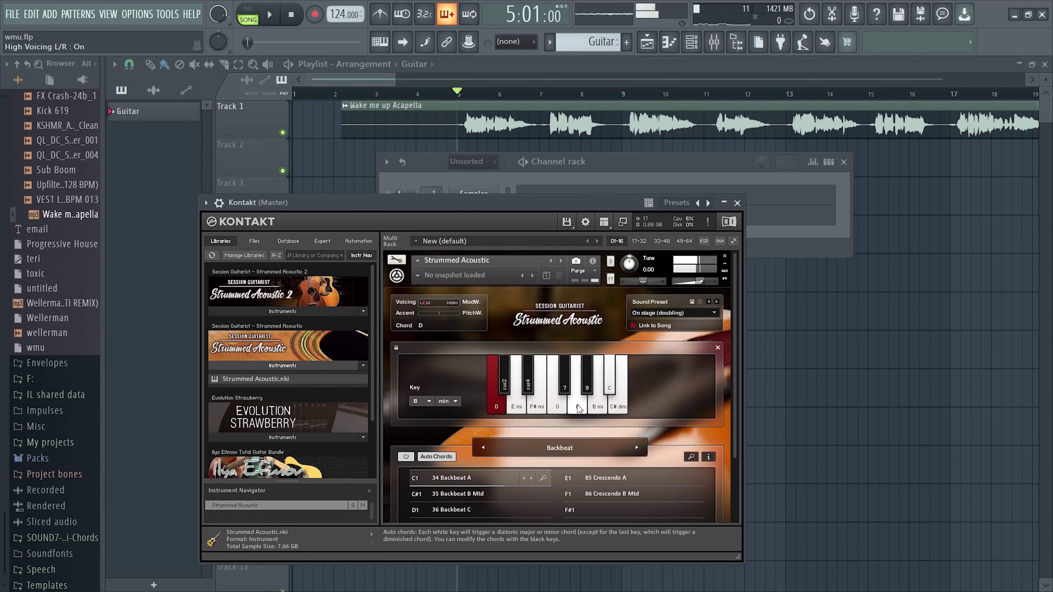
left_click(579, 408)
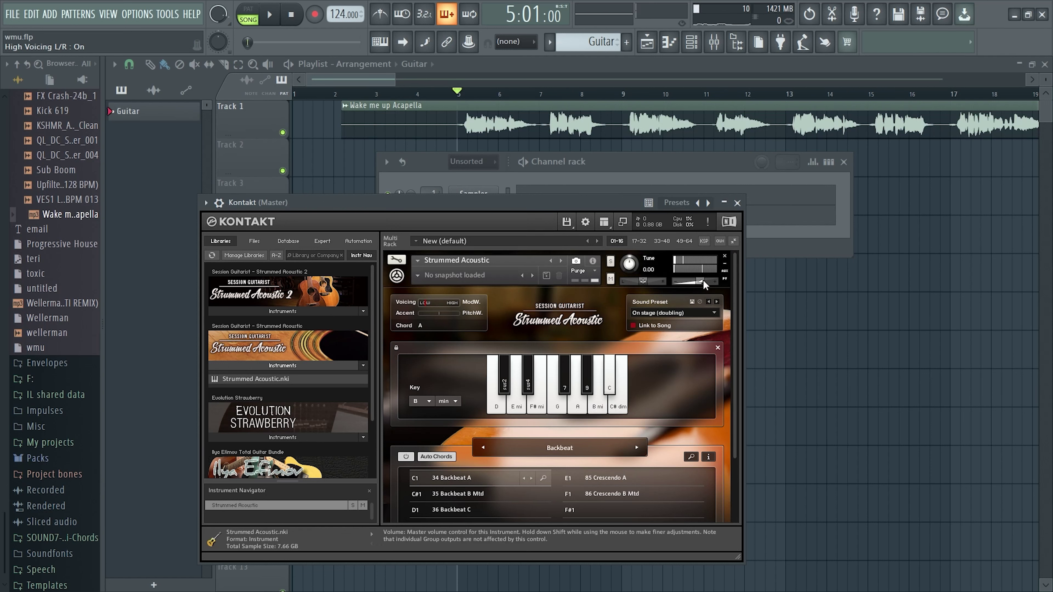
left_click_drag(702, 279, 778, 247)
left_click(737, 203)
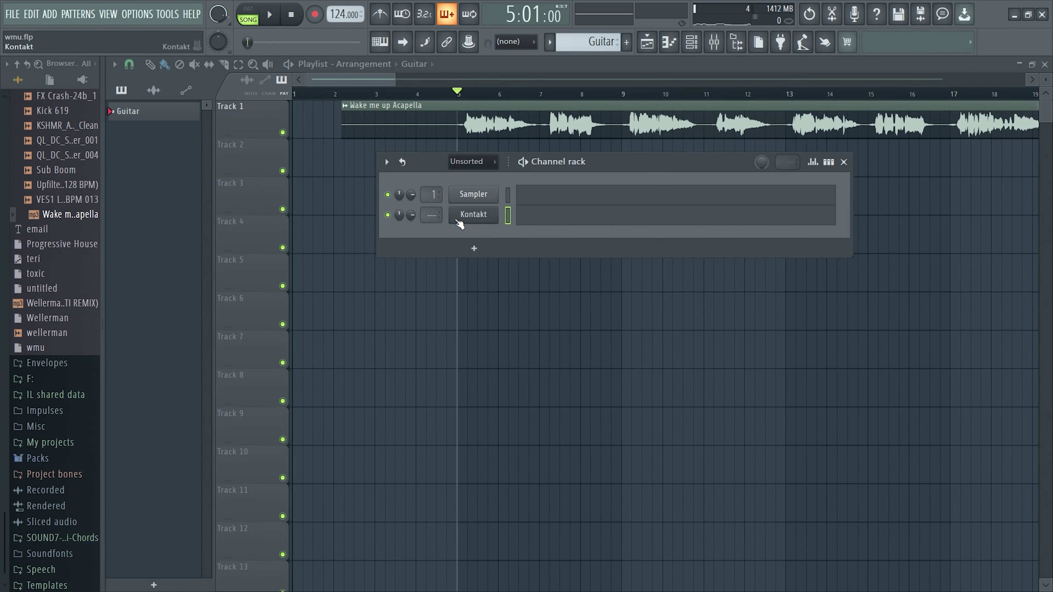
Assign the Kontakt channel to mixer track 2 and rename the channel Guitar
right_click(477, 216)
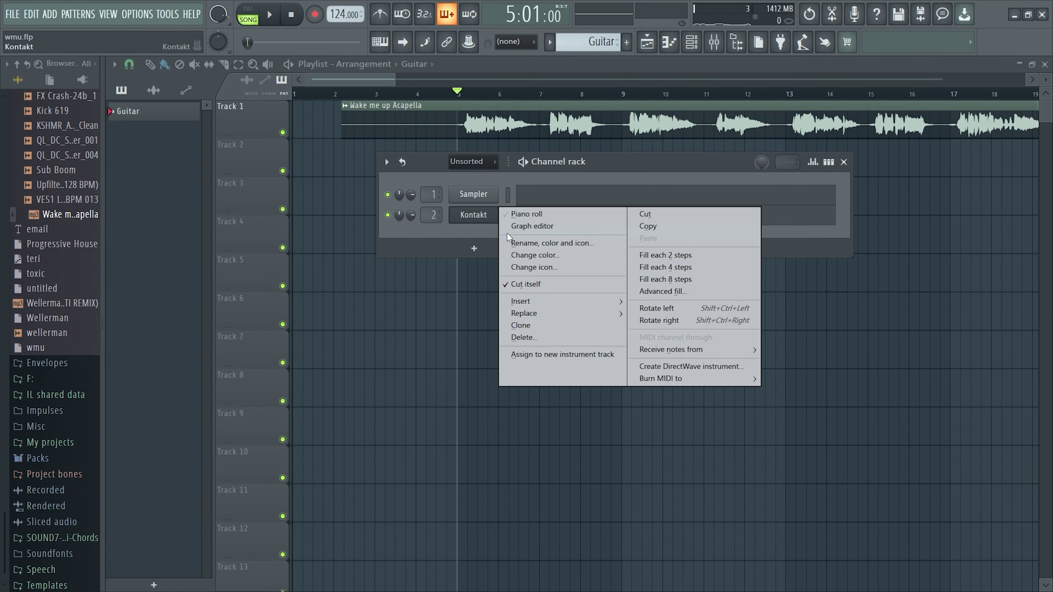
left_click(545, 255)
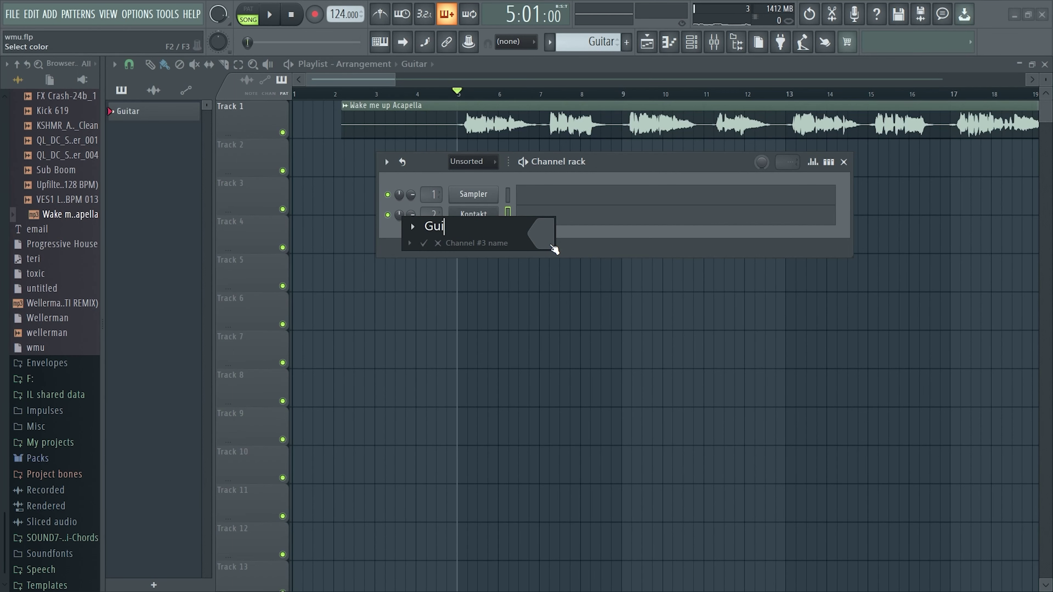
left_click(424, 243)
Draw consecutive half-bar notes A5, F5, C5 and G5 in the Guitar channel's piano roll from bar 1
left_click(548, 218)
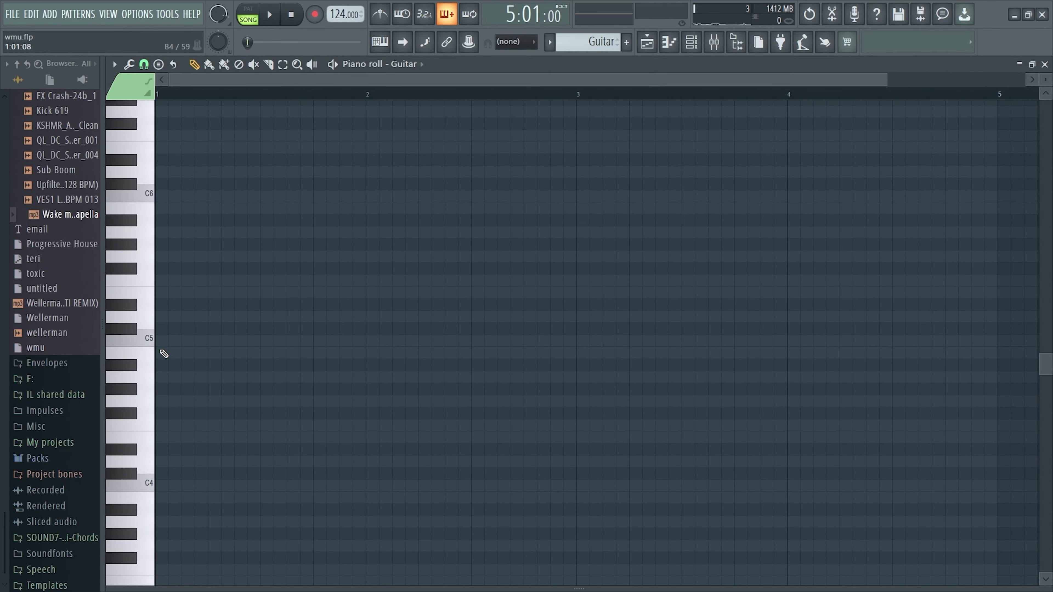
scroll(164, 327, "up", 3)
left_click(158, 305)
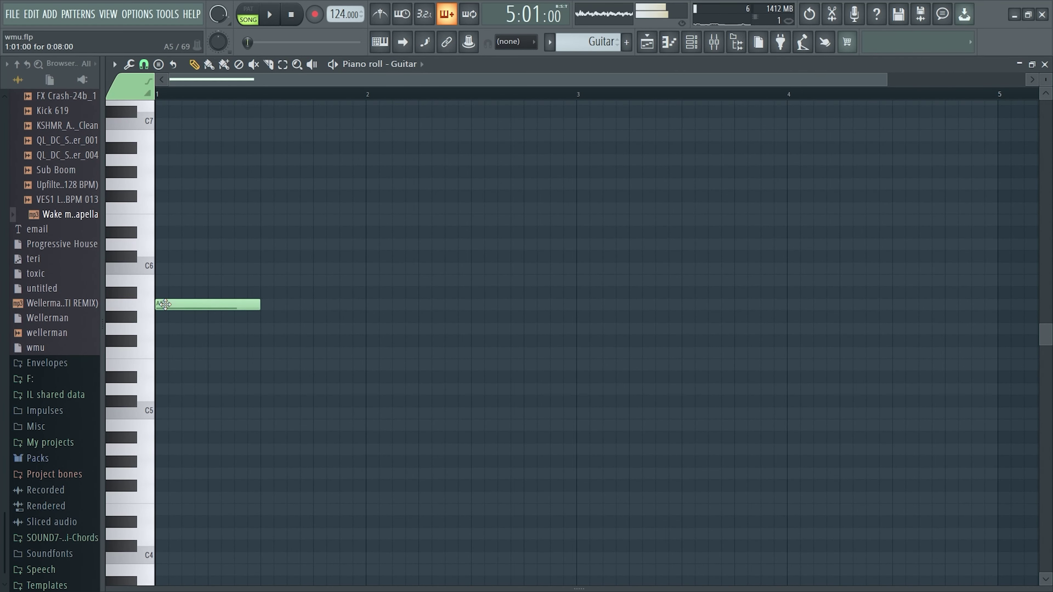
left_click(262, 353)
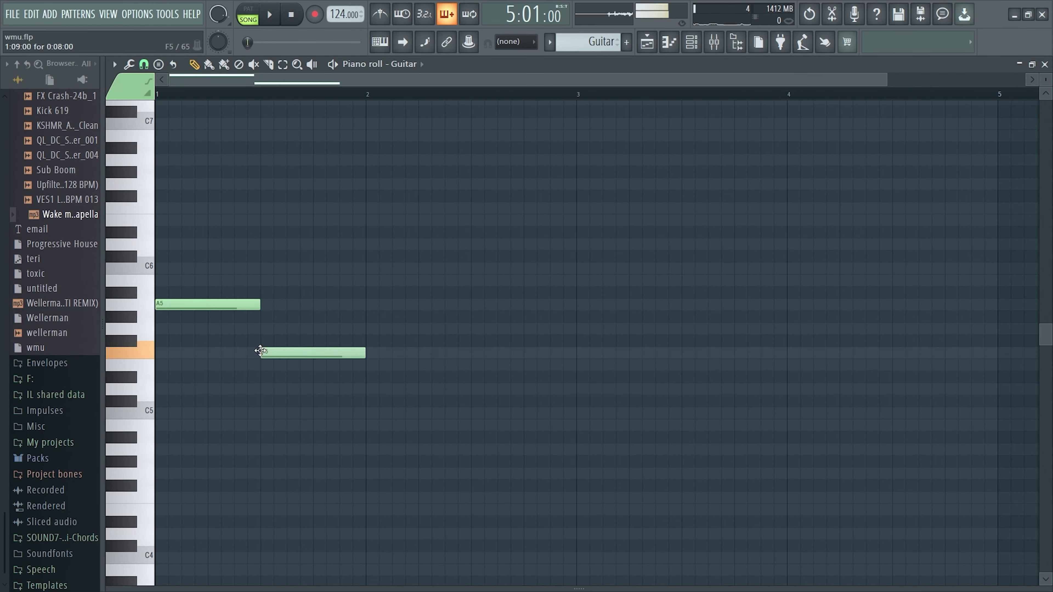
left_click(374, 414)
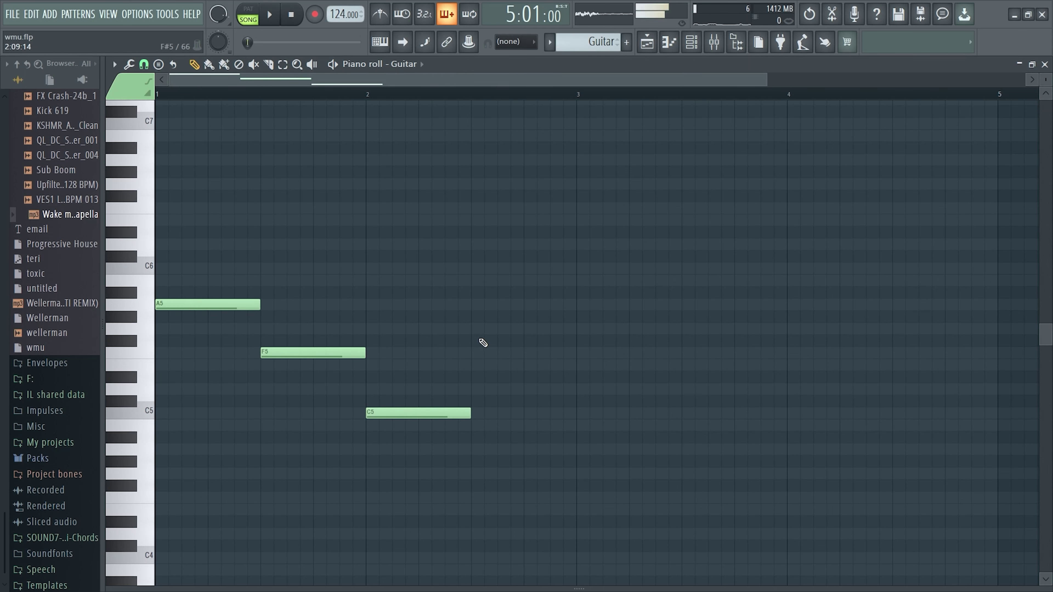
left_click(477, 329)
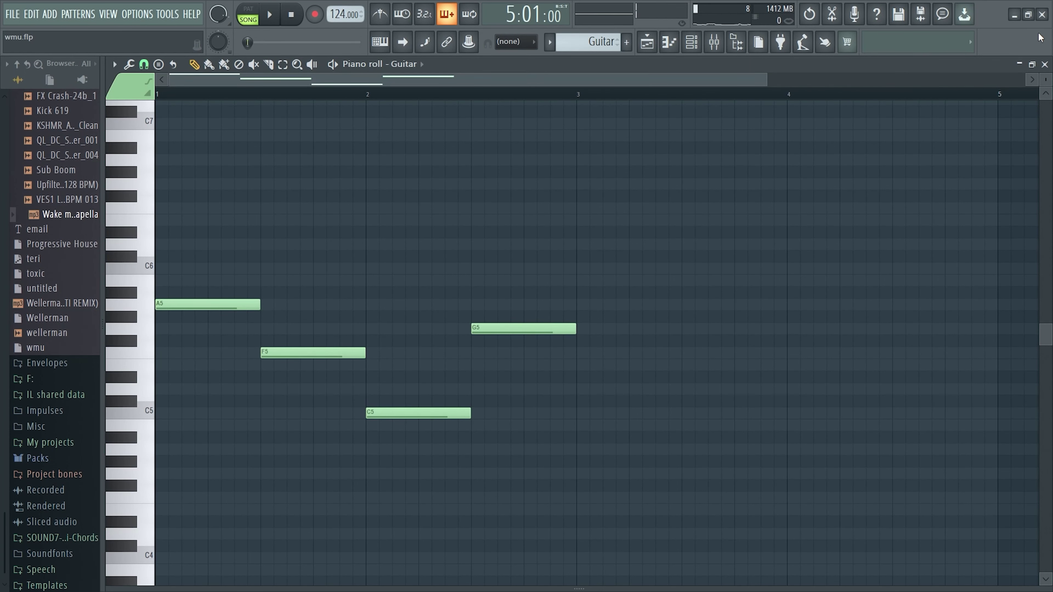
left_click(1045, 64)
left_click(844, 161)
Place the Guitar pattern at bar 1 of Track 2 and duplicate it back to back through bar 40
left_click_drag(303, 158, 294, 156)
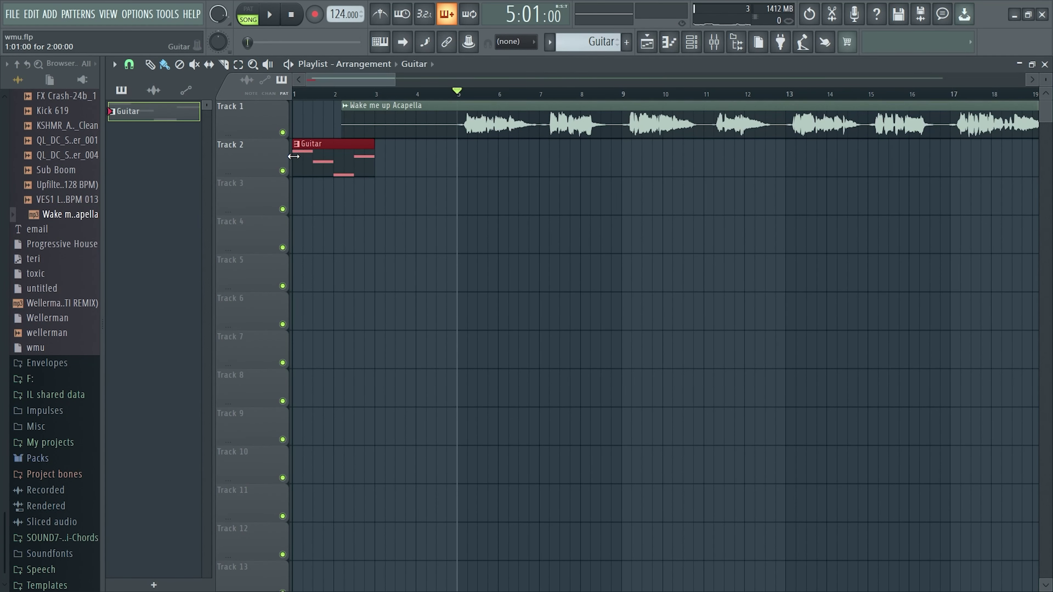
key("ctrl+b")
key("ctrl+b")
key("ctrl+b")
key("ctrl+b")
key("ctrl+b")
key("ctrl+b")
key("ctrl+b")
key("ctrl+b")
scroll(411, 127, "right", 1)
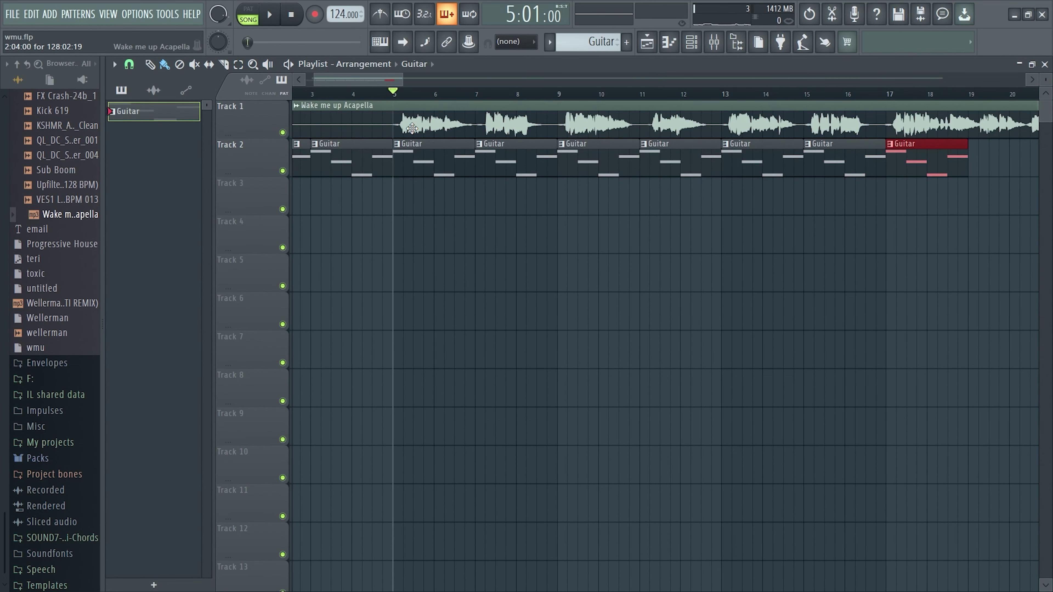
key("ctrl+b")
key("ctrl+b")
key("ctrl+b")
key("ctrl+b")
key("ctrl+b")
key("ctrl+b")
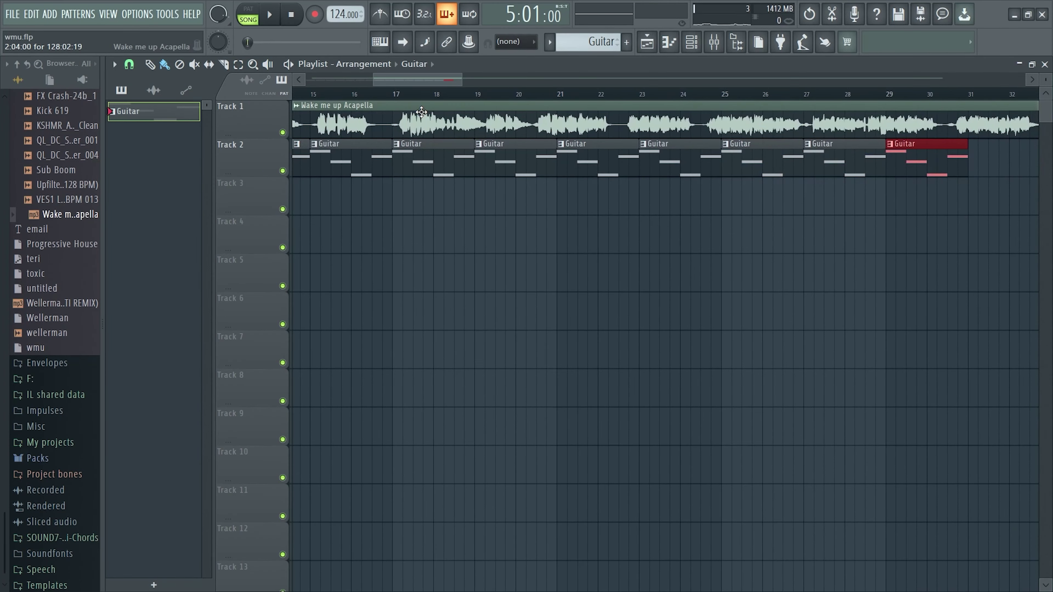
key("ctrl+b")
key("ctrl+b")
key("ctrl+b")
key("ctrl+b")
key("ctrl+b")
Play the arrangement from bar 1 to check the guitar against the acapella
left_click_drag(424, 78, 201, 98)
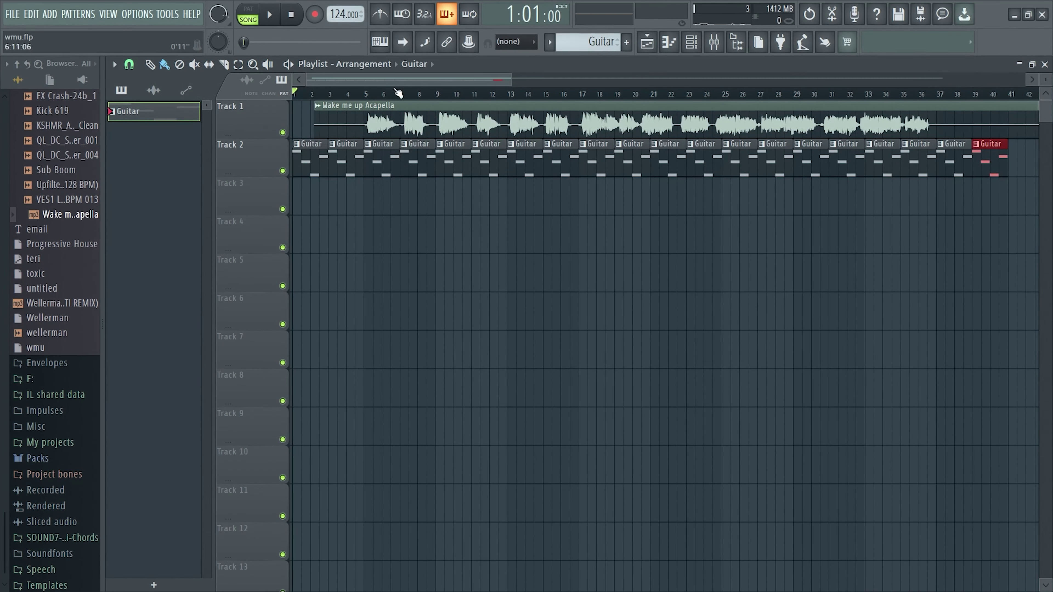
key("space")
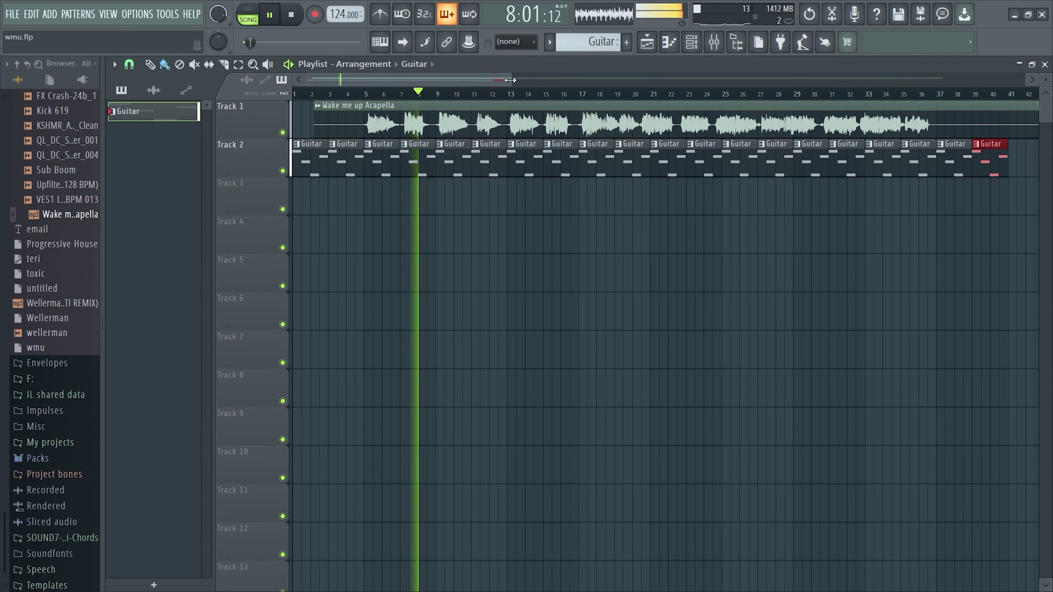
key("space")
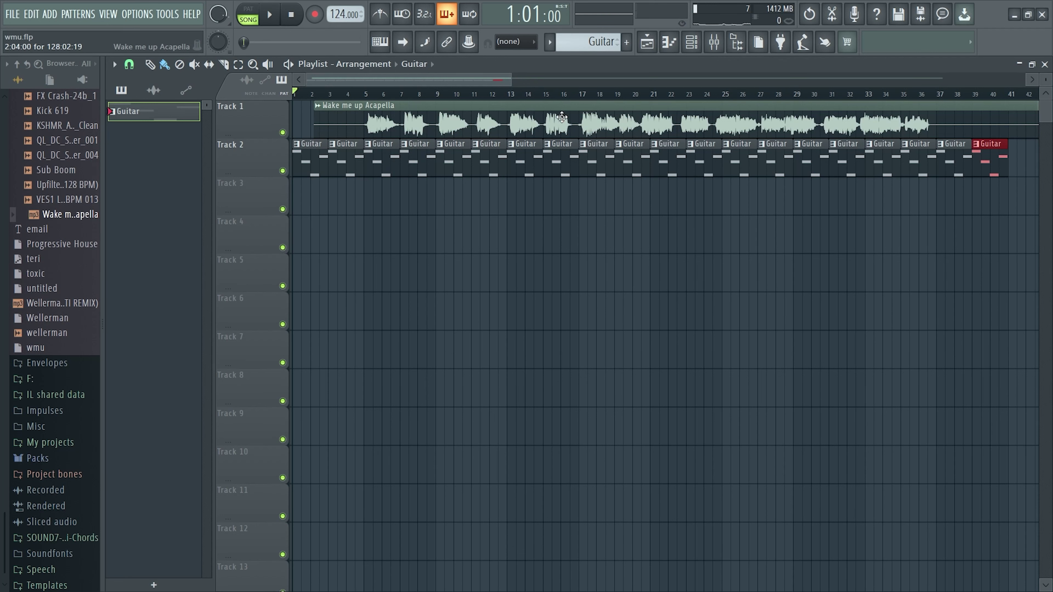
Route the Guitar channel to mixer Insert 2 so that the track takes the channel's name
left_click(691, 42)
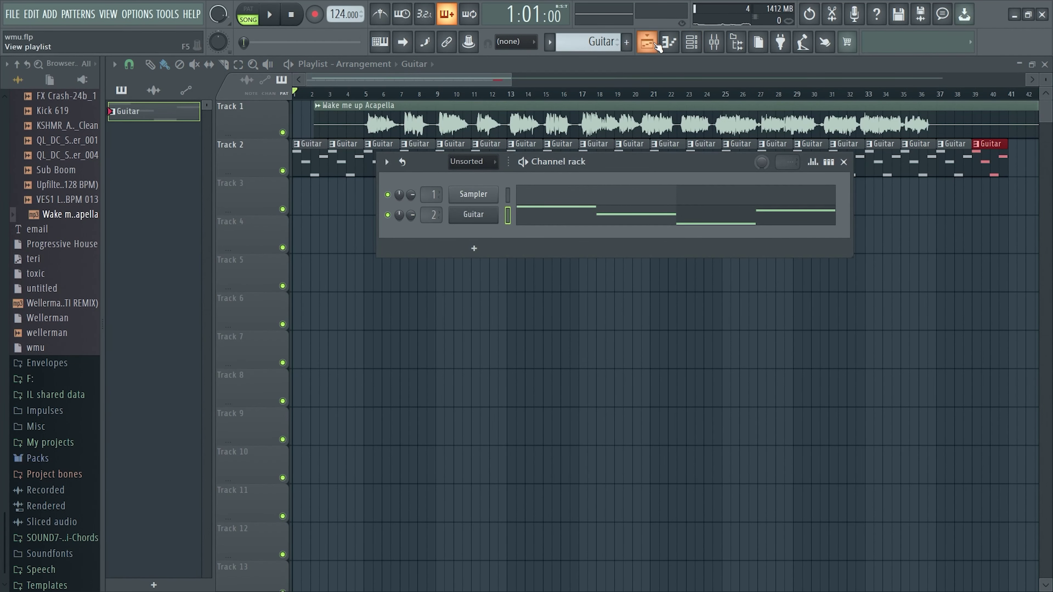
left_click(714, 41)
right_click(216, 174)
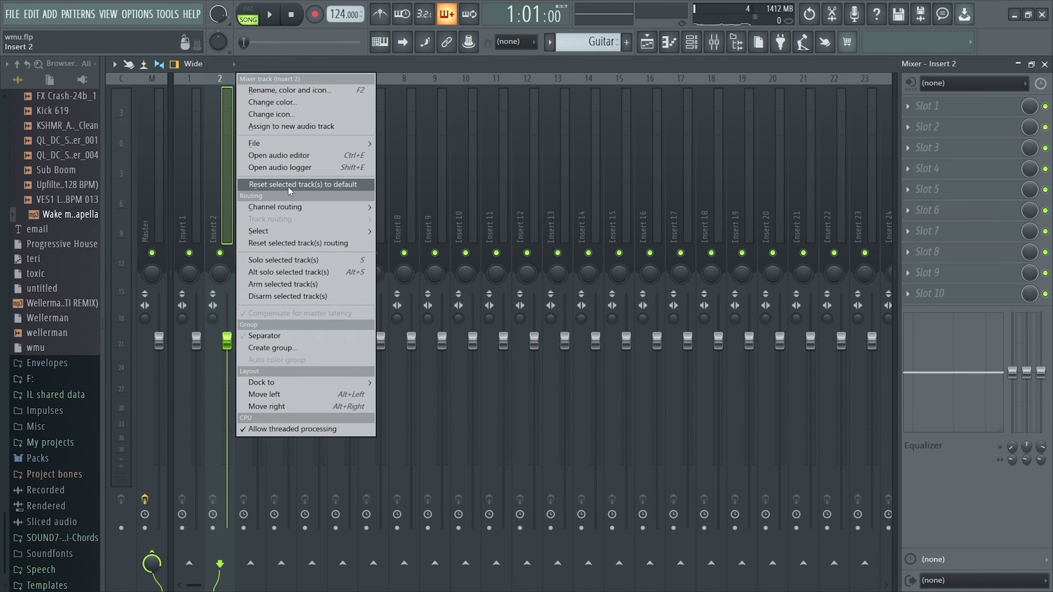
mouse_move(290, 207)
left_click(394, 208)
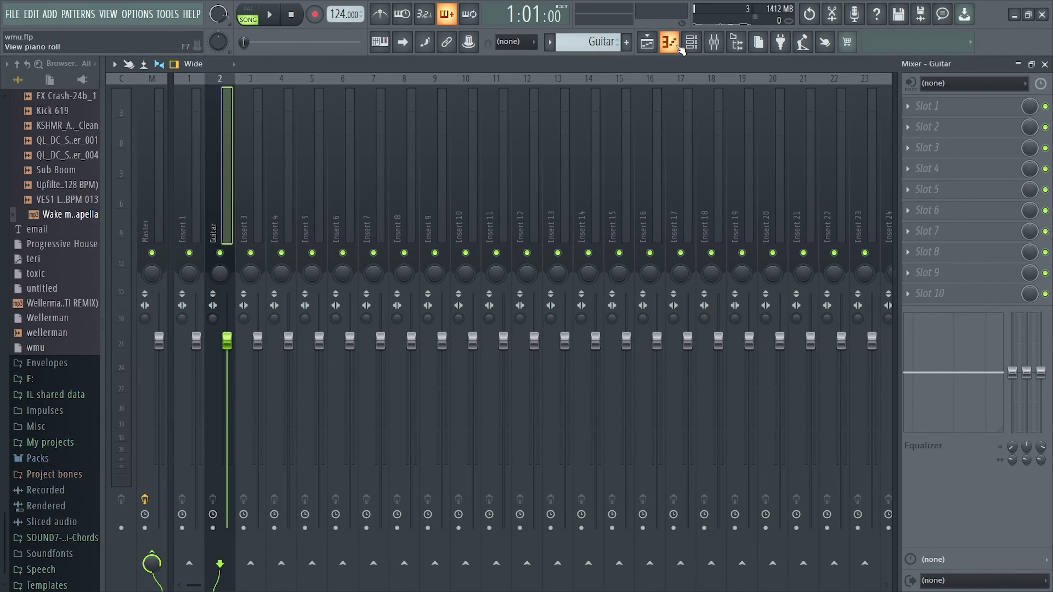
Show all channel groups and set the Wake me up Acapella channel's target to mixer track 1
left_click(691, 41)
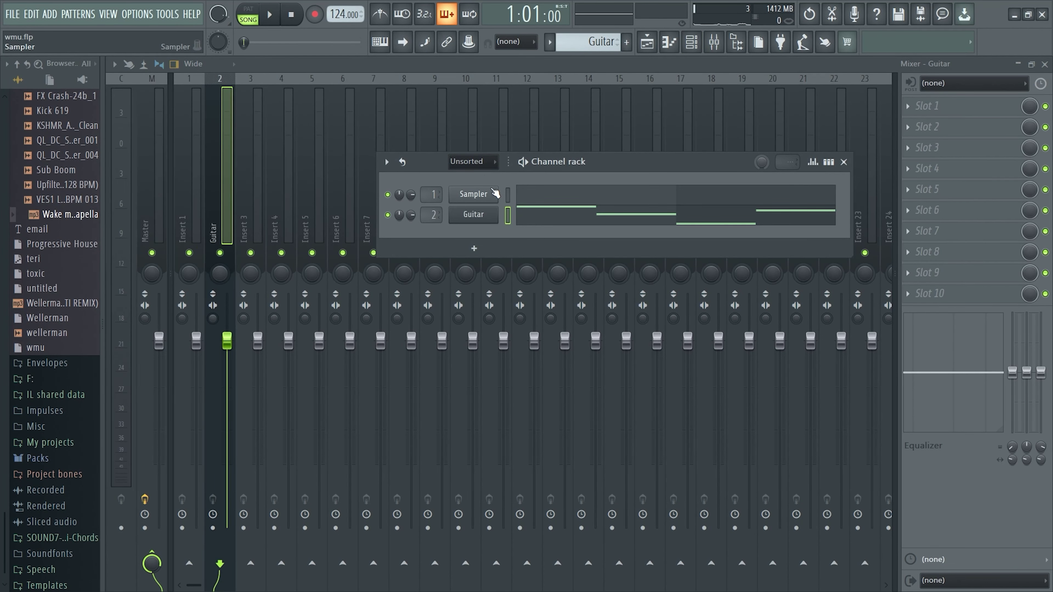
left_click(472, 161)
left_click(460, 176)
scroll(440, 215, "up", 1)
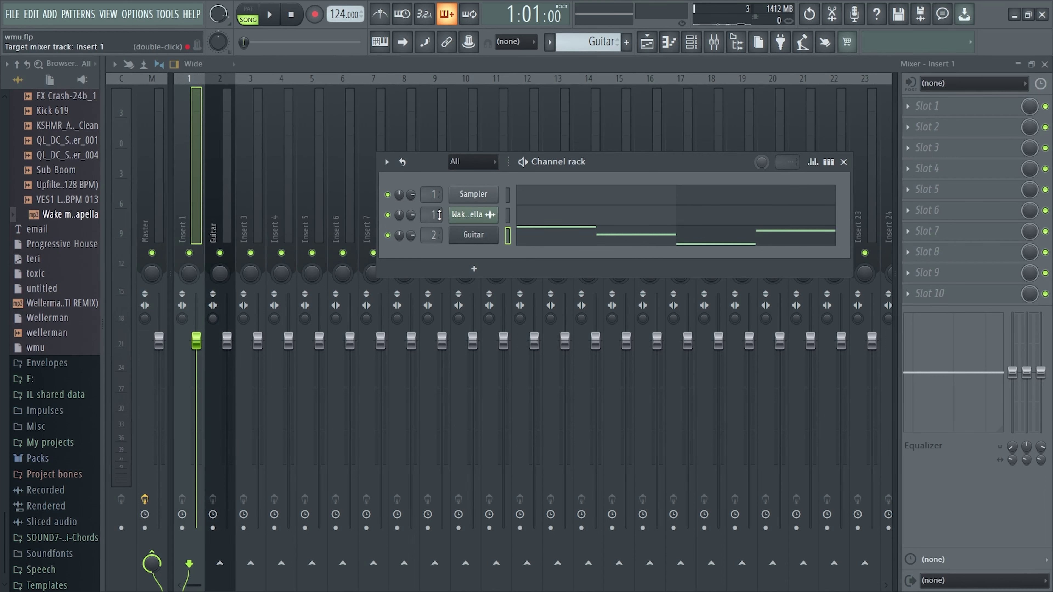
Delete the unused Sampler channel from the channel rack
right_click(475, 199)
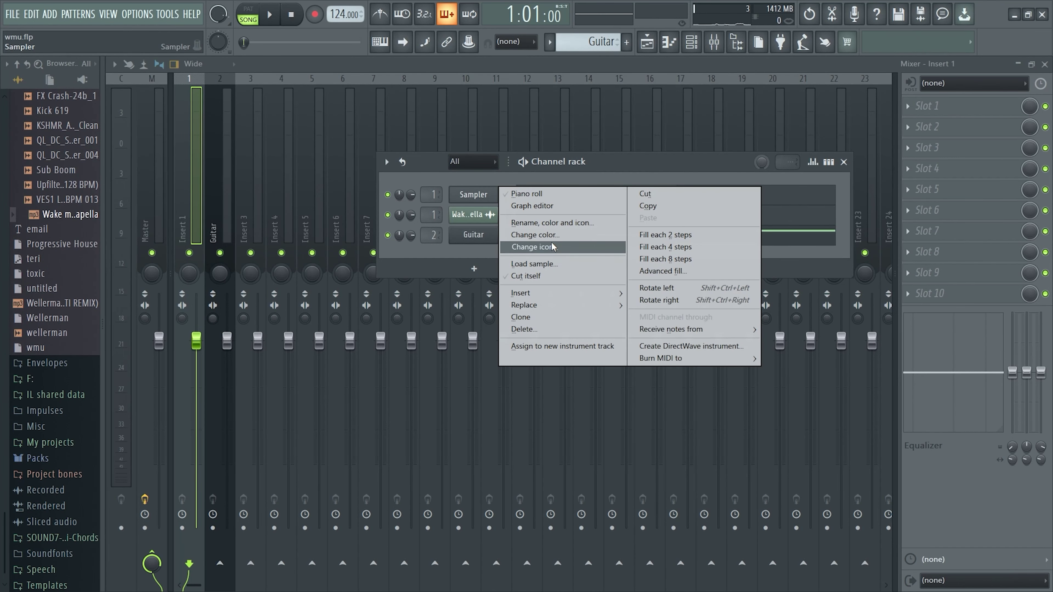
left_click(523, 329)
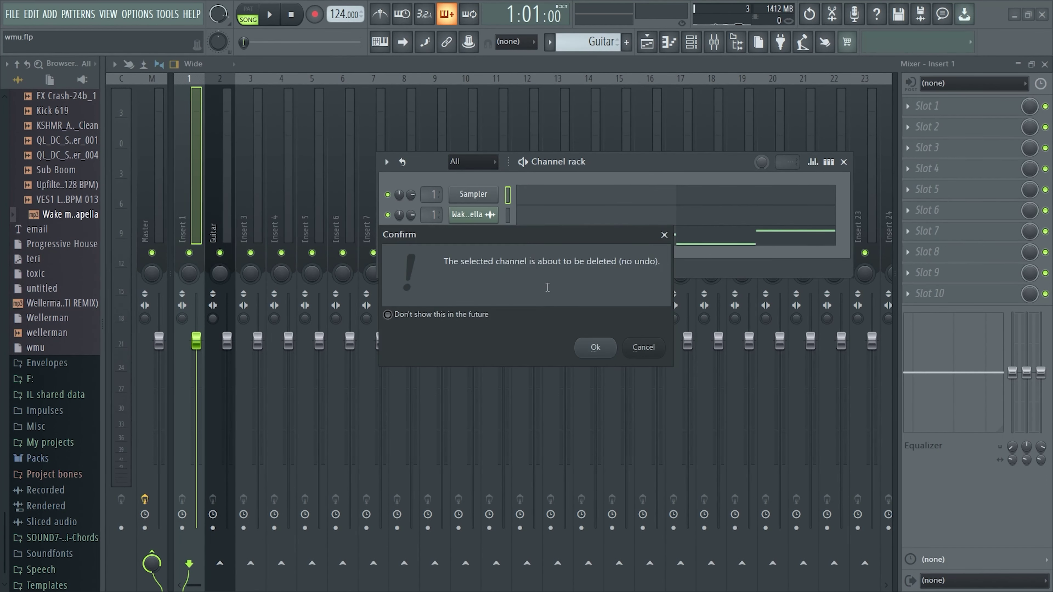
left_click(590, 350)
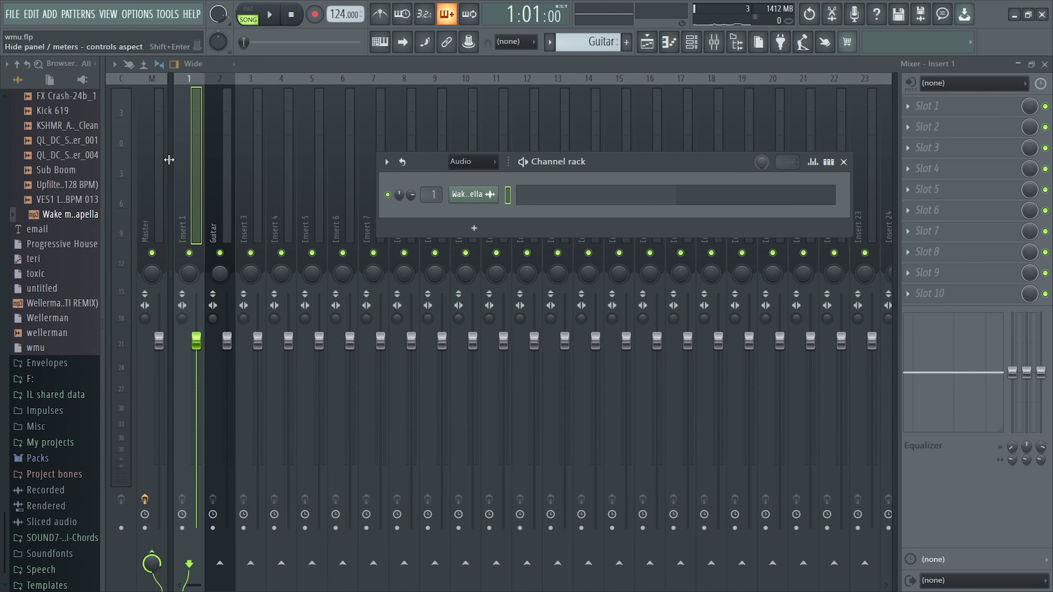
Route the Wake me up Acapella channel to mixer Insert 1 so that the track takes its name
right_click(188, 170)
mouse_move(285, 207)
left_click(411, 208)
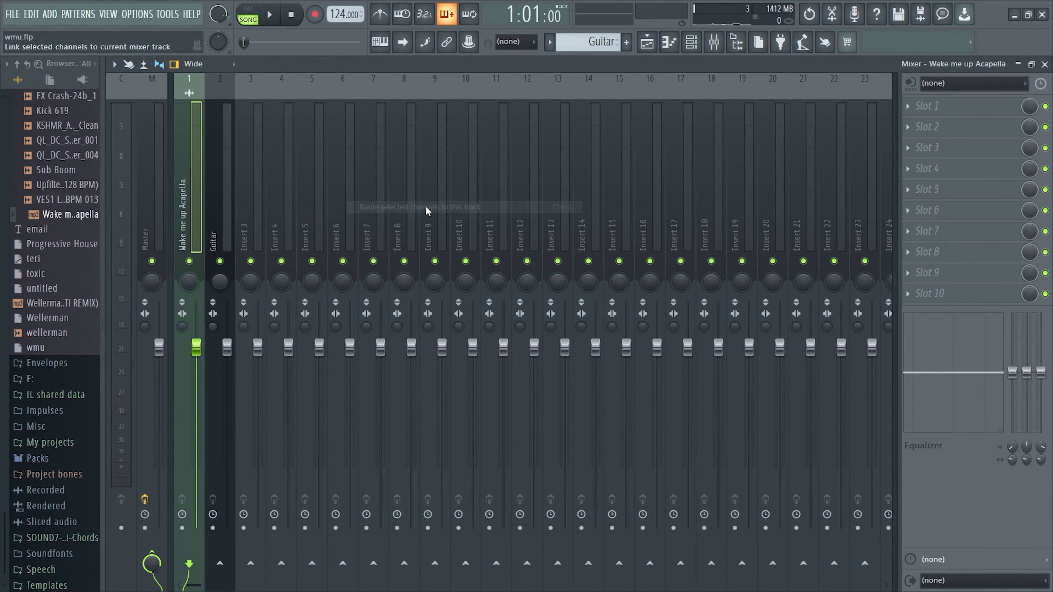
Add Fruity Filter to slot 1 of the Guitar mixer track and create an automation clip for its cutoff frequency
left_click(221, 207)
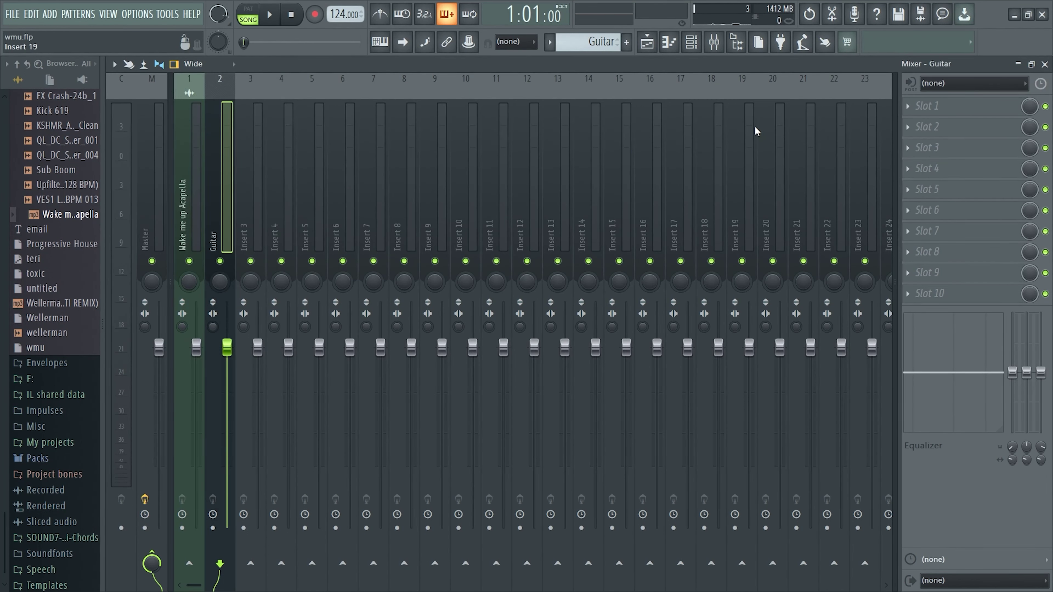
left_click(927, 108)
left_click(858, 153)
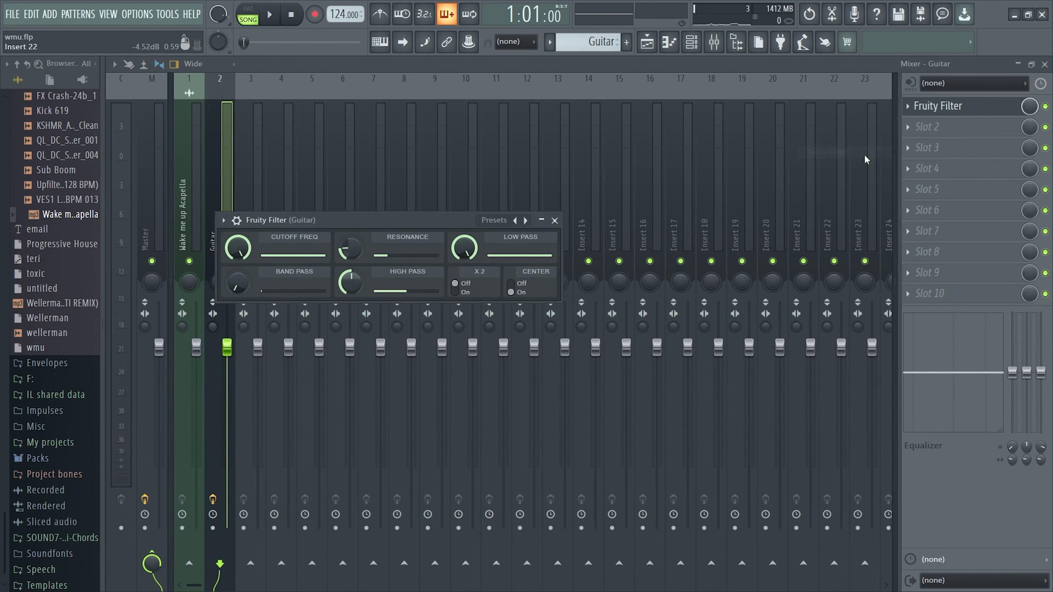
right_click(238, 248)
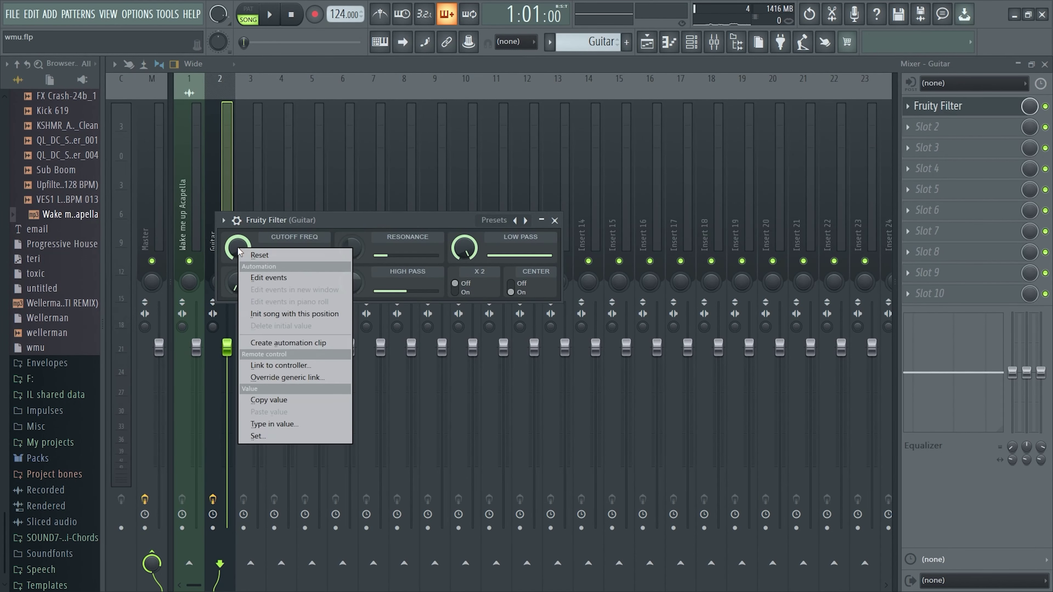
left_click(281, 344)
left_click(555, 220)
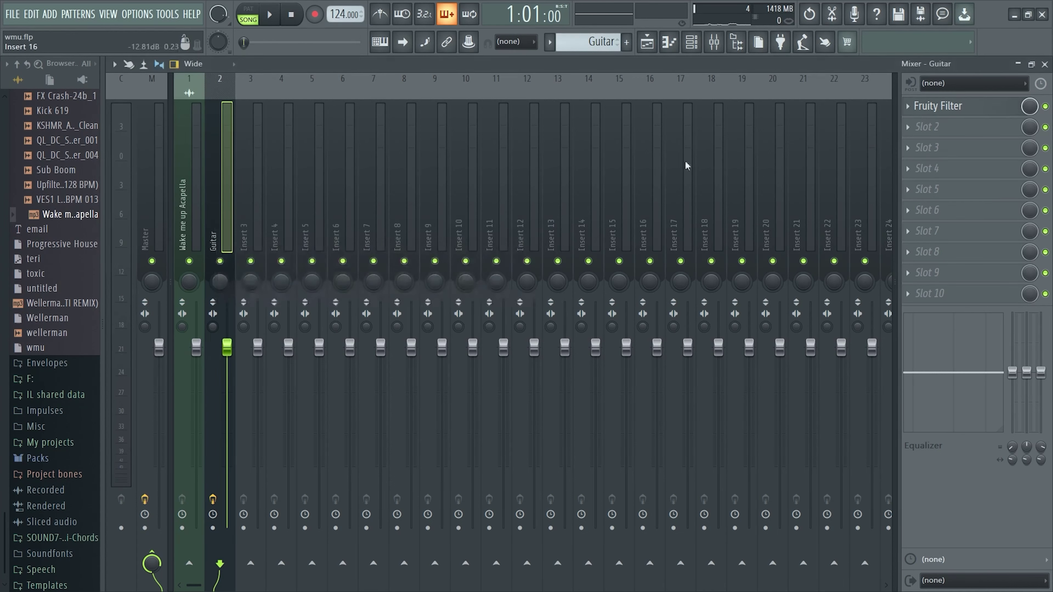
Shape the guitar cutoff automation with a drop to a minimum at bar 5 and a rise to about 96% at bar 17
left_click(1045, 64)
left_click(844, 162)
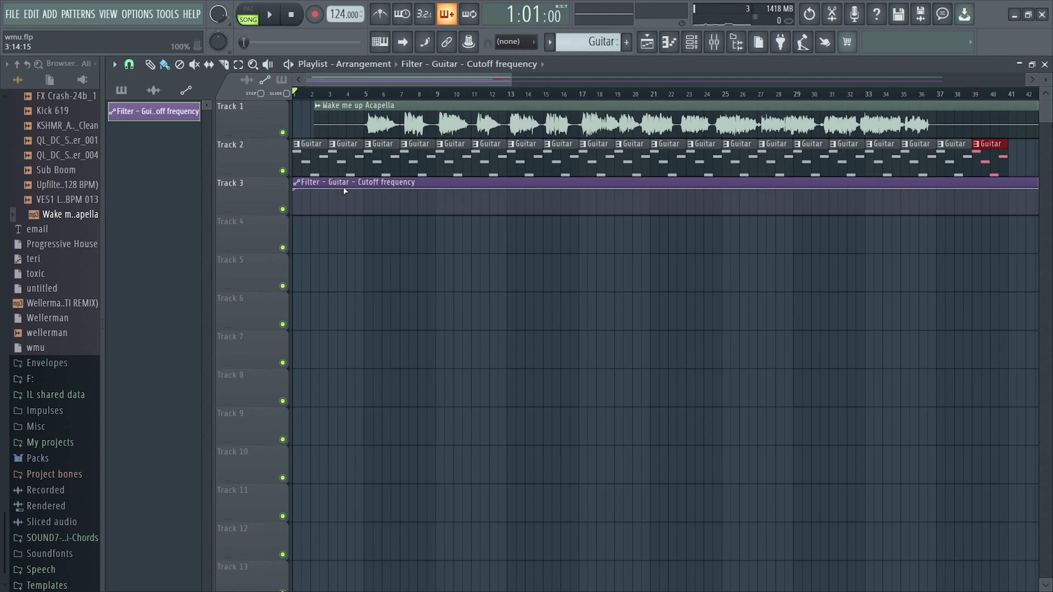
right_click(364, 194)
key("ctrl+z")
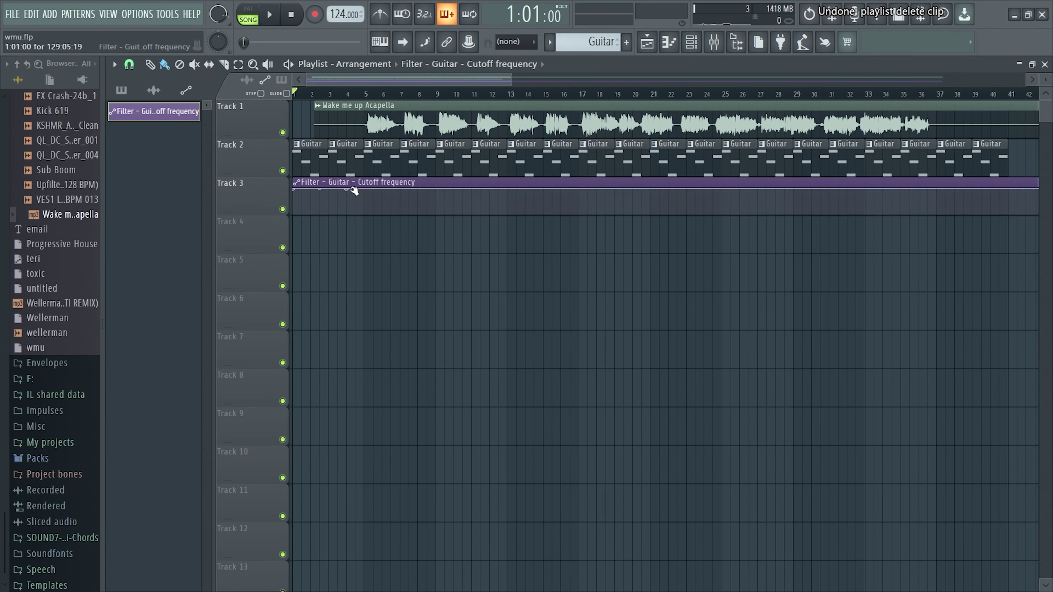
left_click_drag(366, 190, 369, 215)
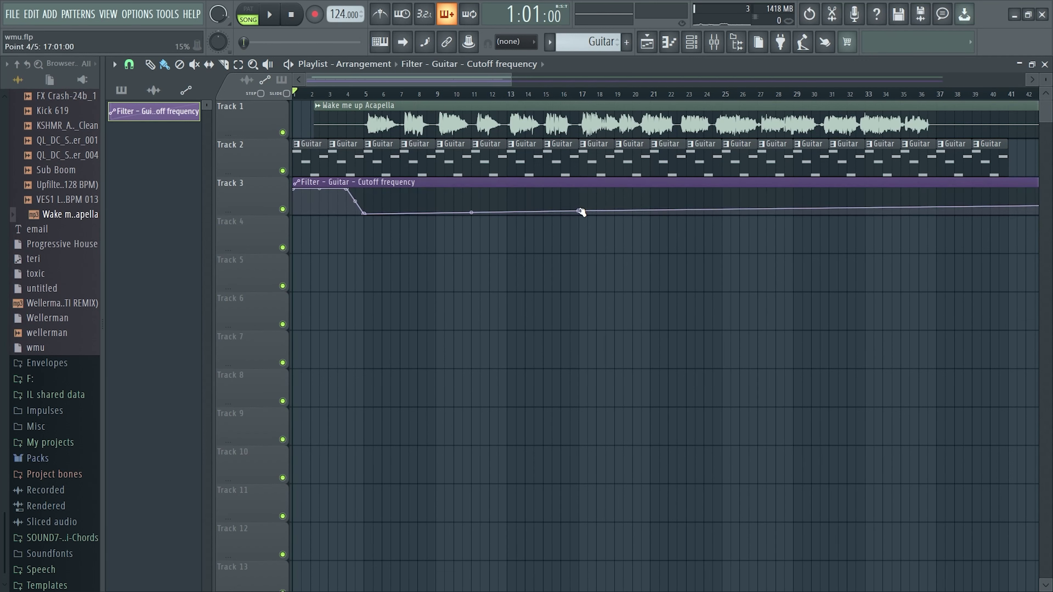
left_click_drag(580, 212, 579, 190)
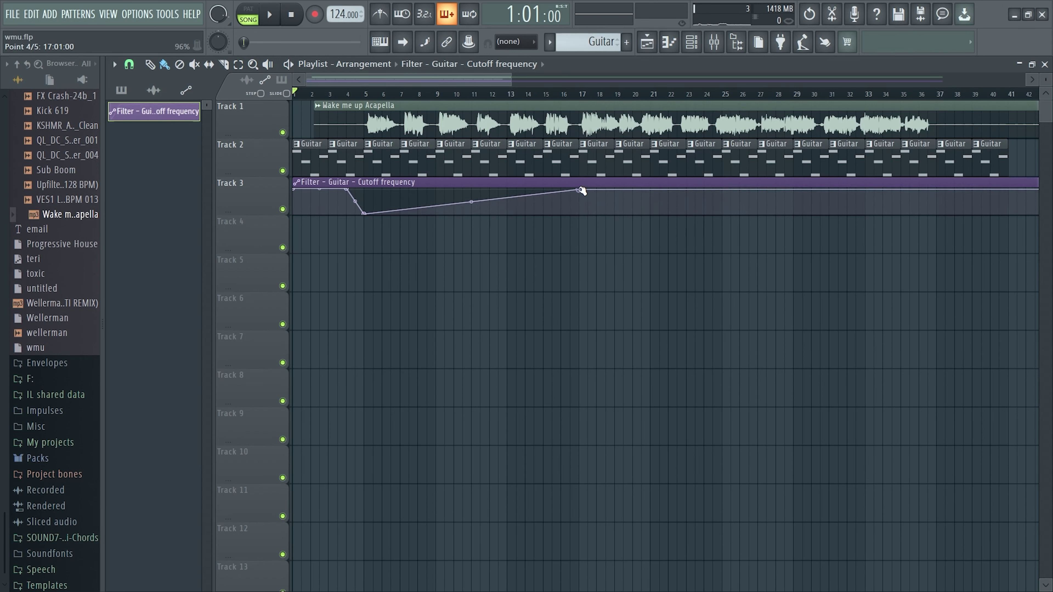
Play the arrangement from bar 3 and raise the cutoff automation's low point at bar 5 to slightly under half
left_click(333, 96)
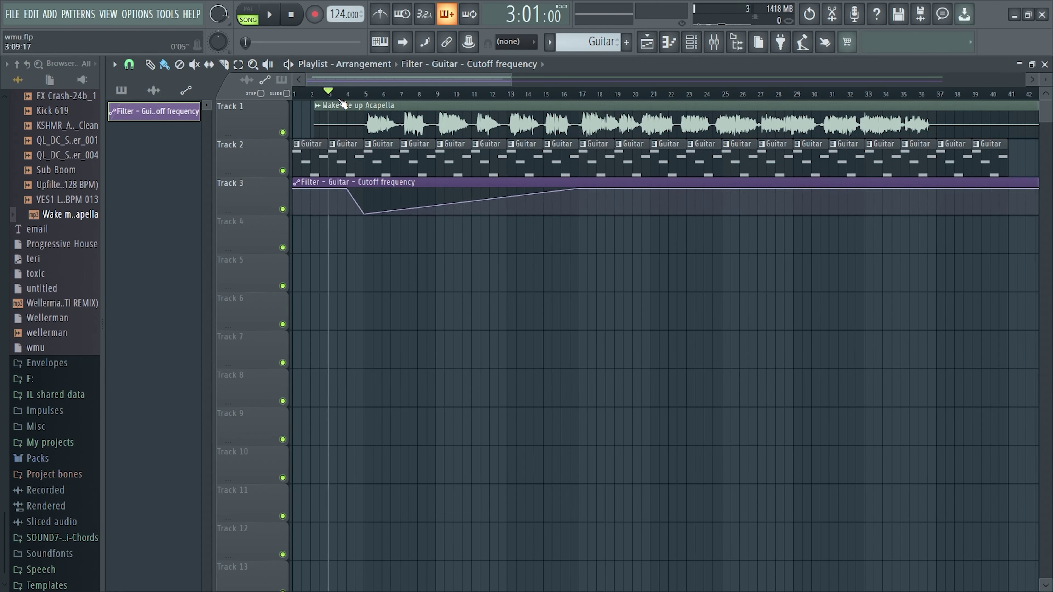
key("space")
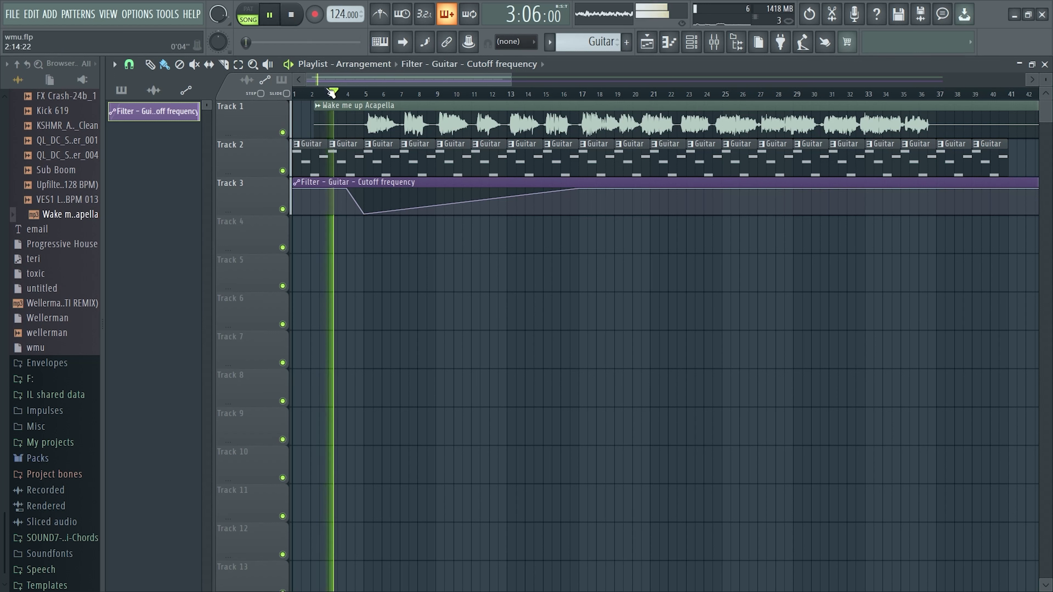
left_click_drag(364, 214, 365, 203)
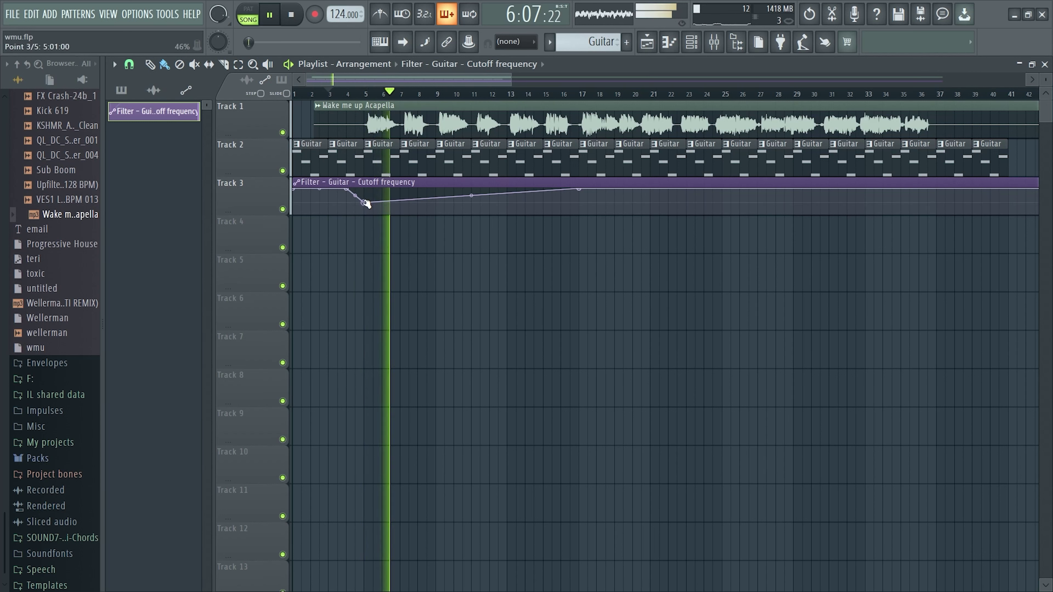
left_click_drag(365, 202, 366, 206)
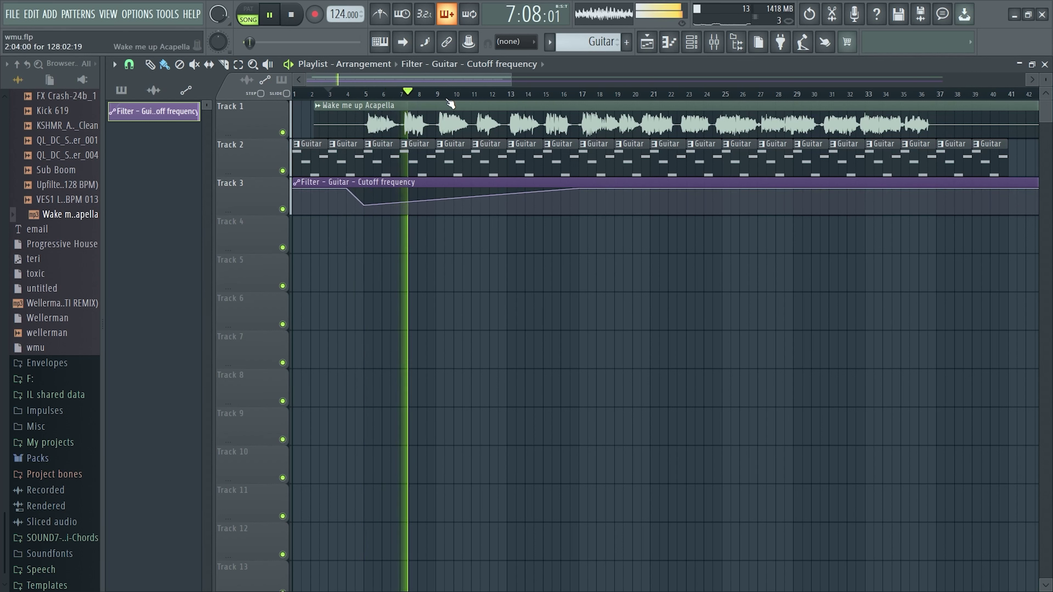
key("space")
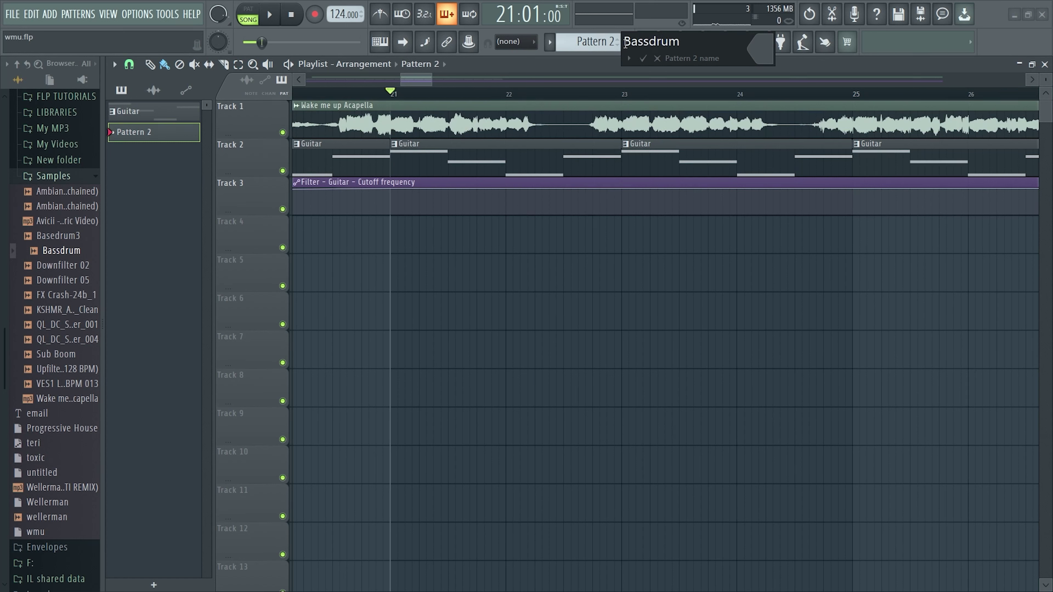
Name the new pattern Bassdrum and load the Bassdrum sample as a channel targeting mixer track 3
key("Return")
key("F6")
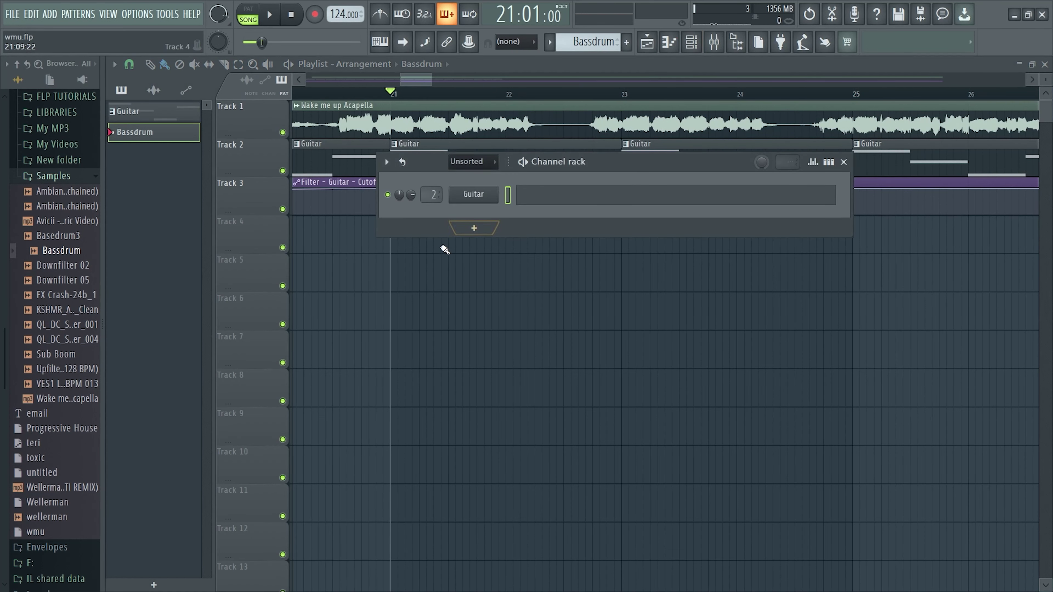
left_click_drag(87, 259, 431, 215)
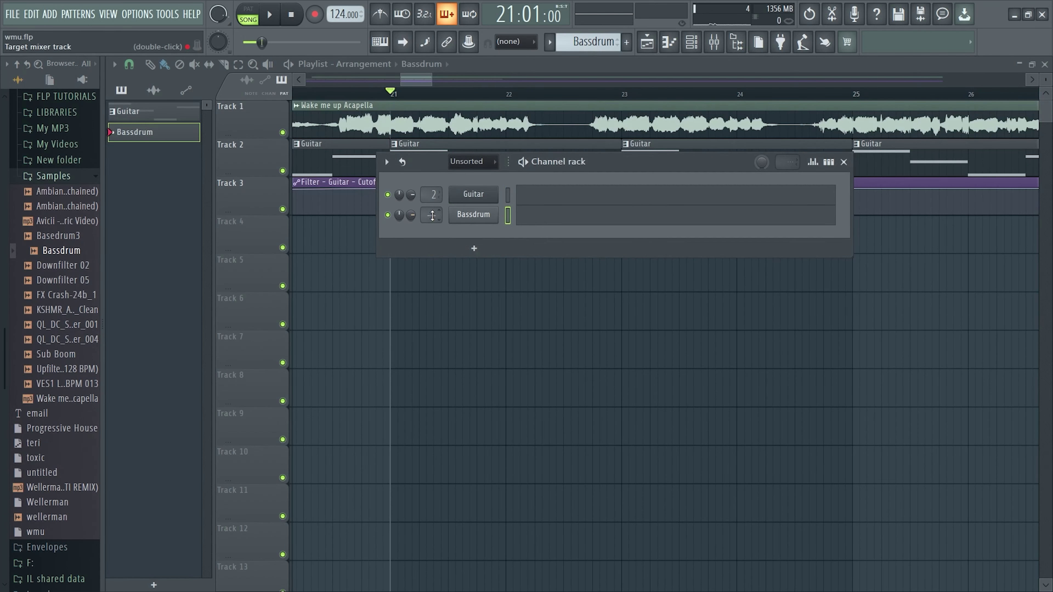
Fill four bars of the Bassdrum channel's piano roll with short C5 notes, one on every beat
left_click(537, 220)
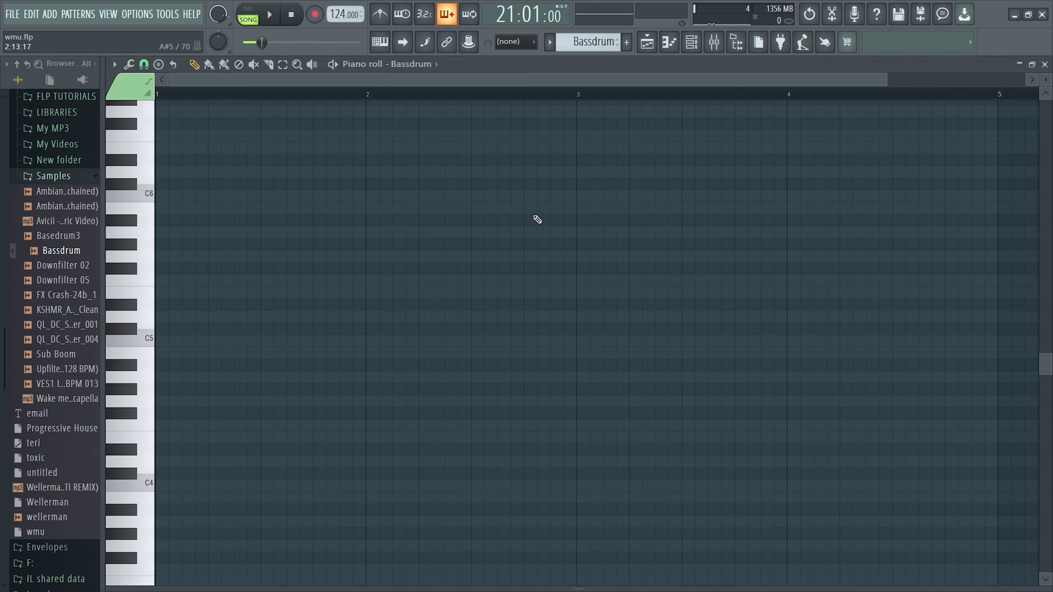
left_click(168, 342)
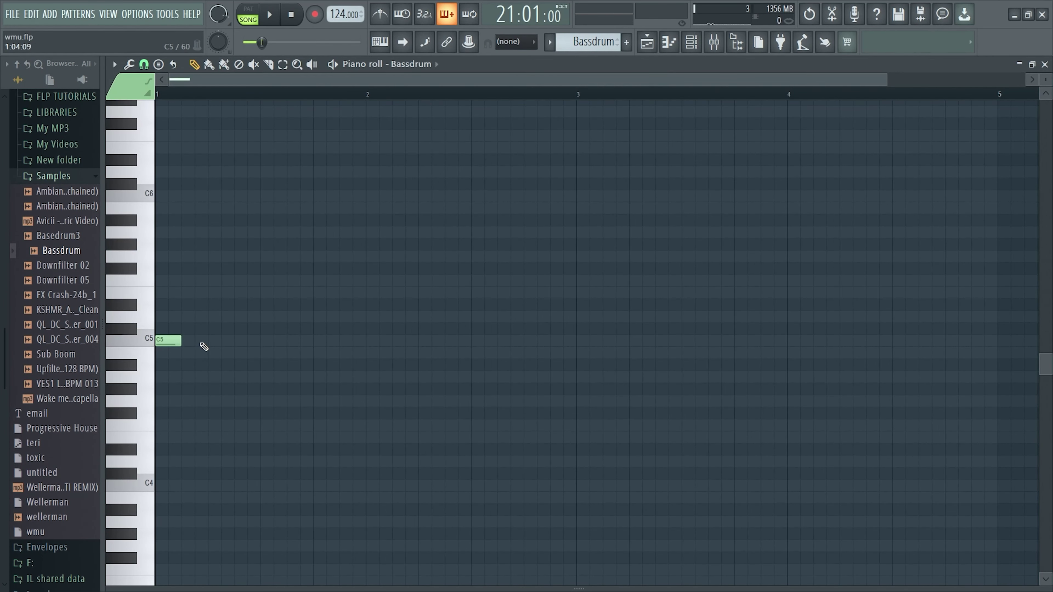
left_click(220, 341)
left_click(270, 342)
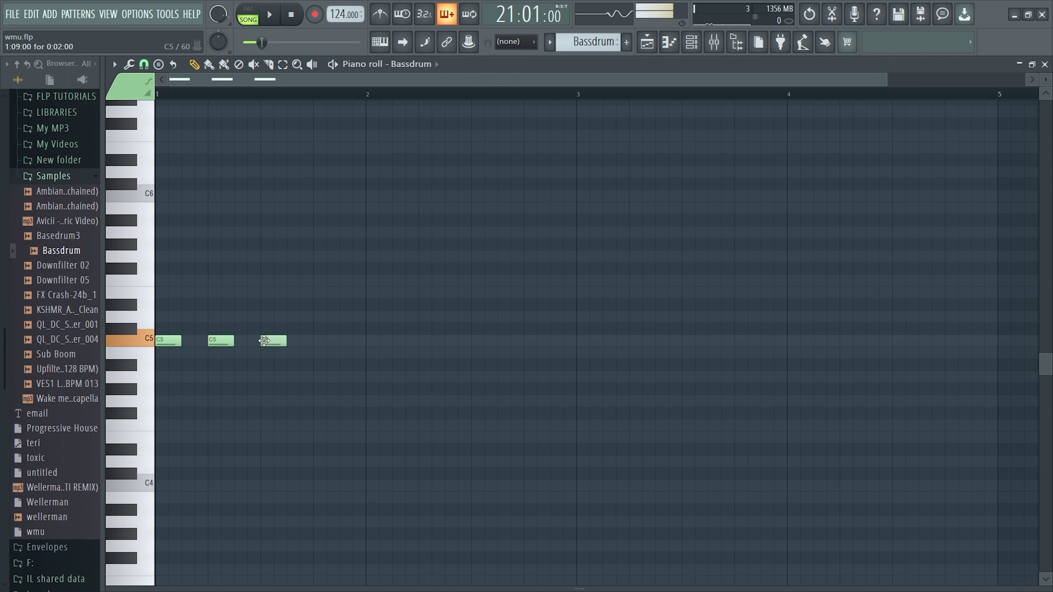
left_click(324, 342)
mouse_move(350, 365)
left_mouse_down()
mouse_move(207, 324)
mouse_move(160, 337)
mouse_move(424, 341)
mouse_move(153, 344)
mouse_move(381, 357)
mouse_move(370, 358)
left_mouse_up()
mouse_move(564, 368)
left_mouse_down()
mouse_move(154, 306)
mouse_move(585, 348)
left_mouse_up()
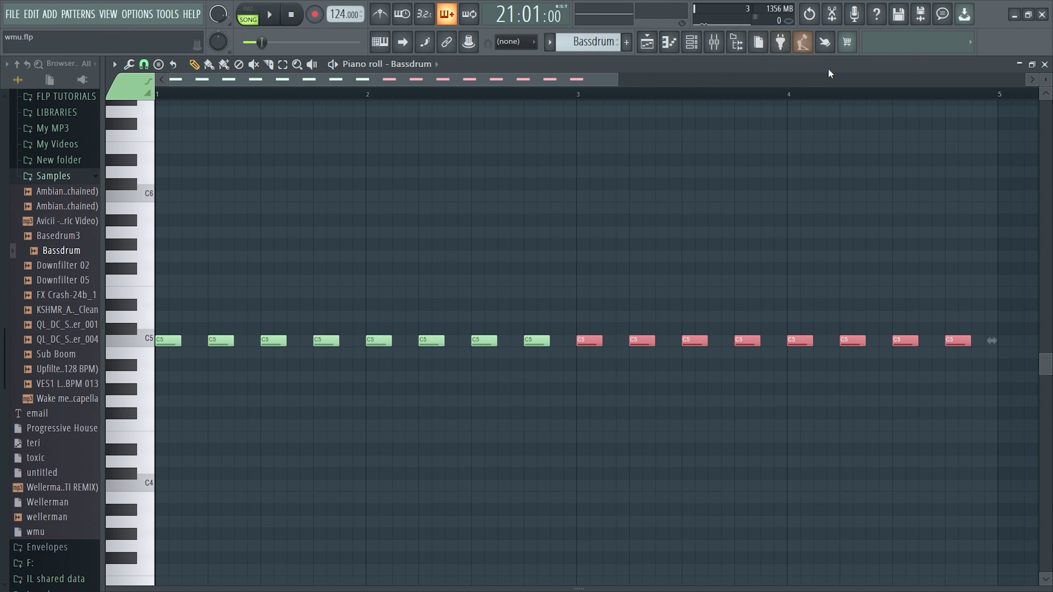
left_click(1045, 65)
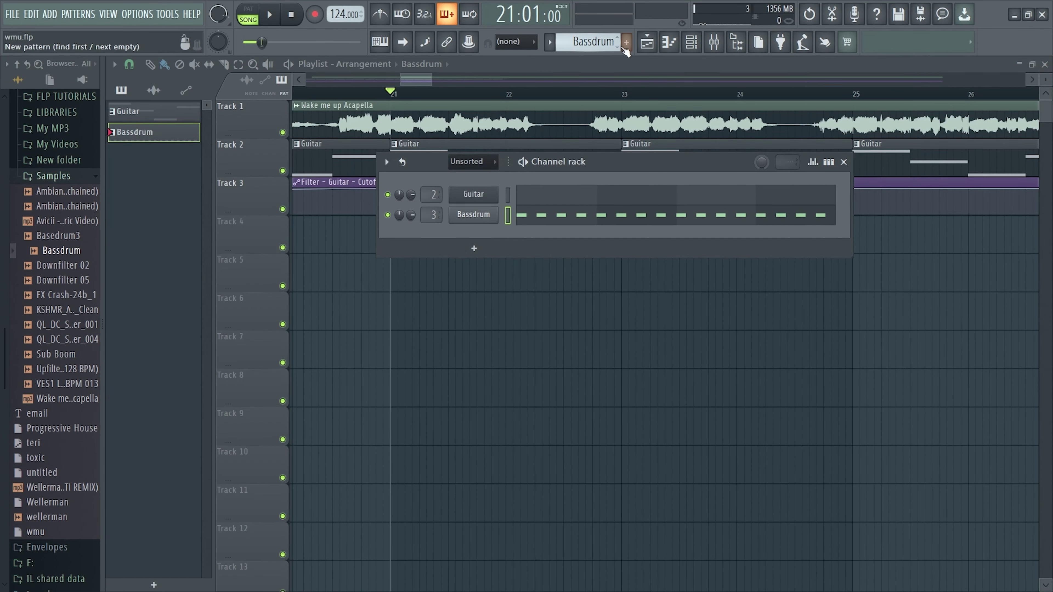
Link the Bassdrum channel to mixer Insert 3 so that the track takes its name
left_click(713, 43)
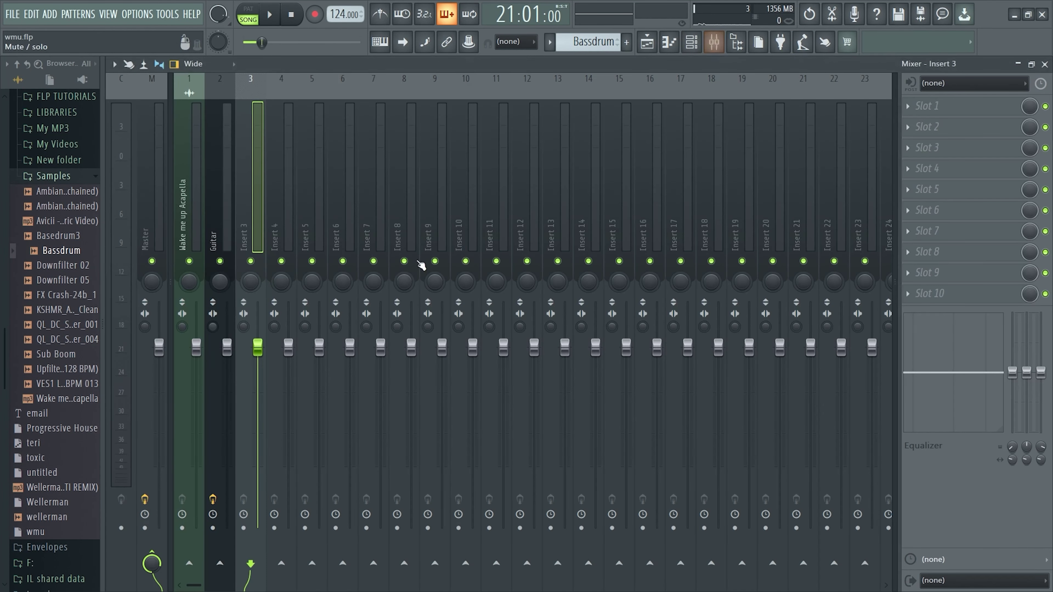
right_click(256, 218)
mouse_move(332, 207)
left_click(535, 208)
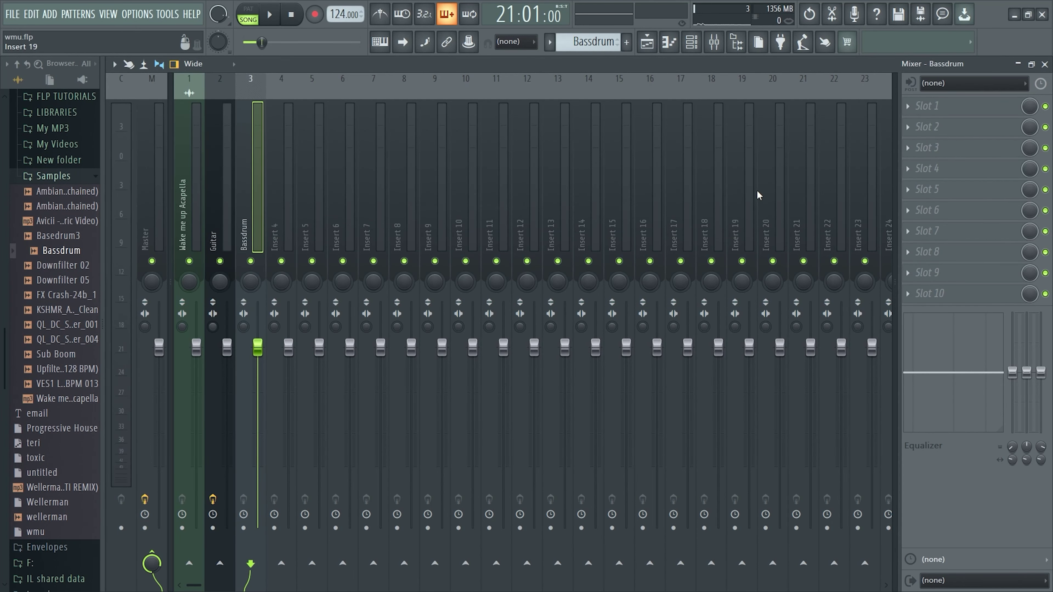
Add CamelCrusher to slot 1 of the Bassdrum mixer track and load its British Clean preset
left_click(960, 107)
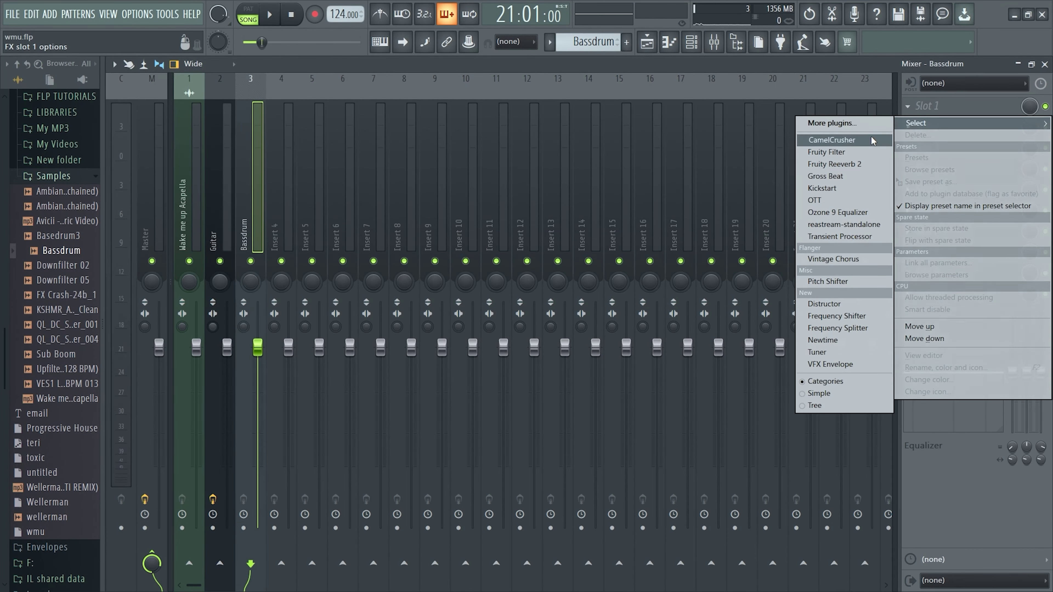
left_click(829, 140)
left_click(194, 196)
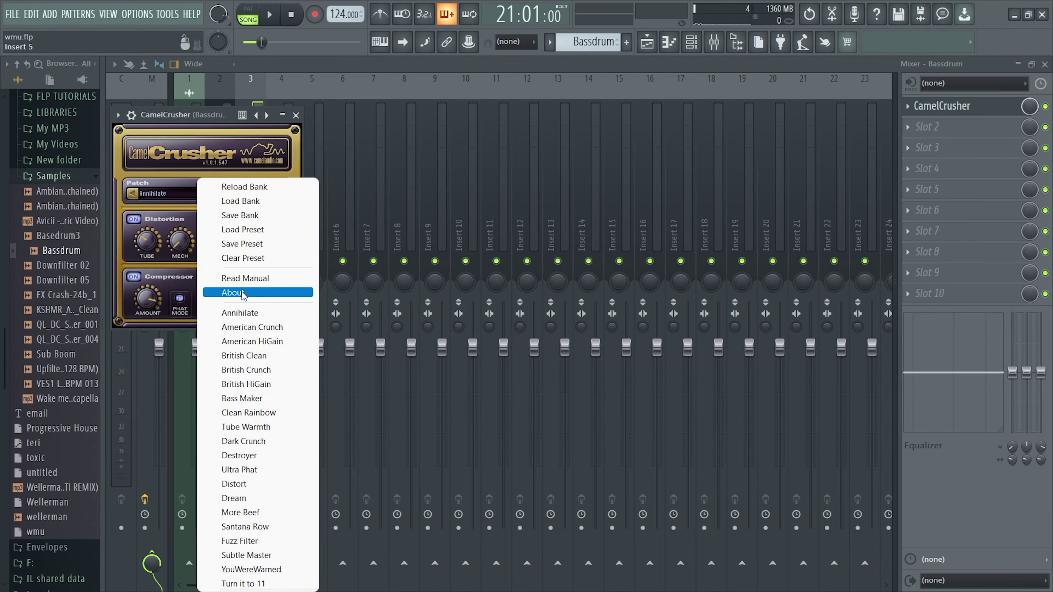
left_click(290, 356)
left_click(296, 115)
Play the Bassdrum pattern on its own in pattern mode to check the kick's sound
left_click(247, 9)
left_click(270, 14)
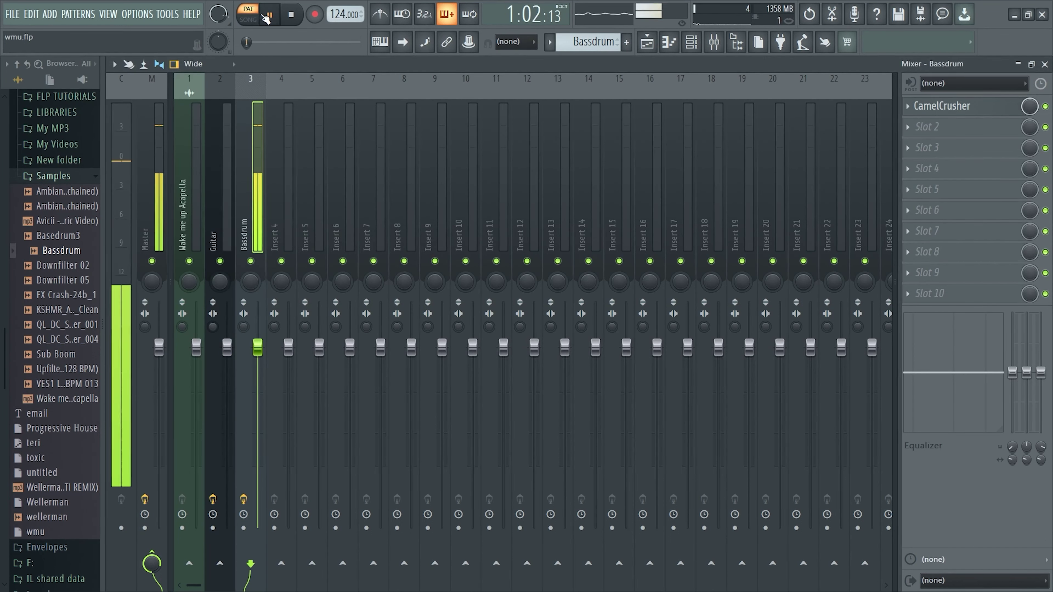
left_click(1045, 64)
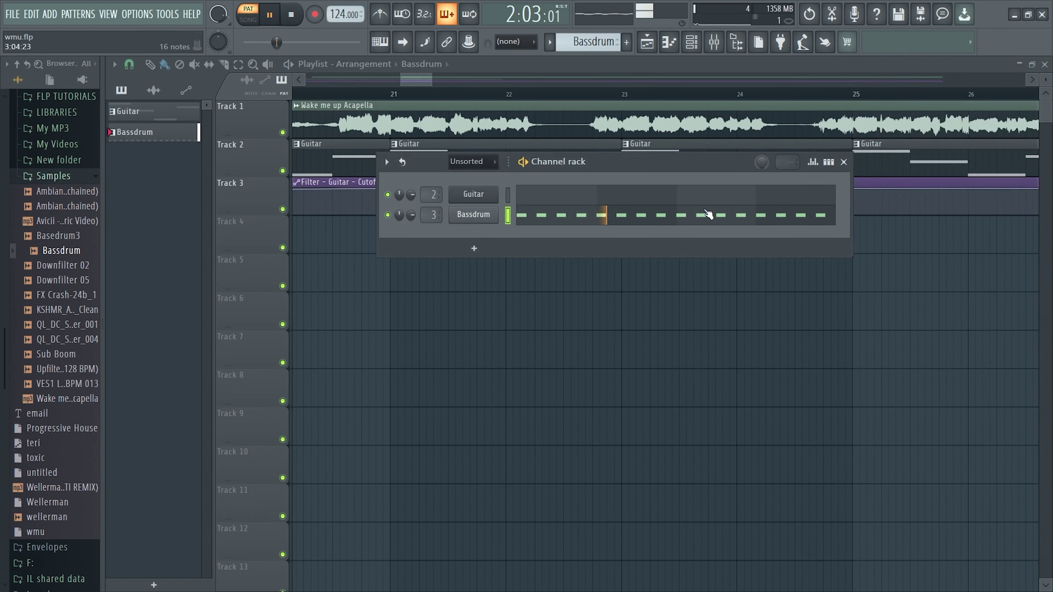
key("space")
Place the Bassdrum pattern on Track 4 at bar 21 and duplicate it three times in succession
left_click(844, 162)
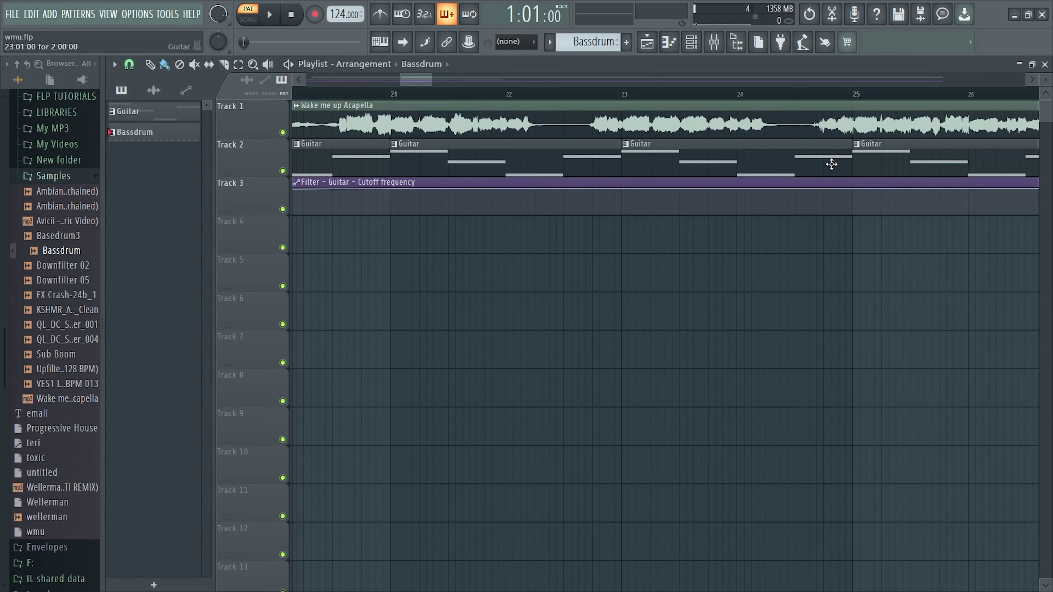
left_click(391, 236)
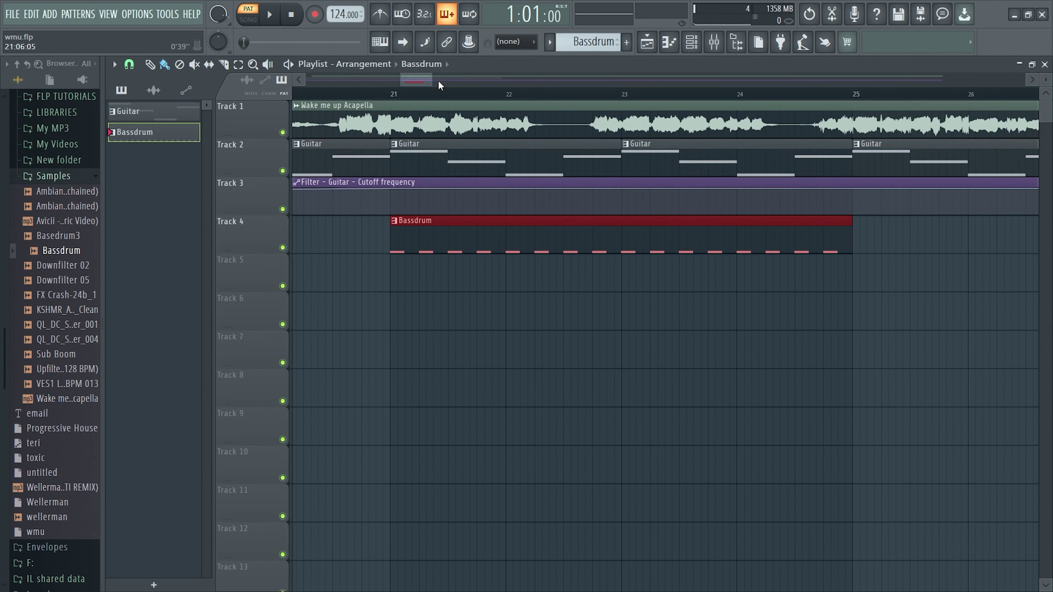
mouse_move(431, 81)
left_mouse_down()
mouse_move(502, 83)
mouse_move(425, 89)
left_mouse_up()
key("ctrl+b")
key("ctrl+b")
key("ctrl+b")
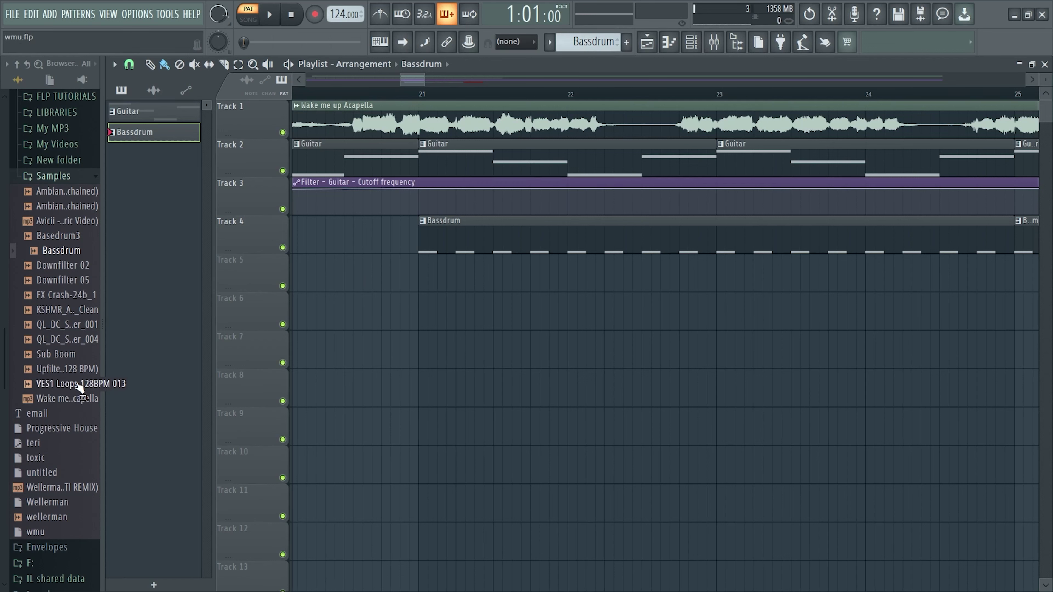
Place VES1 Loops 128BPM 013 on Track 5 at 21:03:00 trimmed to its first hit, and QL_DC_Shaker_001 just after it on Track 6
left_click_drag(66, 383, 441, 284)
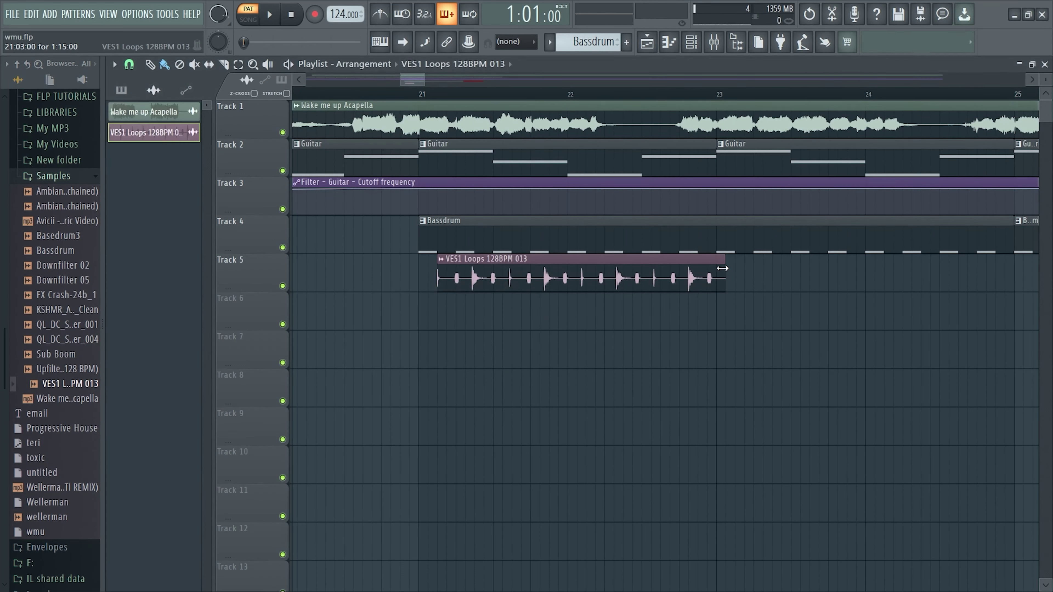
left_click_drag(722, 268, 451, 292)
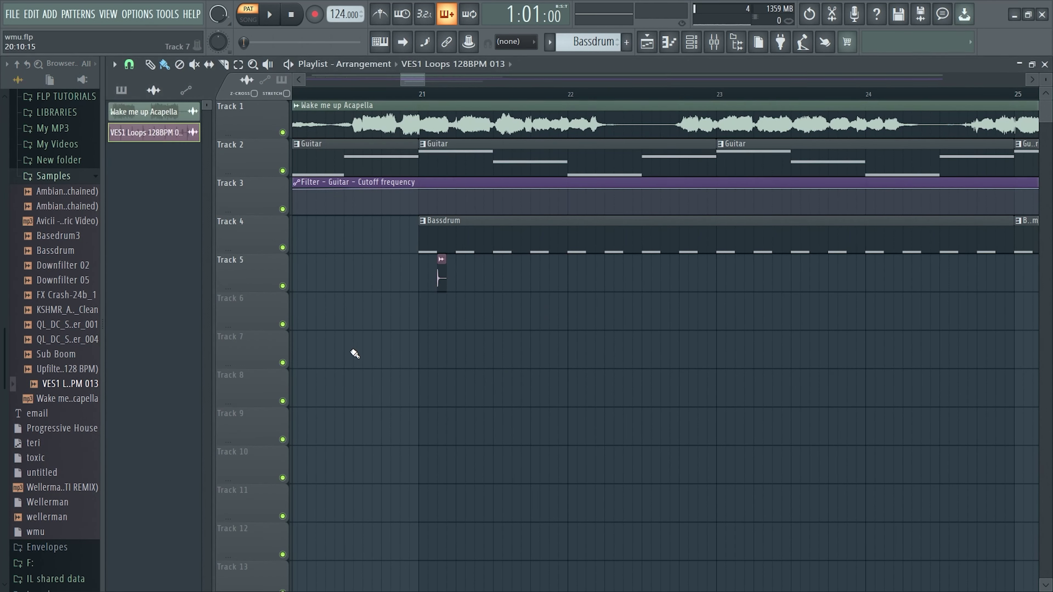
left_click_drag(66, 324, 457, 315)
Set the channel volume of QL_DC_Shaker_001 to 34% and of VES1 Loops 128BPM 013 to 48%
double_click(459, 312)
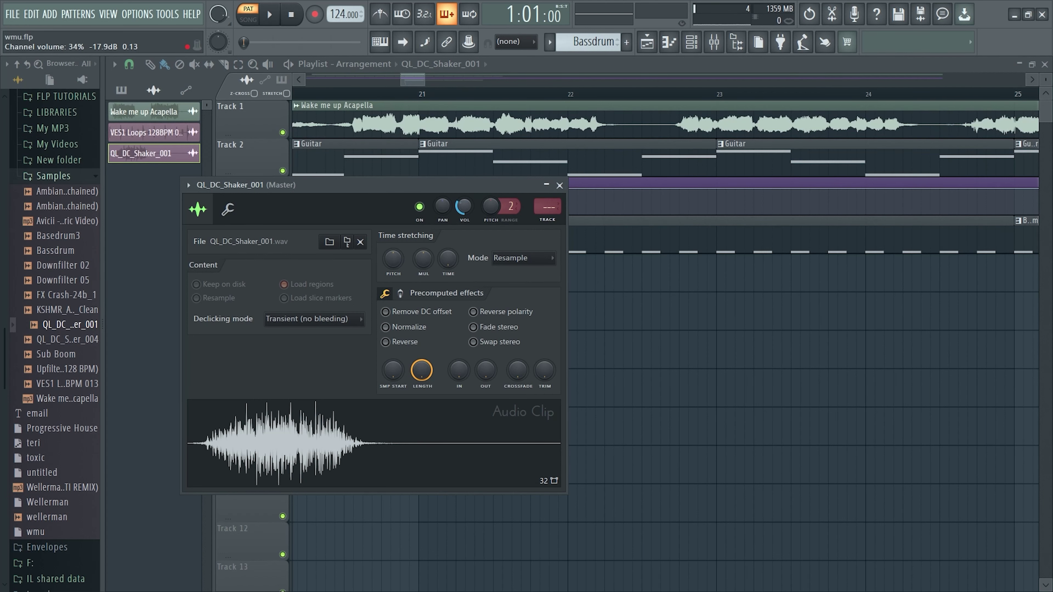
left_click(560, 186)
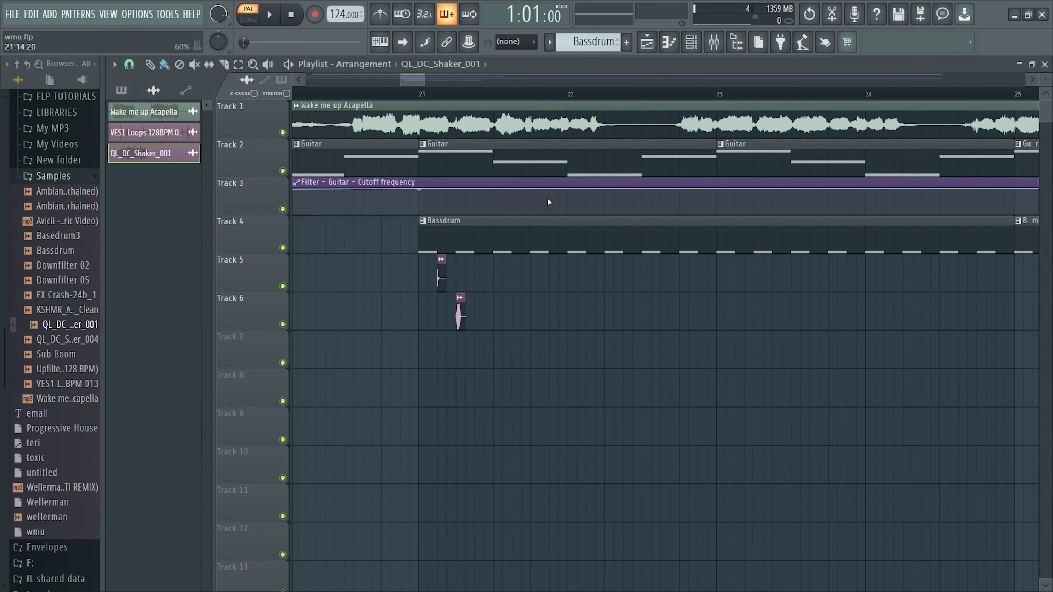
double_click(442, 273)
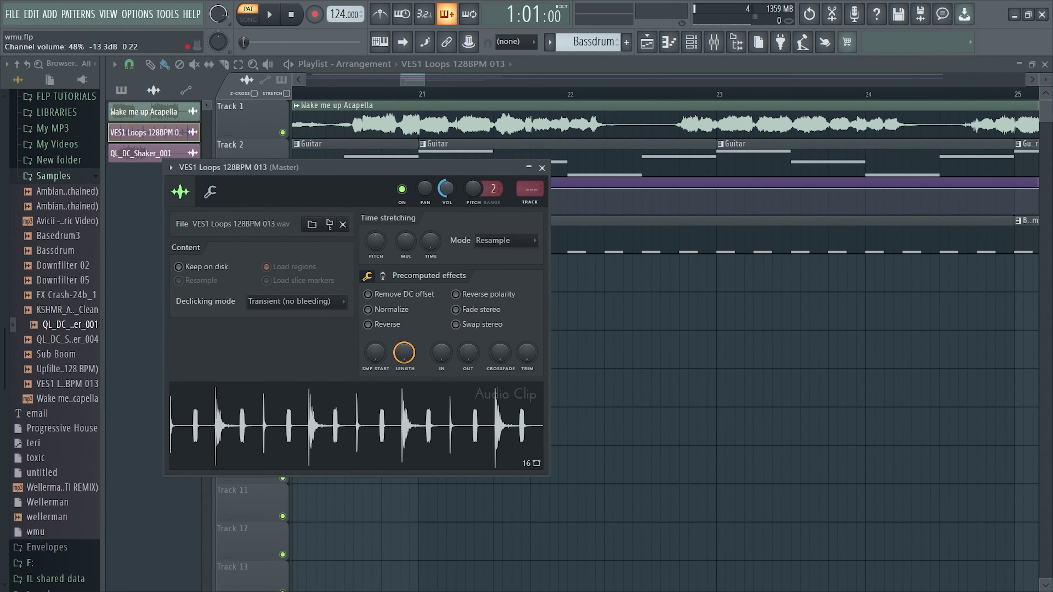
left_click(539, 168)
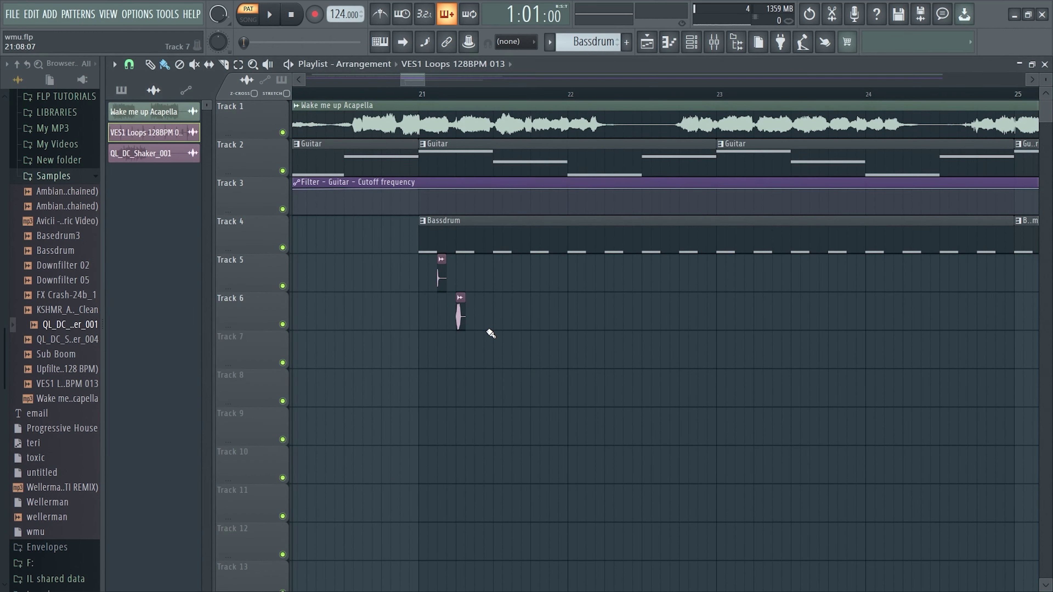
Duplicate the percussion hit and shaker pair on Tracks 5 and 6 repeatedly to fill bars 21 to 25
left_click_drag(481, 325, 480, 284)
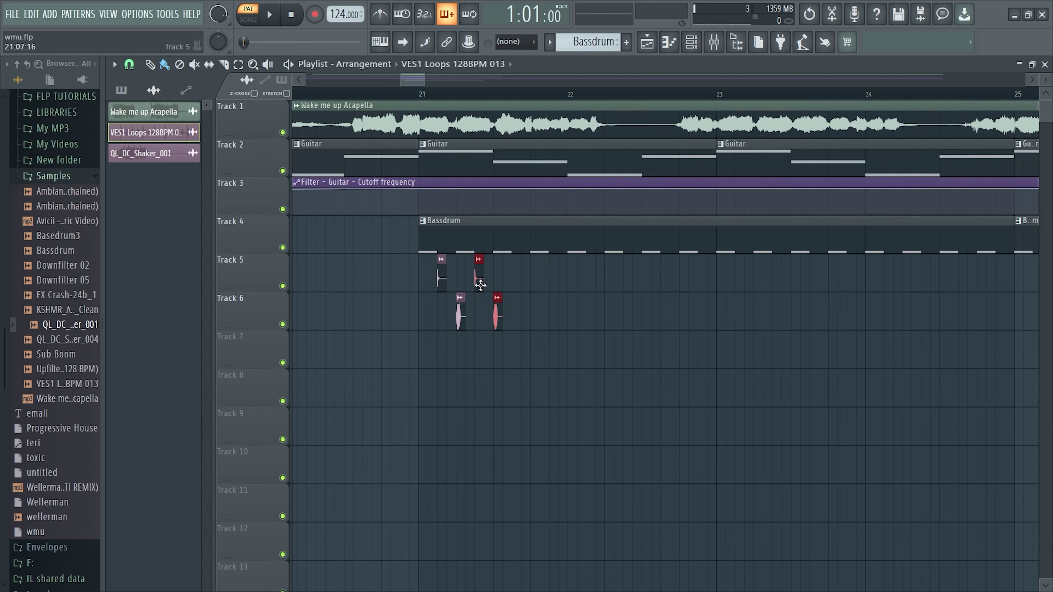
left_click_drag(516, 331, 518, 299)
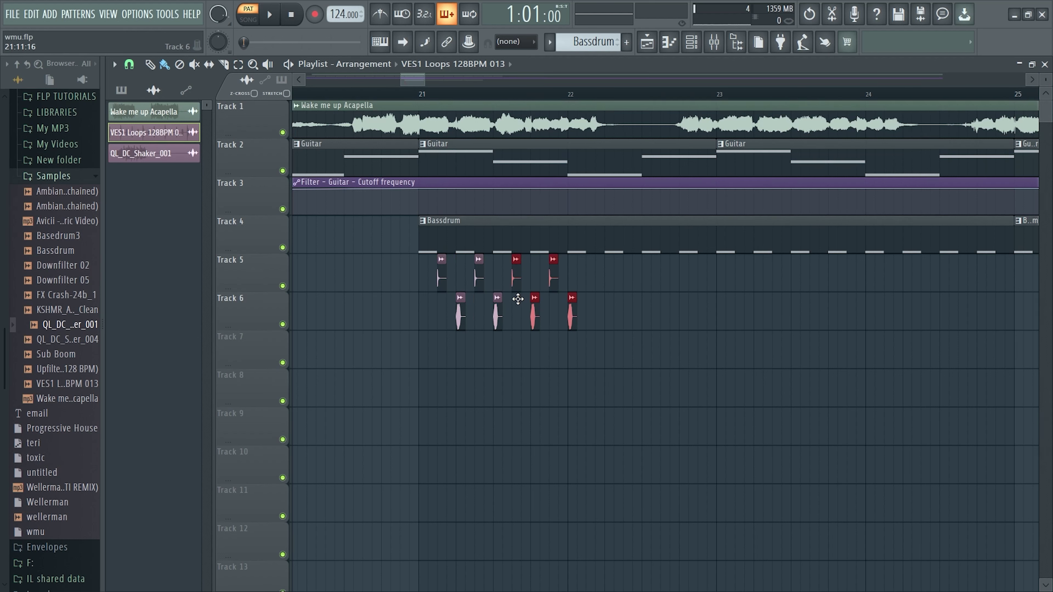
mouse_move(601, 331)
left_mouse_down()
mouse_move(436, 253)
mouse_move(496, 283)
mouse_move(584, 295)
left_mouse_up()
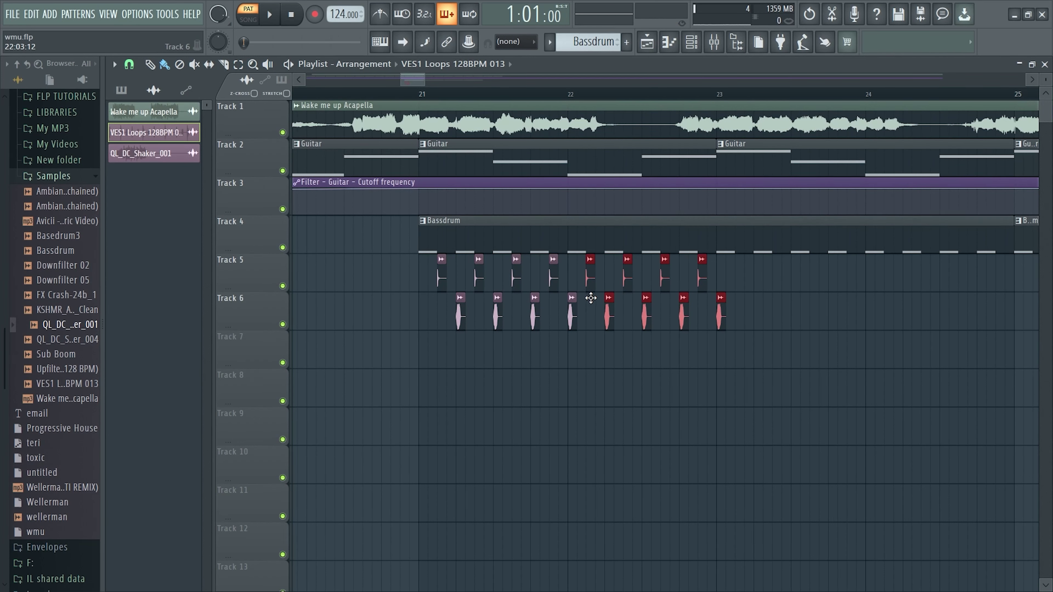
left_click_drag(746, 329, 435, 254)
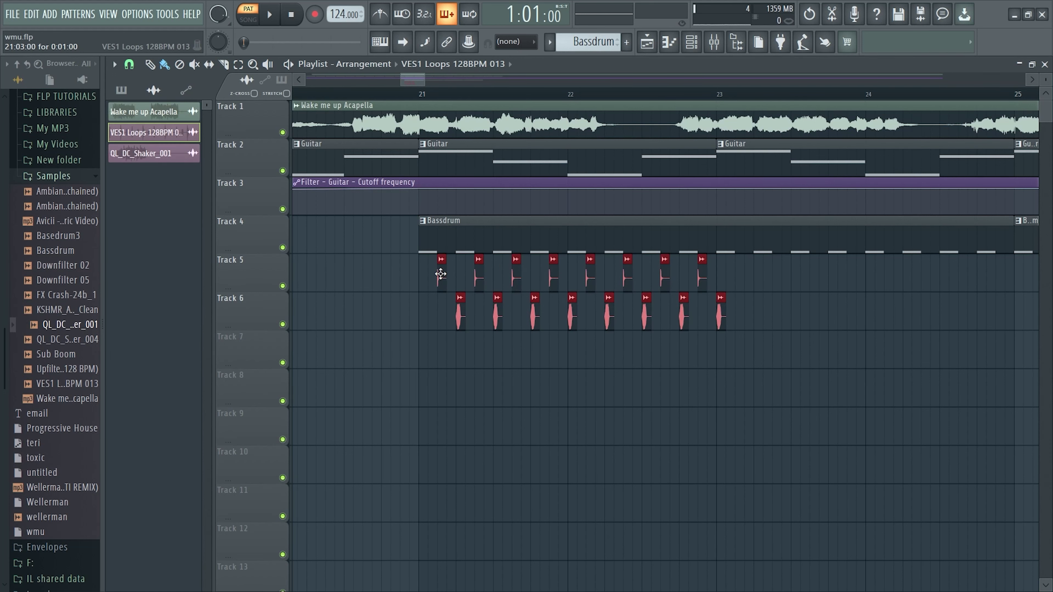
key("ctrl+b")
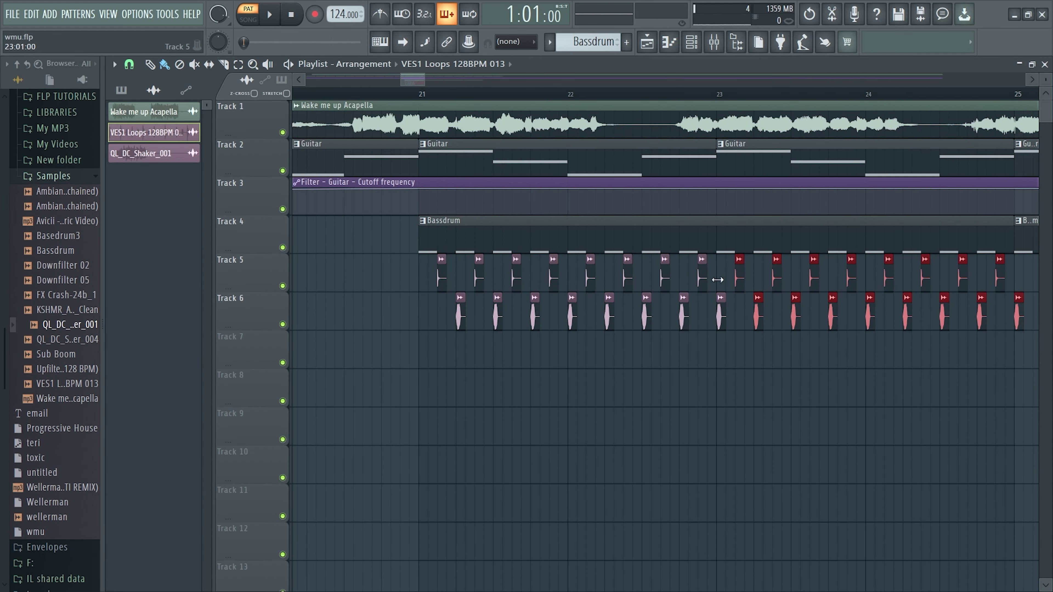
Duplicate the four-bar percussion block, then the resulting eight-bar block, on Tracks 5 and 6 to extend it to bar 37
left_click_drag(425, 81, 451, 82)
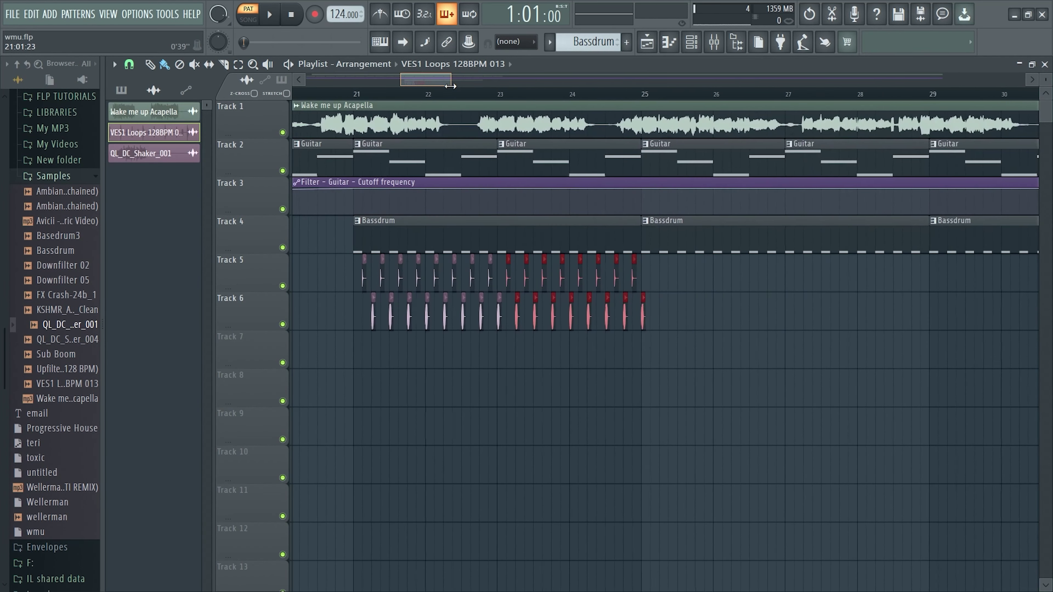
left_click_drag(664, 325, 367, 277)
key("ctrl+b")
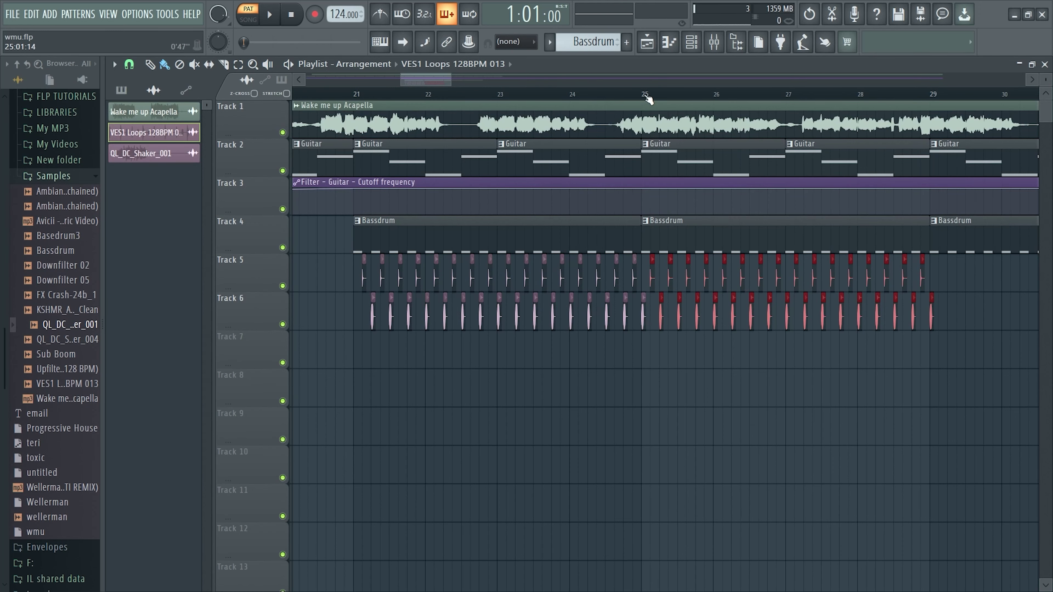
mouse_move(449, 79)
left_mouse_down()
mouse_move(440, 79)
mouse_move(492, 79)
mouse_move(447, 79)
left_mouse_up()
left_click_drag(964, 306, 955, 284)
mouse_move(448, 79)
left_mouse_down()
mouse_move(495, 83)
mouse_move(502, 94)
mouse_move(458, 97)
left_mouse_up()
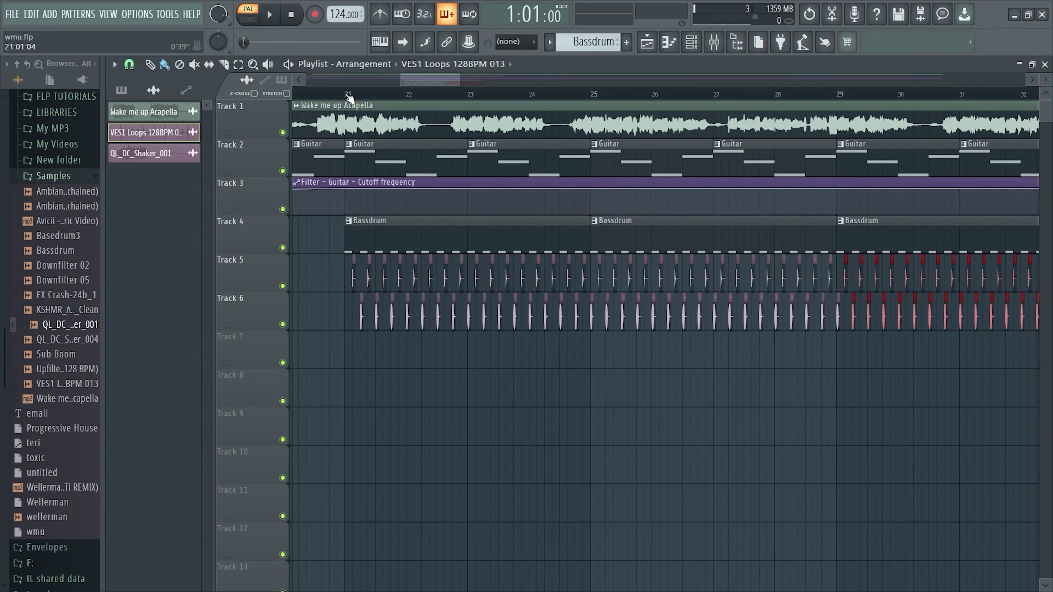
Solo Tracks 4, 5 and 6 together and play the drums from bar 21 in song mode
right_click(283, 248)
left_click(282, 286)
left_click(282, 325)
left_click(351, 93)
key("space")
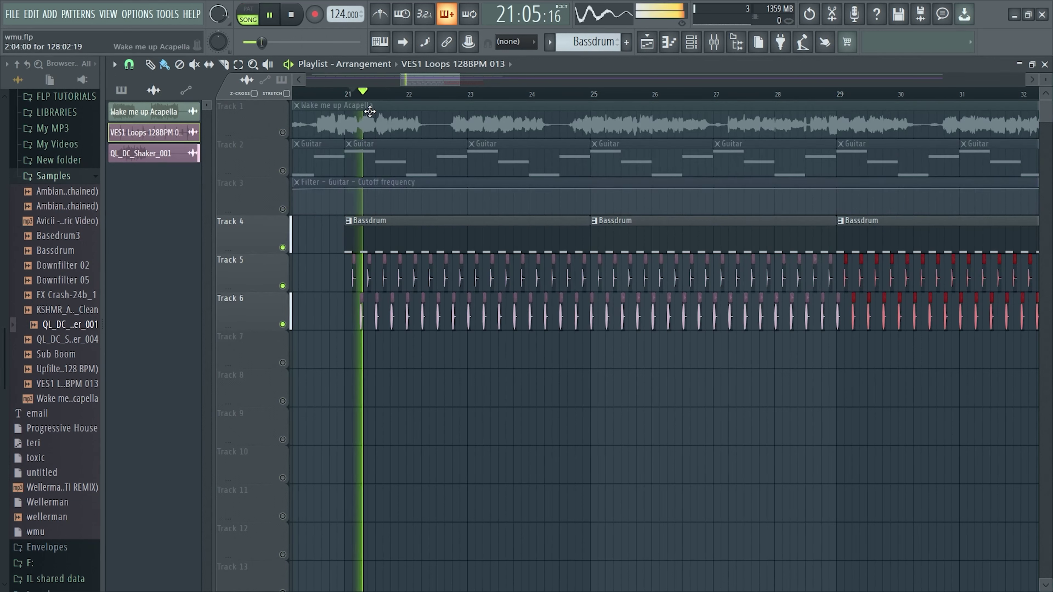
key("space")
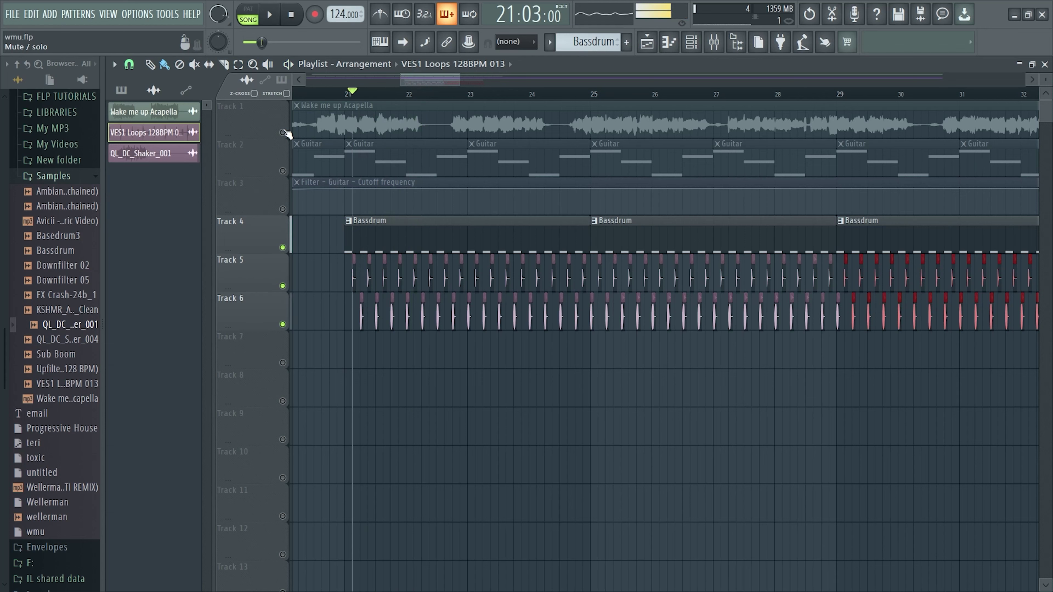
Unmute all playlist tracks again and play the full arrangement from bar 21 to check the percussion in the mix
right_click(283, 132)
right_click(283, 132)
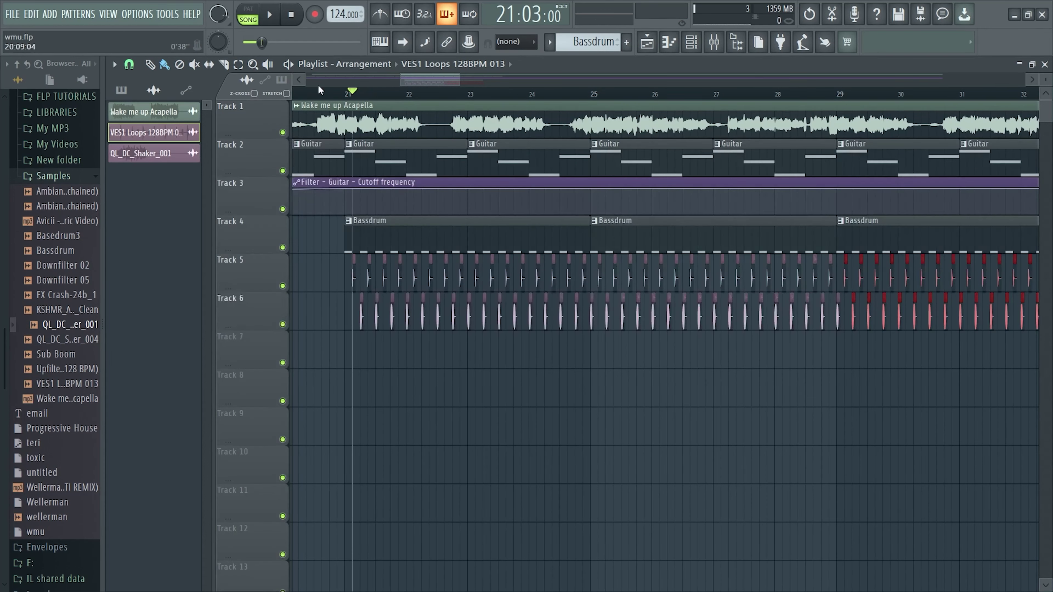
key("space")
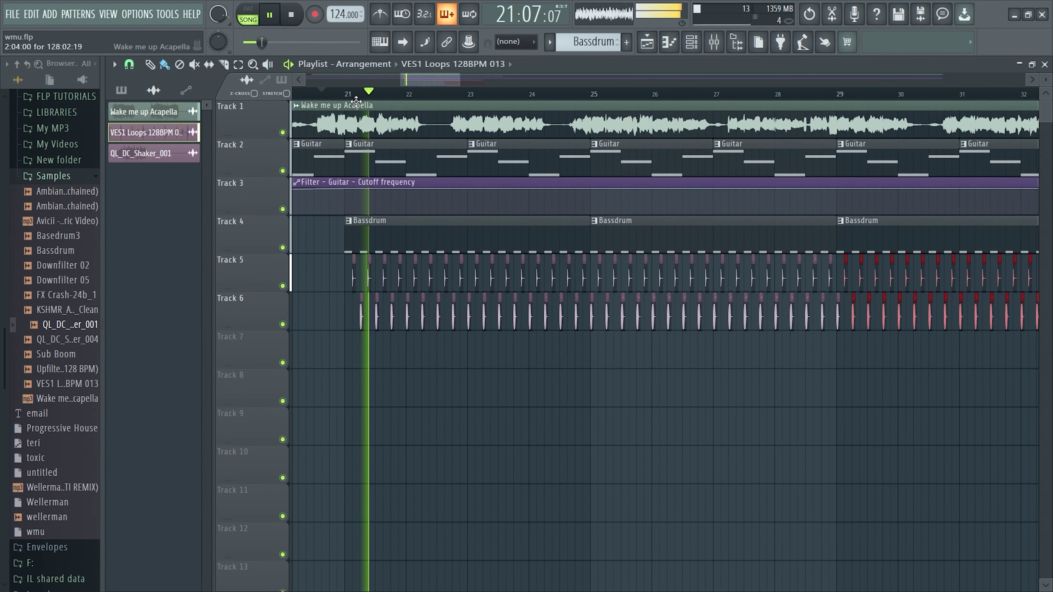
mouse_move(459, 76)
left_mouse_down()
mouse_move(497, 78)
mouse_move(466, 80)
left_mouse_up()
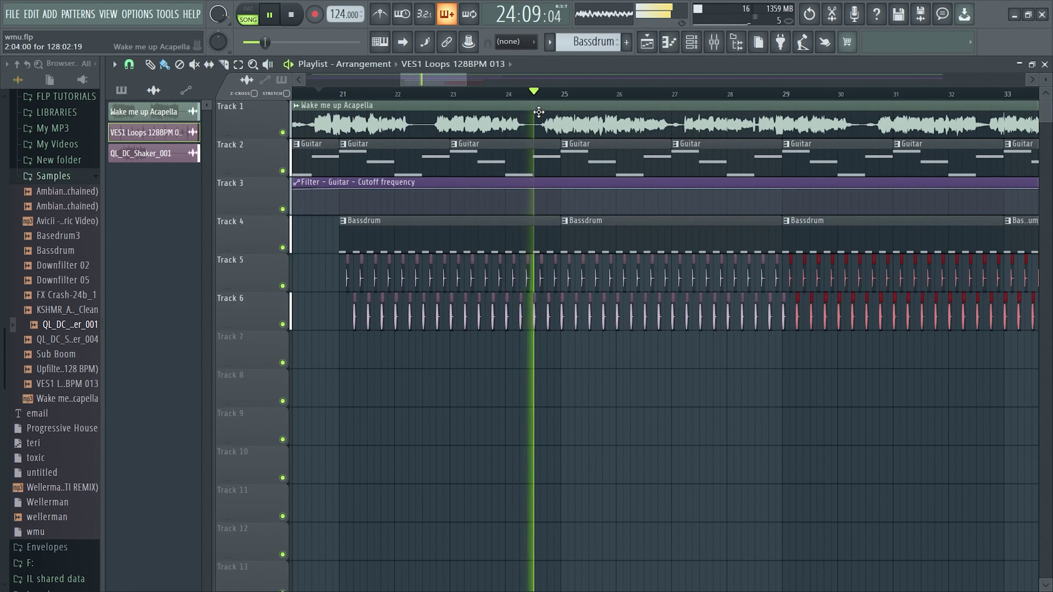
key("space")
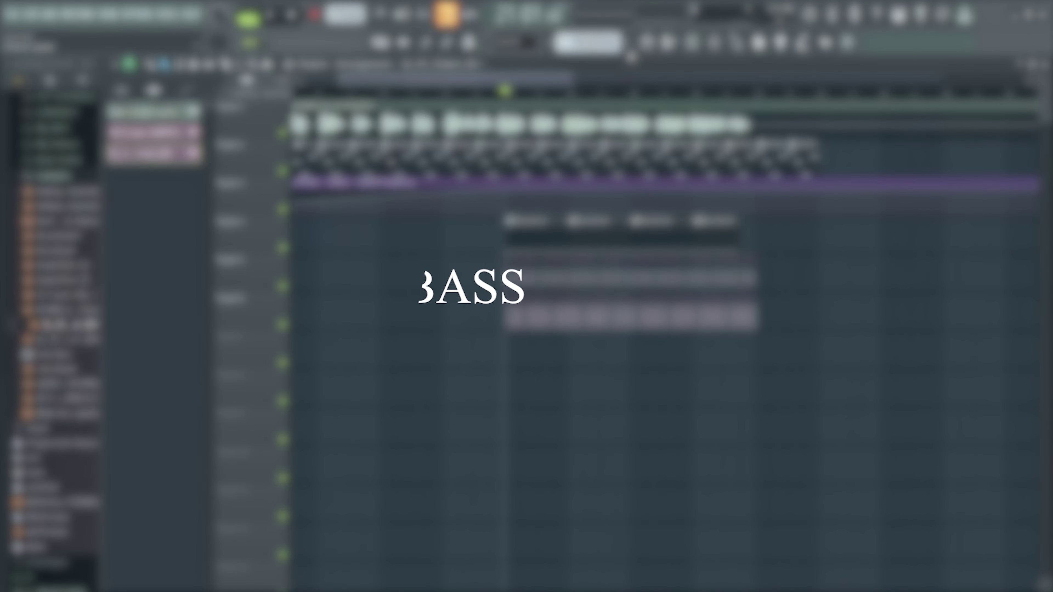
Create a new pattern named Sub Bass
left_click(629, 44)
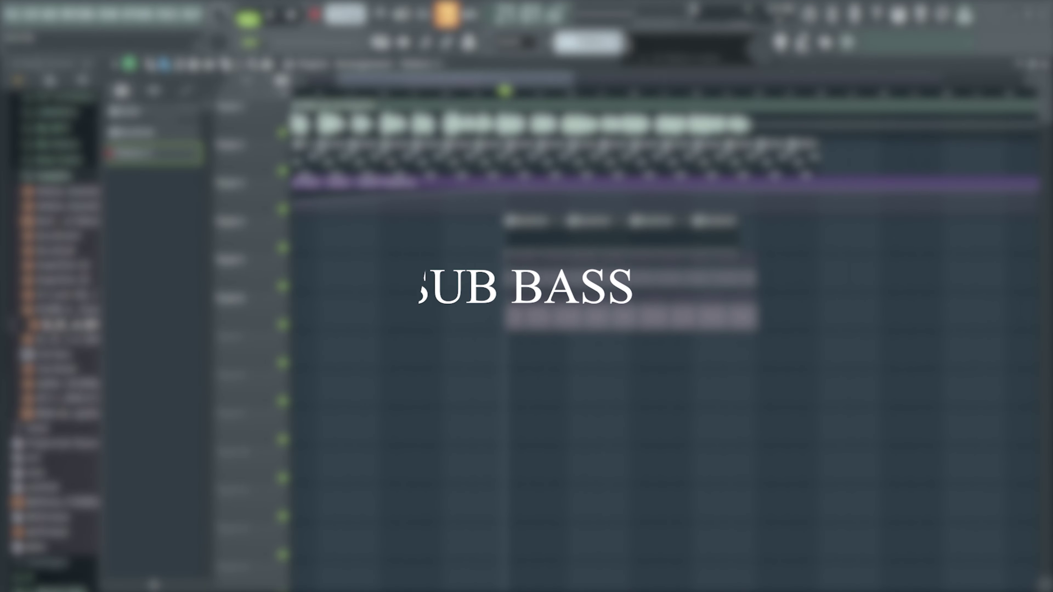
type("Sub Bass")
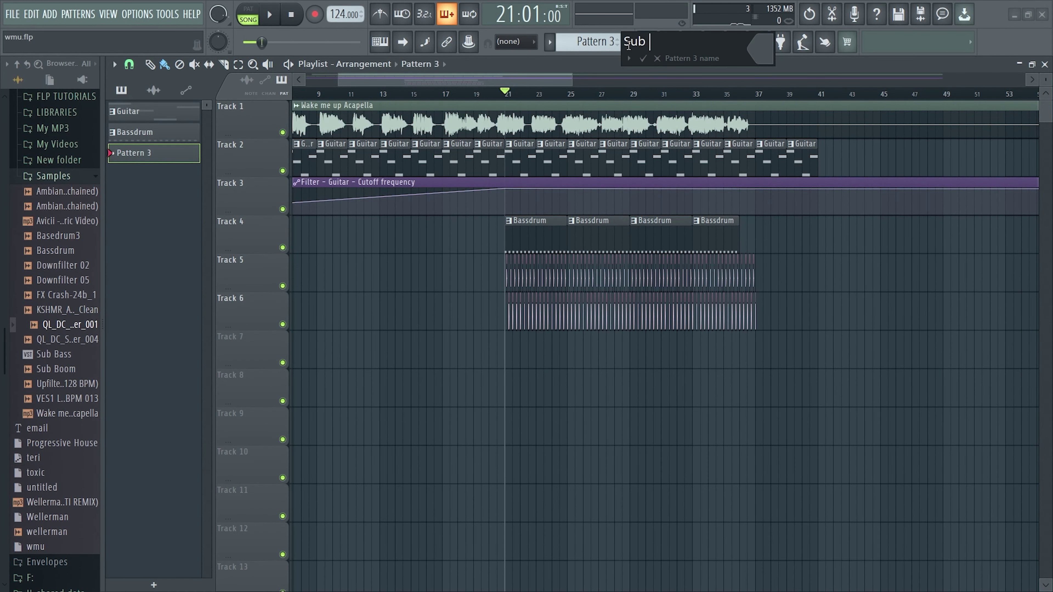
left_click(642, 58)
Add a Sylenth1 channel to the Sub Bass pattern and load the Sub Bass preset from the Samples folder onto it
key("F6")
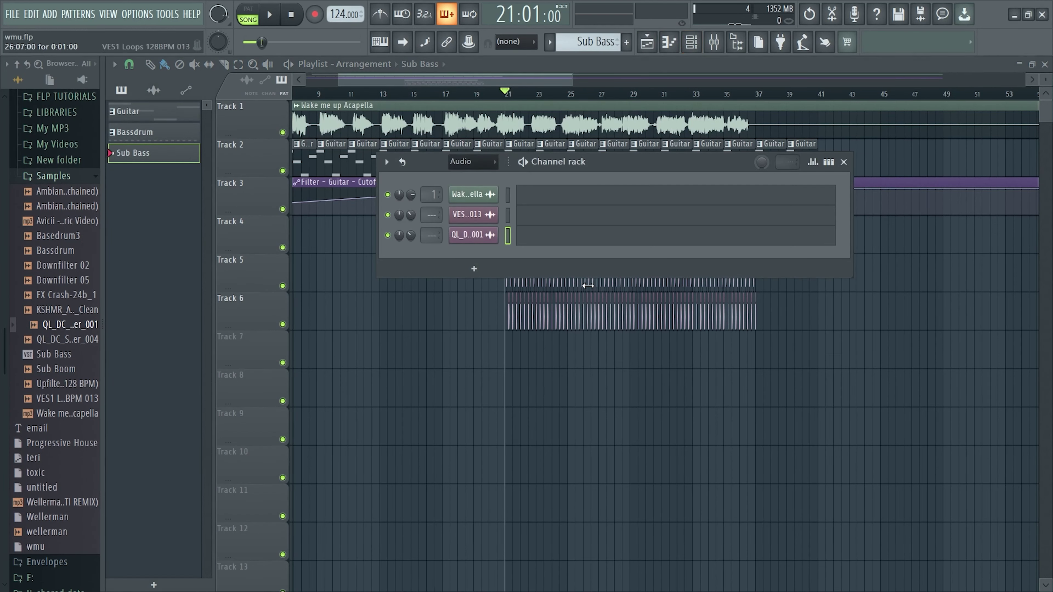
left_click(483, 269)
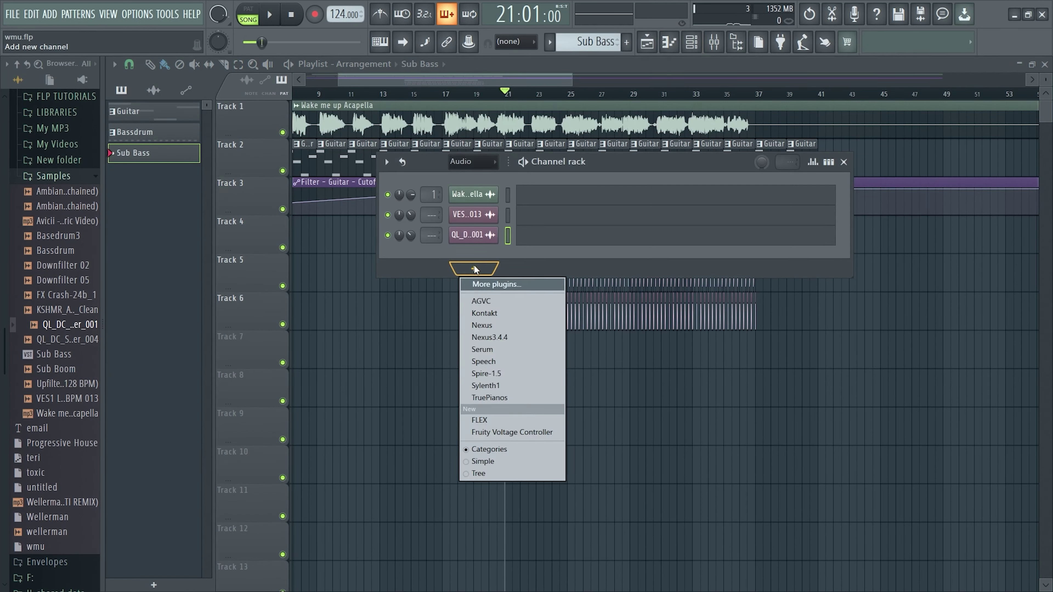
left_click(495, 385)
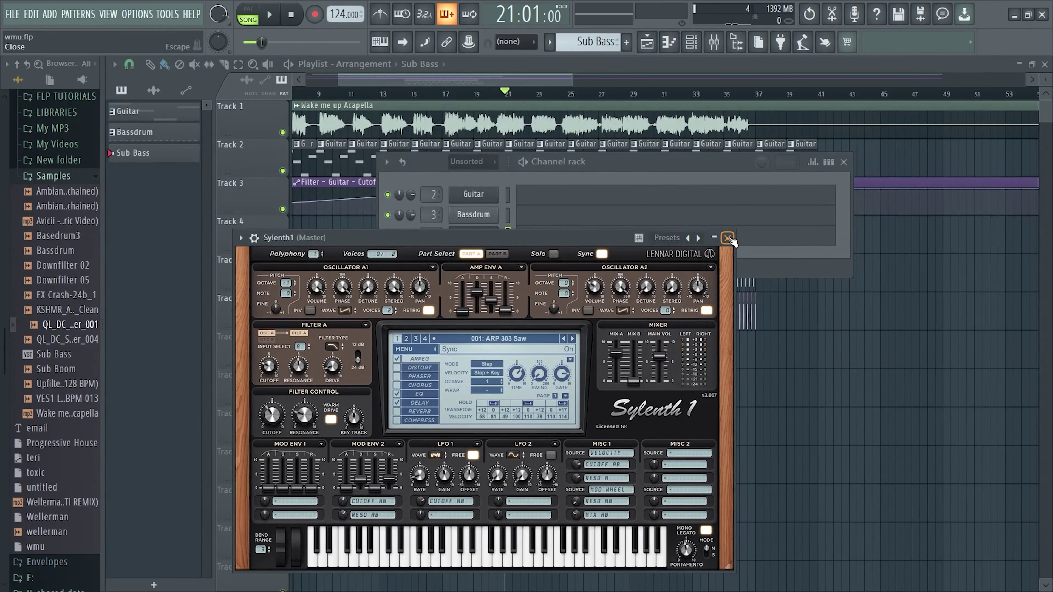
left_click(727, 238)
scroll(436, 238, "up", 3)
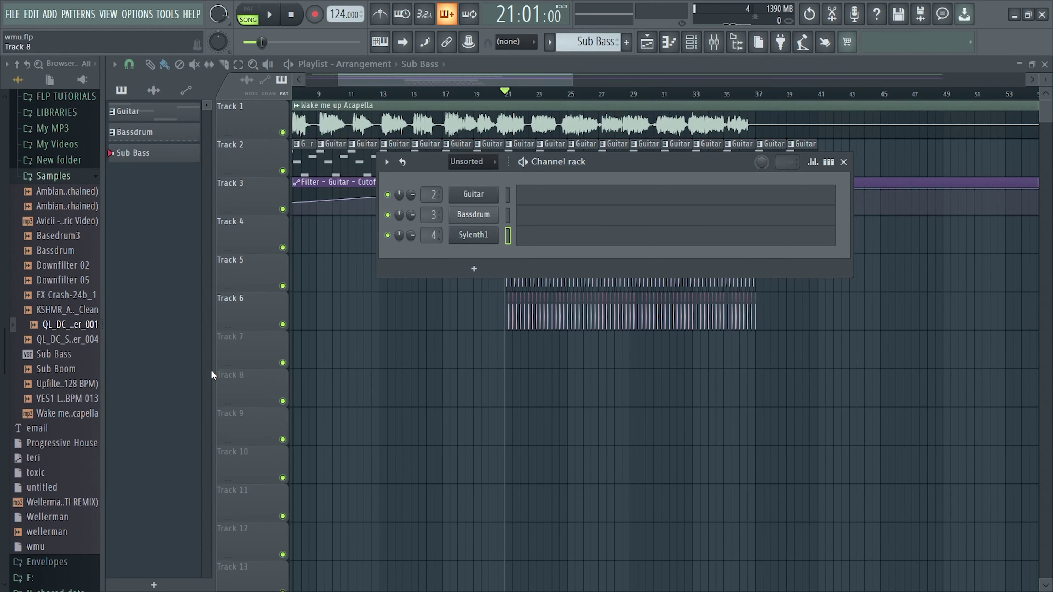
left_click_drag(58, 361, 493, 240)
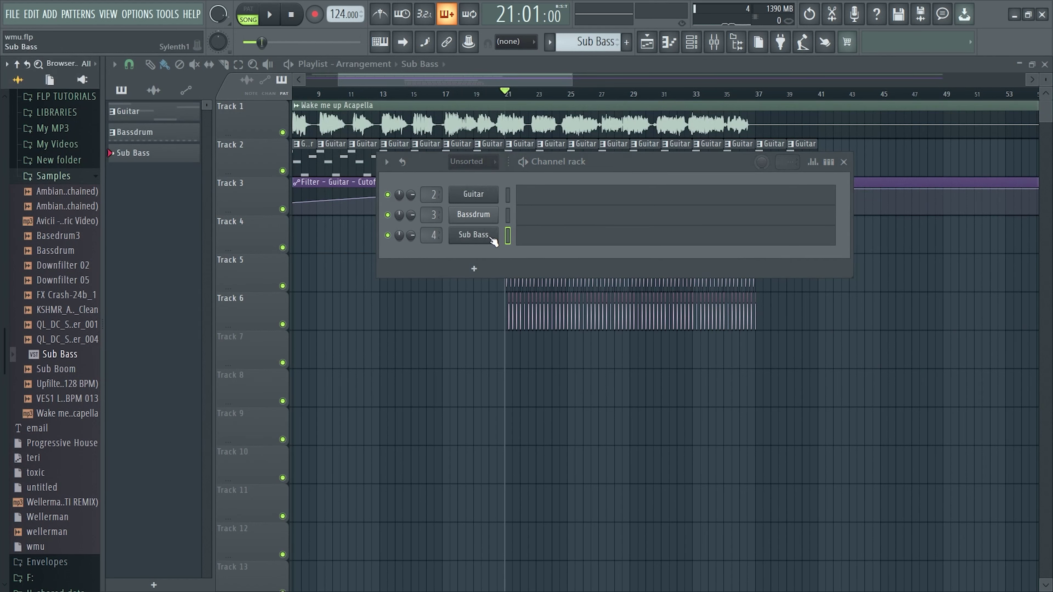
Draw four consecutive half-bar notes B4, G4, D4 and A4 in the Sub Bass piano roll, starting at bar 1
left_click(535, 238)
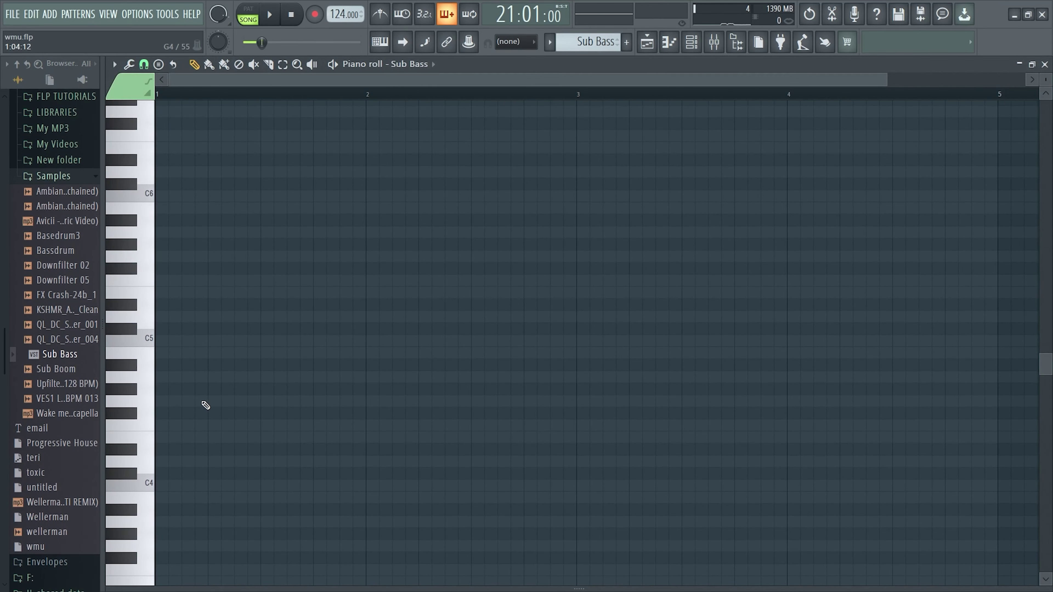
scroll(158, 365, "down", 3)
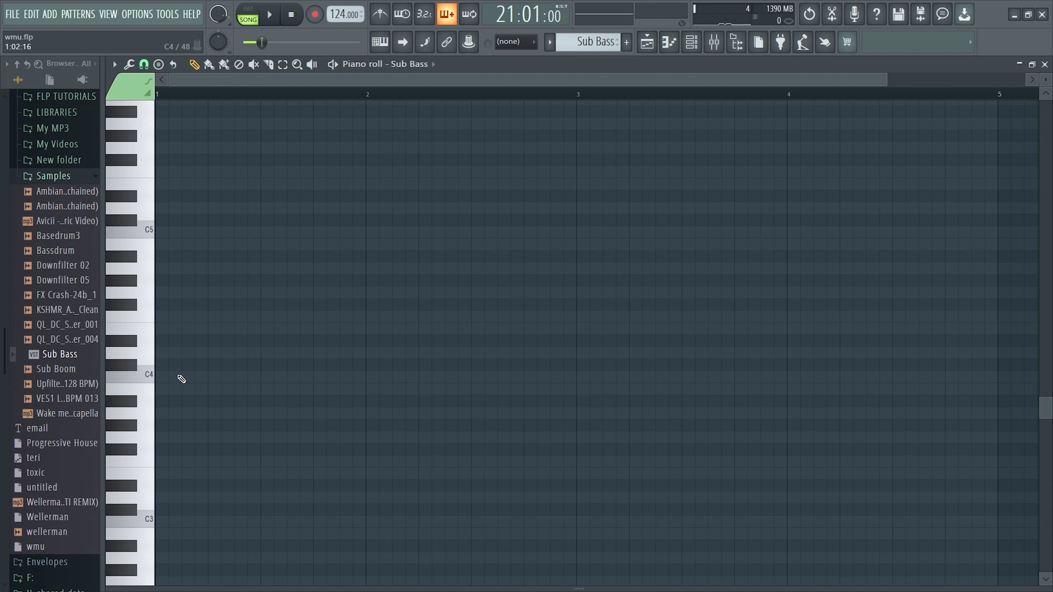
left_click(165, 242)
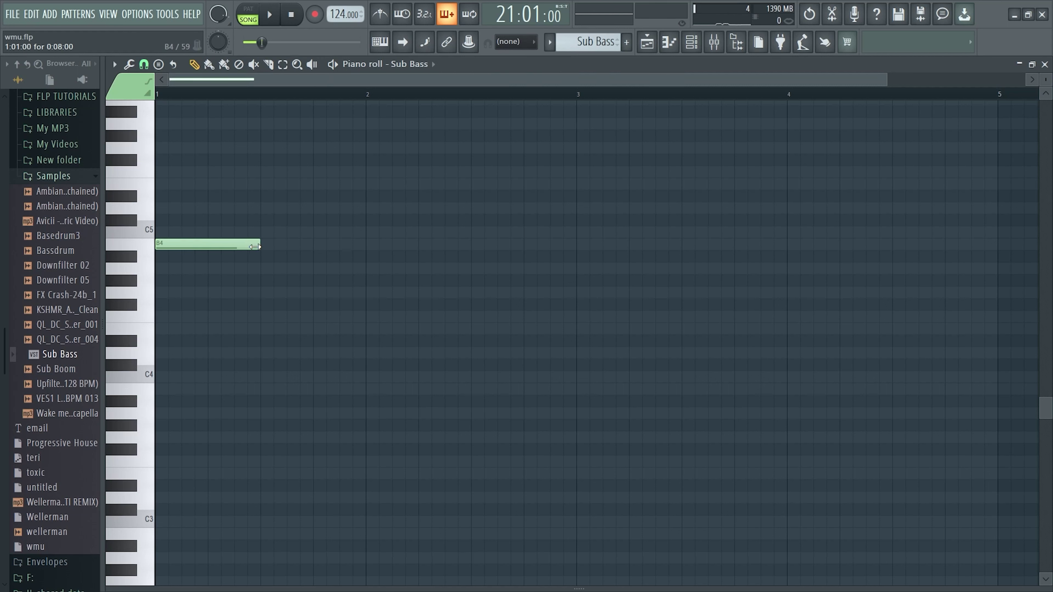
left_click(267, 292)
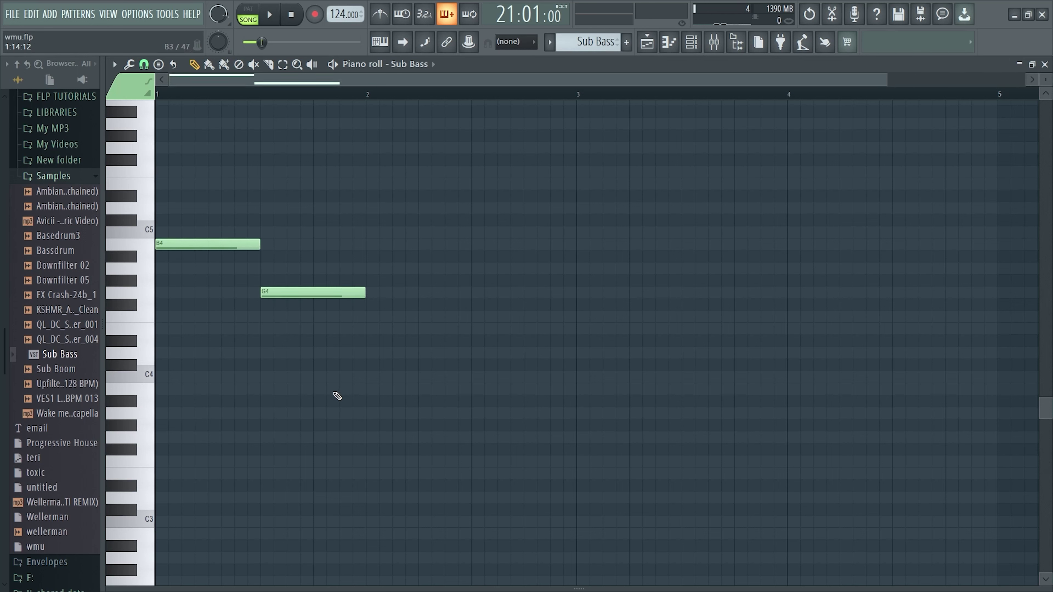
left_click(368, 352)
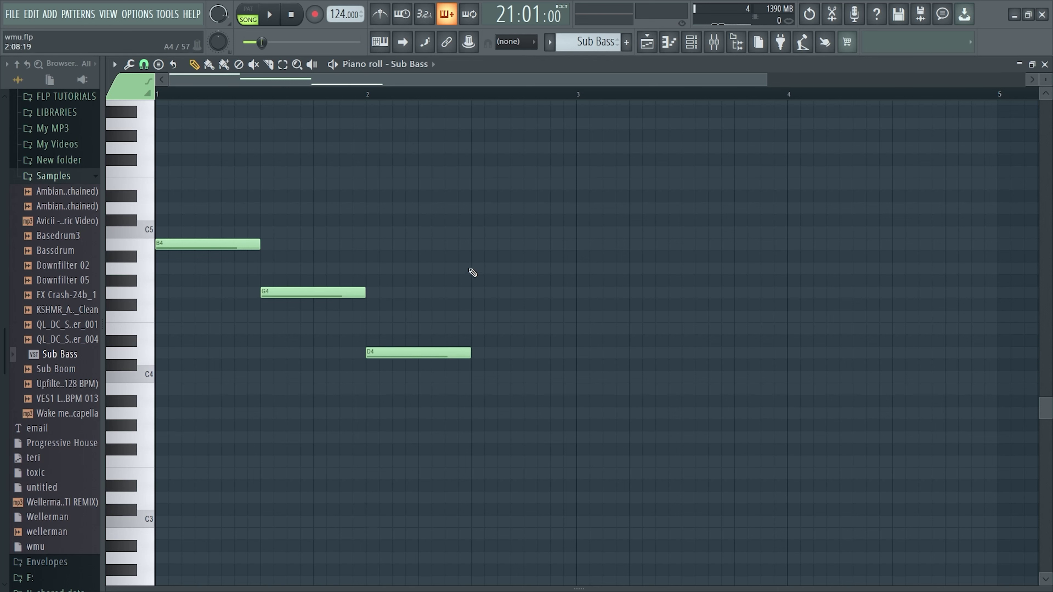
left_click(472, 269)
Play the Sub Bass pattern in pattern mode, then stop it and close the piano roll and channel rack
left_click(273, 16)
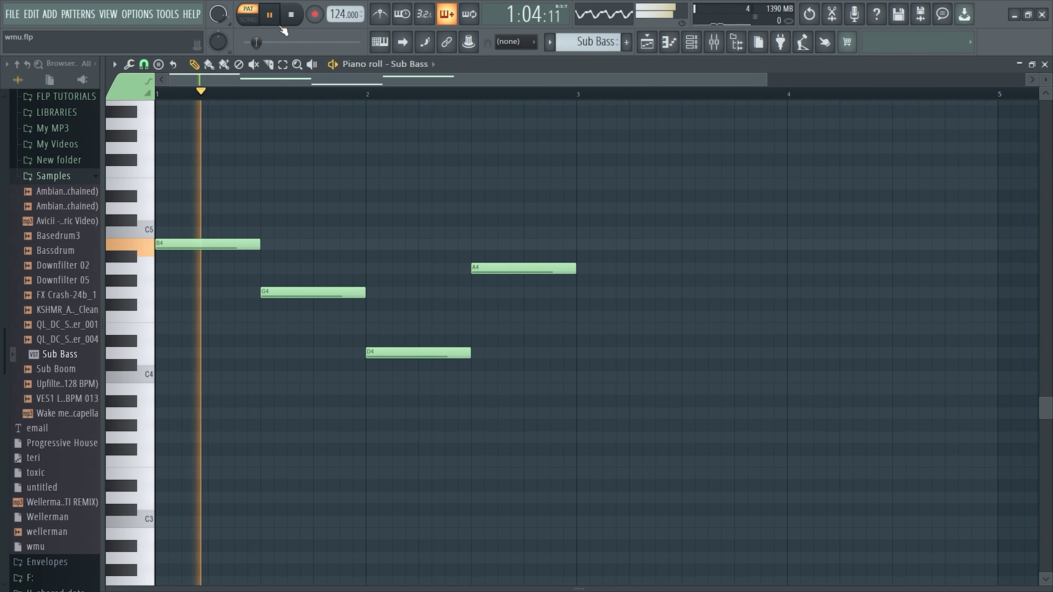
left_click(1045, 65)
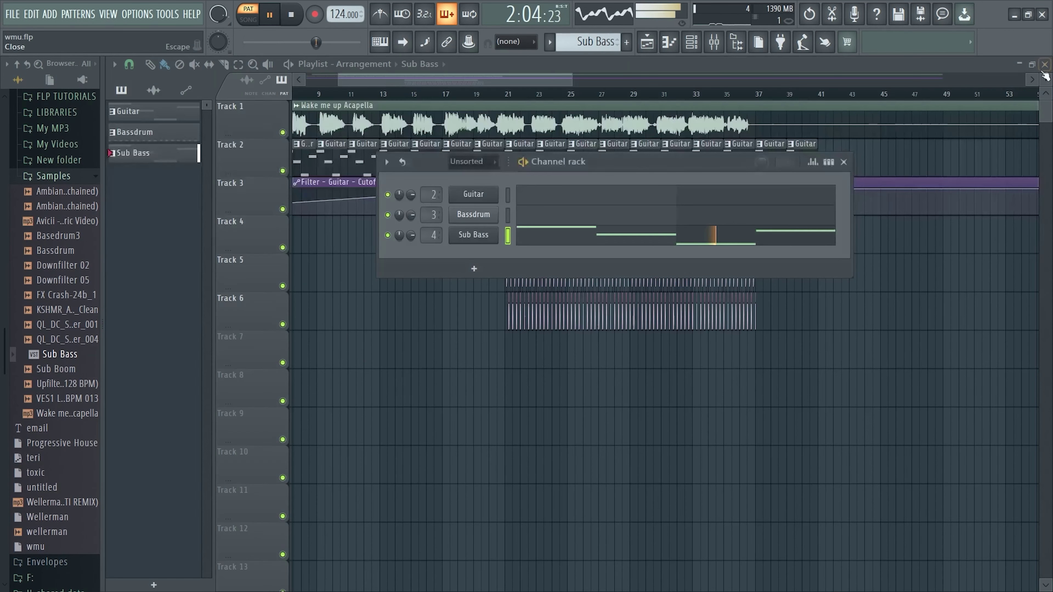
left_click(843, 162)
key("space")
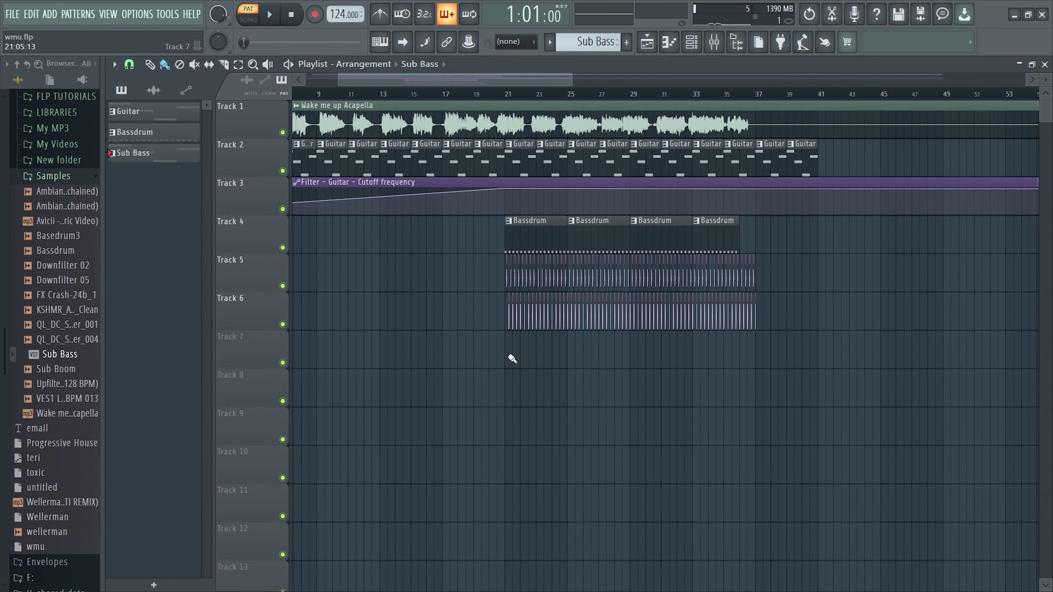
Place the Sub Bass pattern on Track 7 at bar 21 and duplicate it seven times in succession
left_click(506, 356)
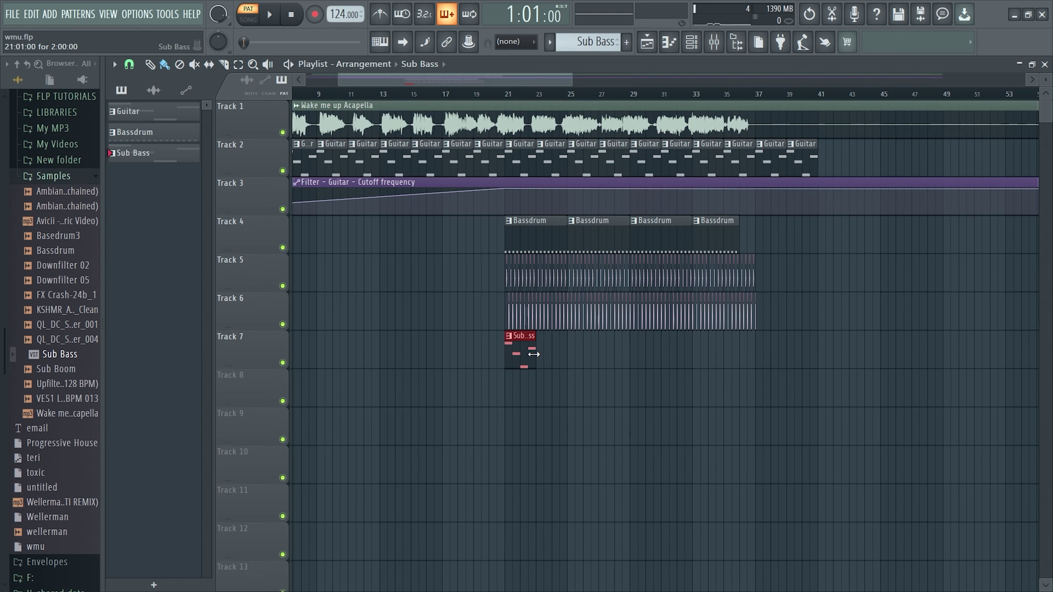
key("ctrl+b")
key("ctrl+b")
key("ctrl+b")
key("ctrl+b")
key("ctrl+b")
key("ctrl+b")
key("ctrl+b")
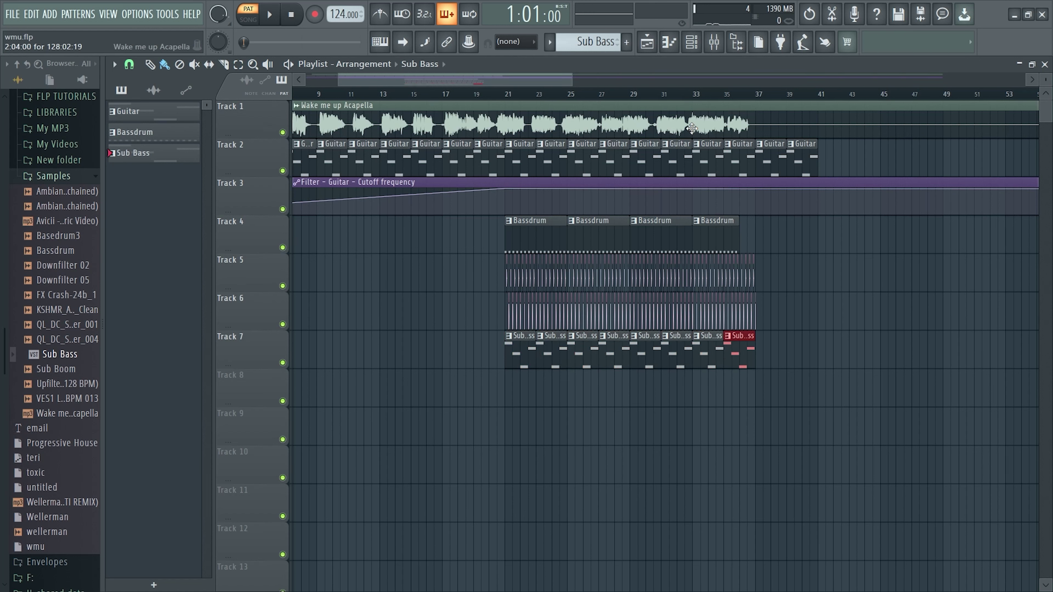
Route the Sub Bass channel to mixer track Insert 4
left_click(691, 42)
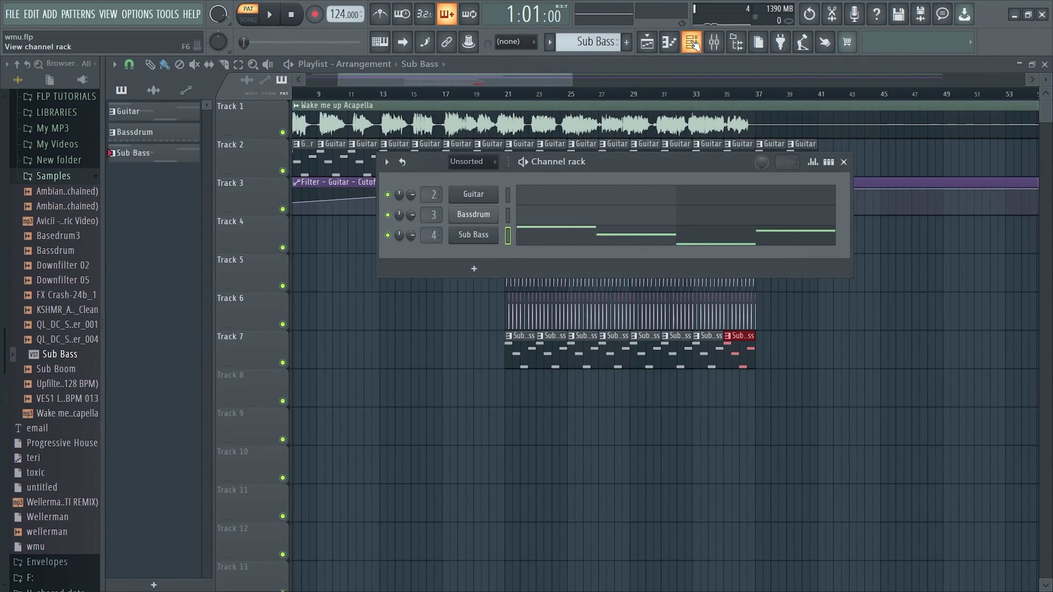
left_click(714, 42)
right_click(272, 196)
mouse_move(335, 207)
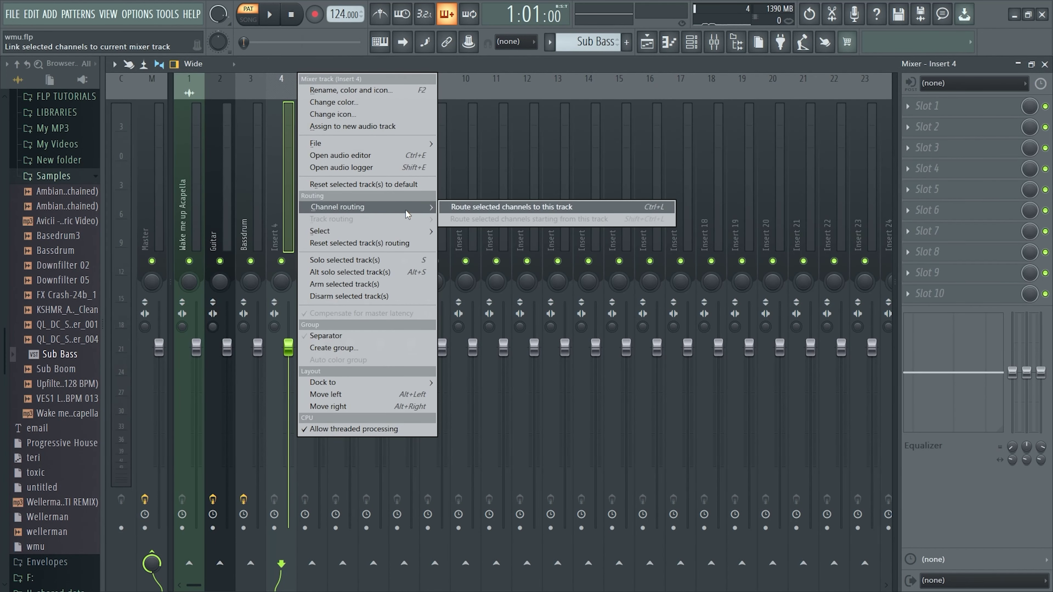
left_click(460, 210)
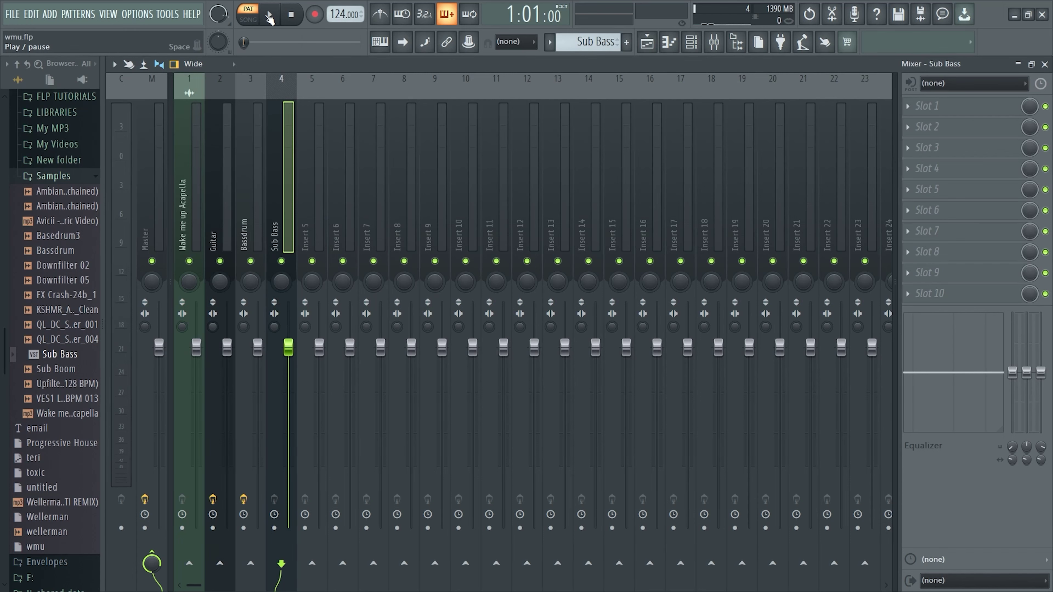
Load Kickstart in the first effect slot of the Sub Bass mixer track and lower that track's fader while the pattern plays
left_click(270, 16)
left_click(927, 106)
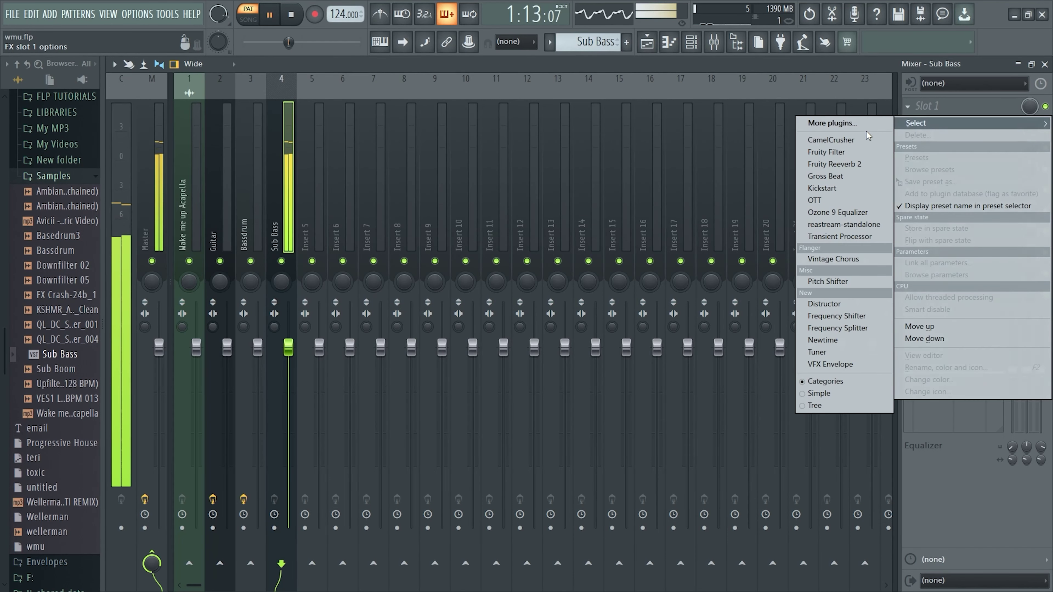
left_click(821, 187)
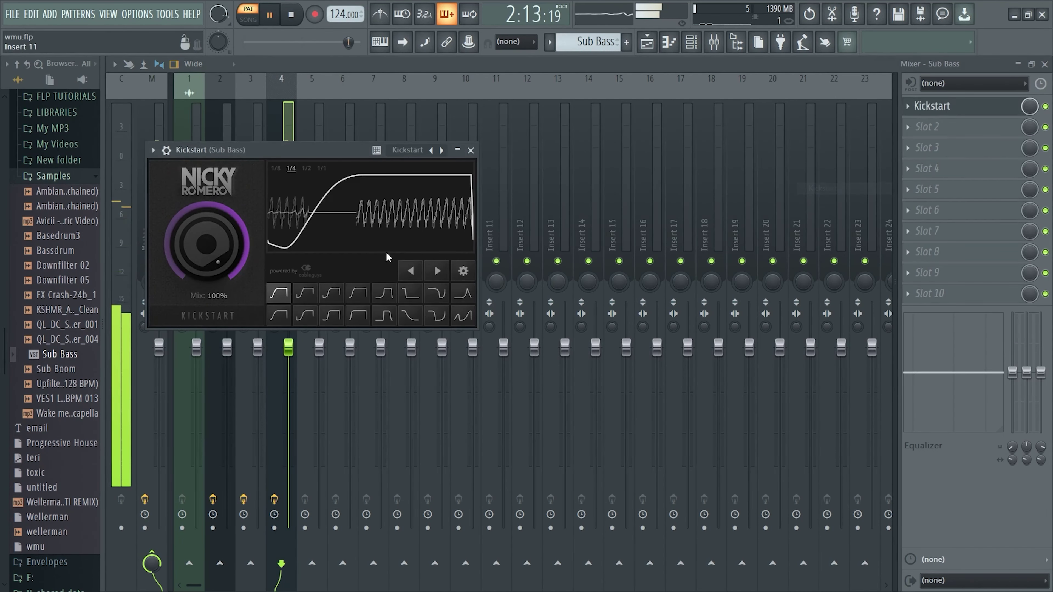
left_click(460, 152)
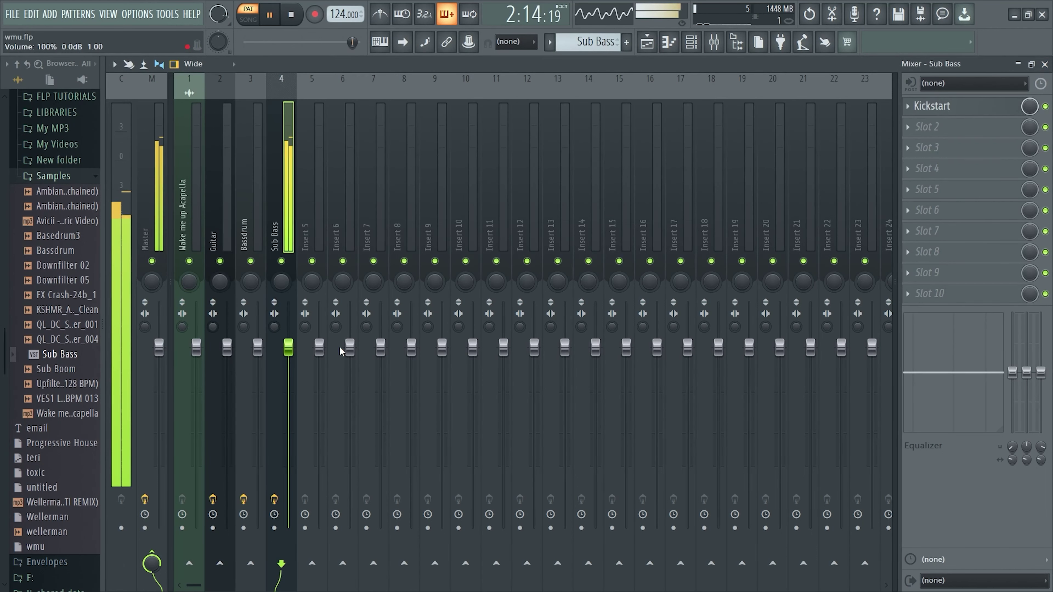
left_click_drag(298, 349, 297, 385)
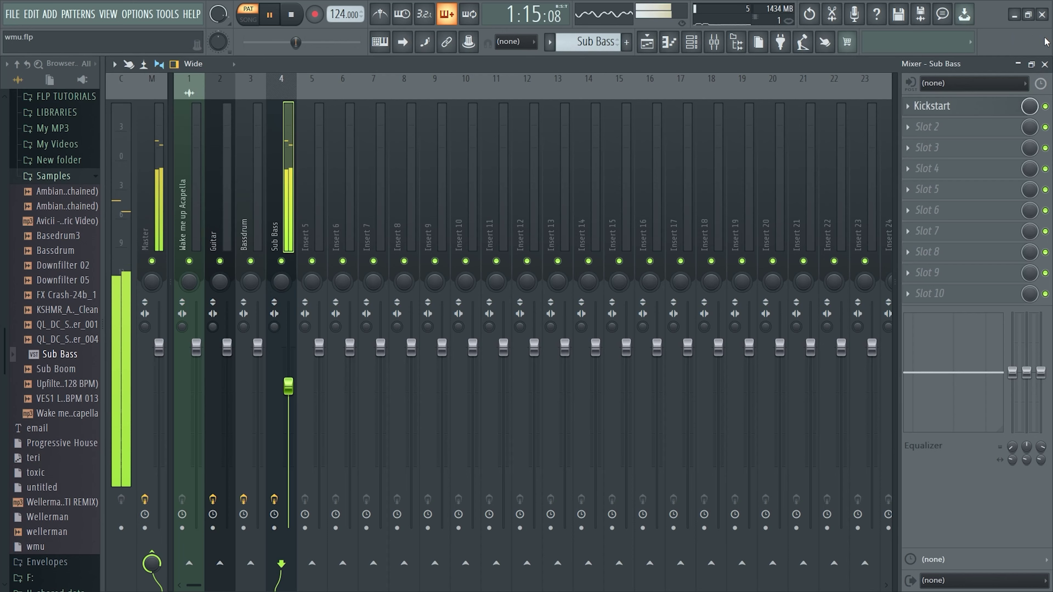
left_click(1045, 64)
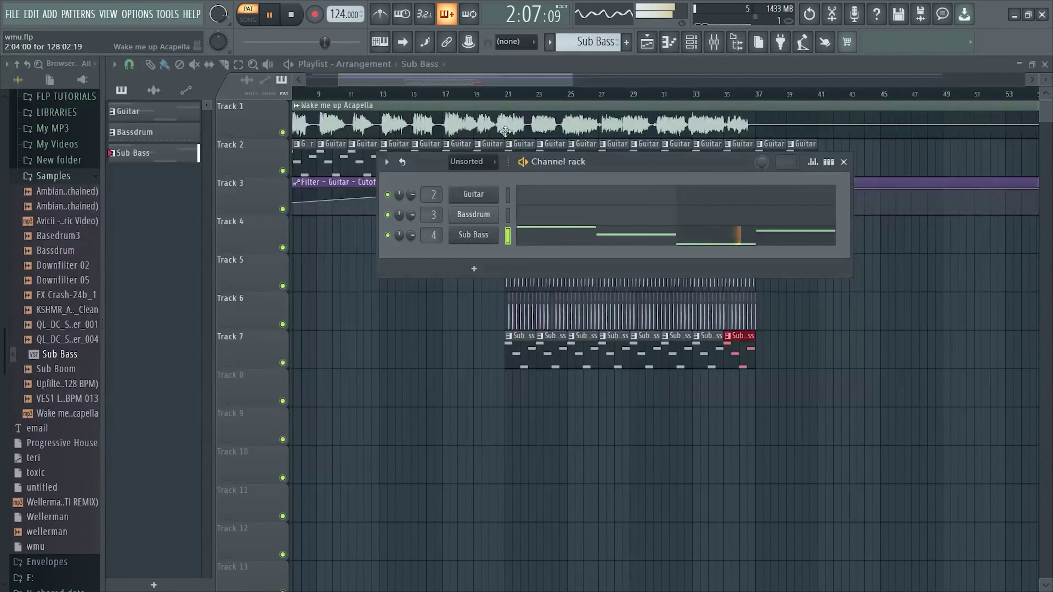
Play the arrangement in song mode from bar 20 to hear the sub bass in context, then stop playback
left_click(837, 161)
left_click(486, 93)
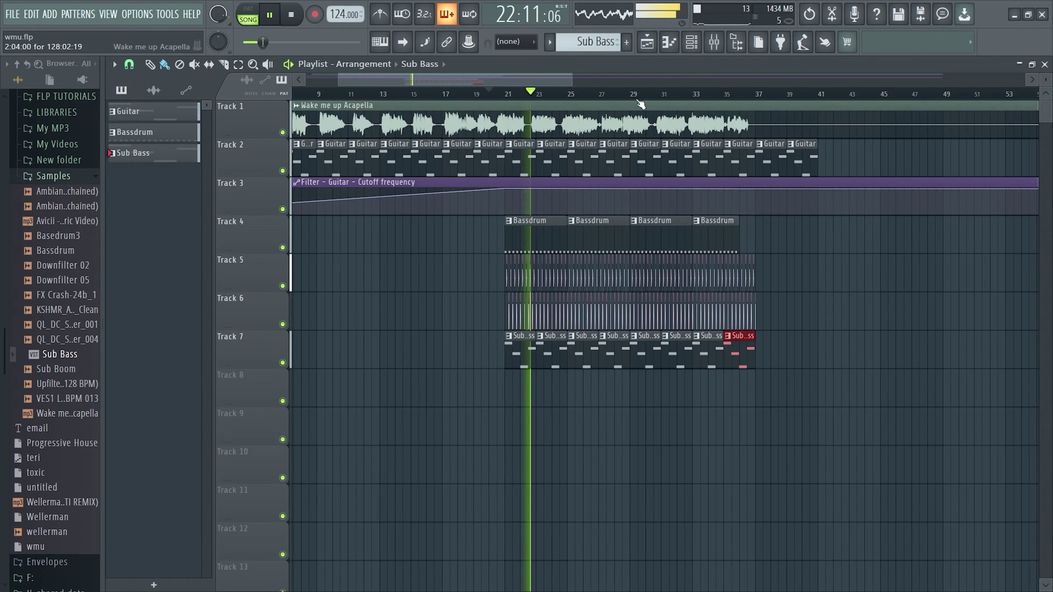
key("space")
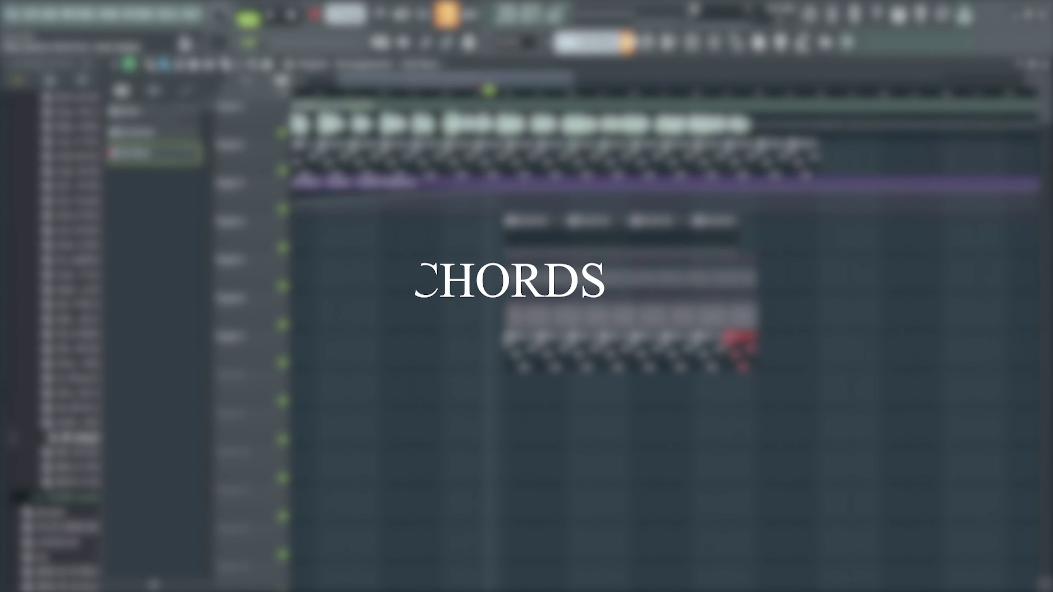
Create a new pattern named Chords and add a Nexus channel to it with the Piano preset category selected
left_click(626, 41)
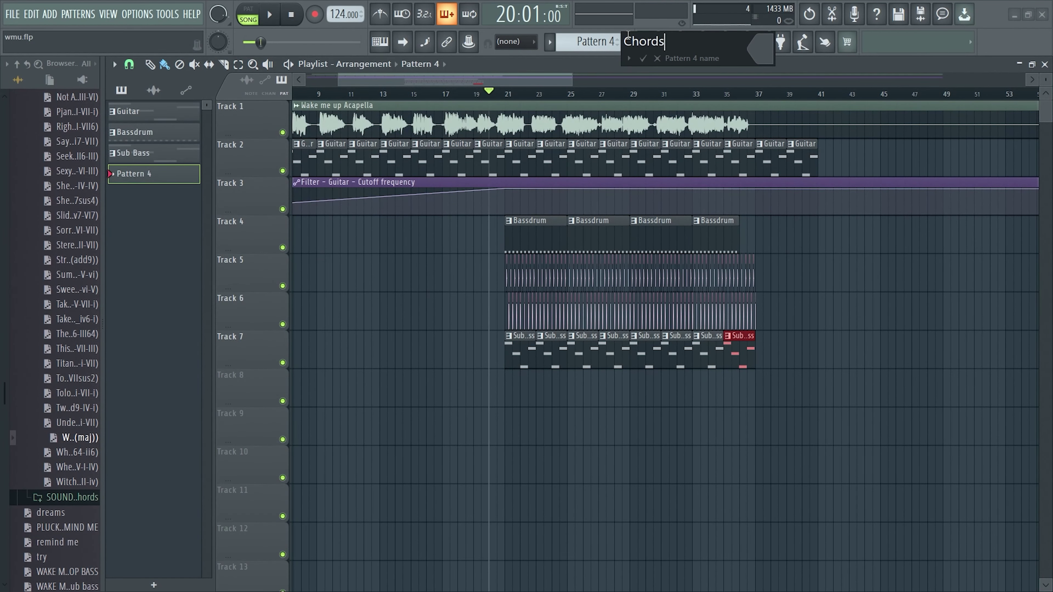
left_click(644, 58)
left_click(691, 42)
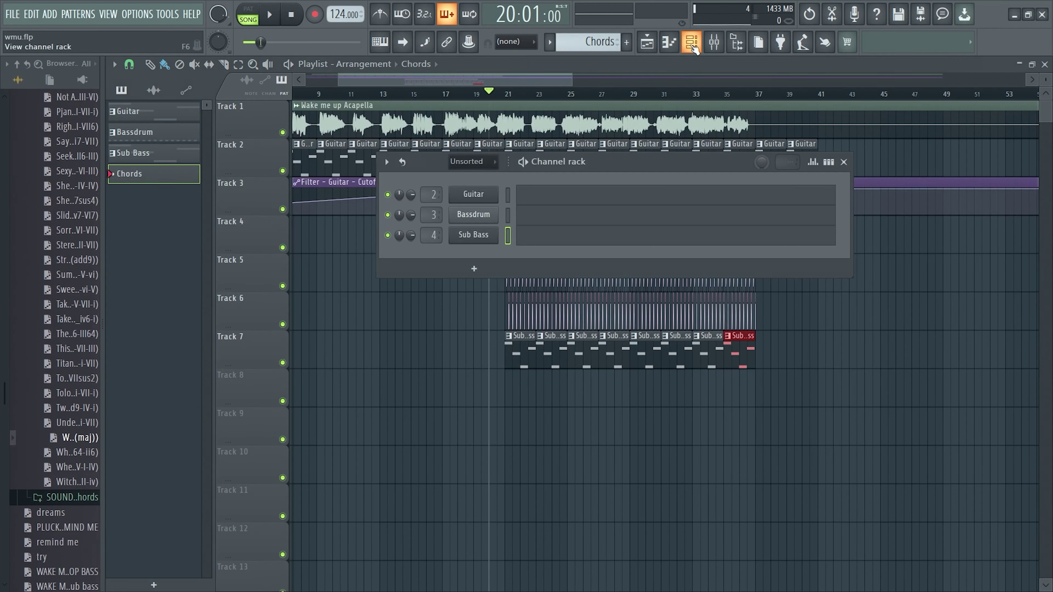
left_click(471, 269)
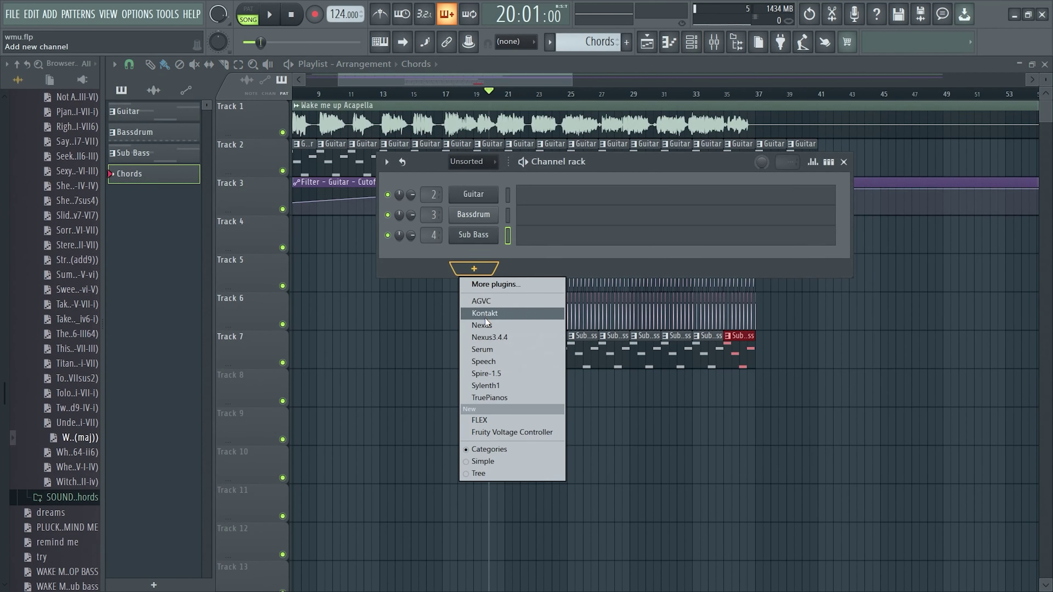
left_click(496, 325)
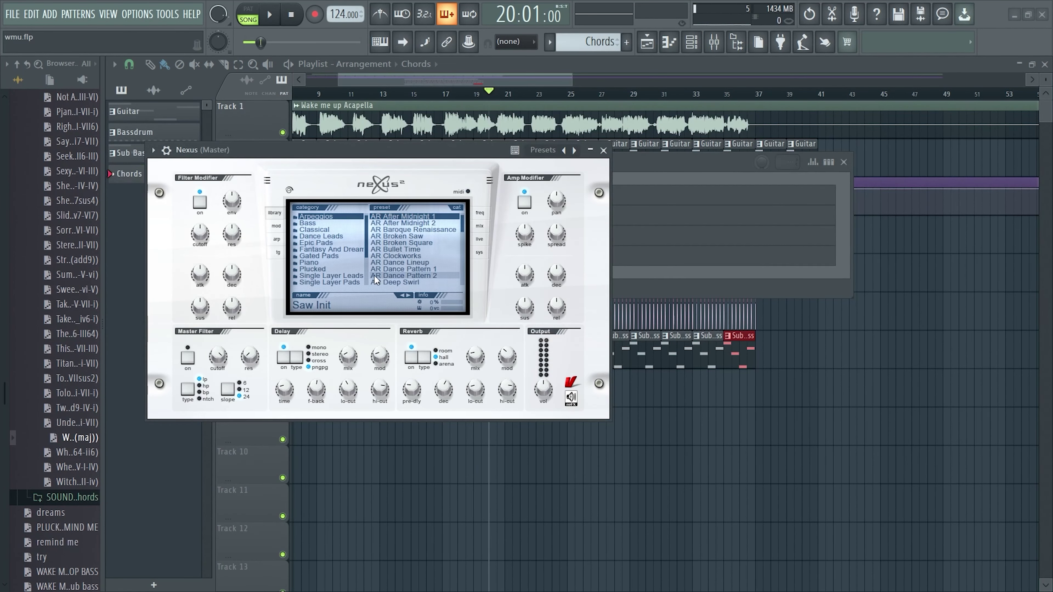
left_click(315, 263)
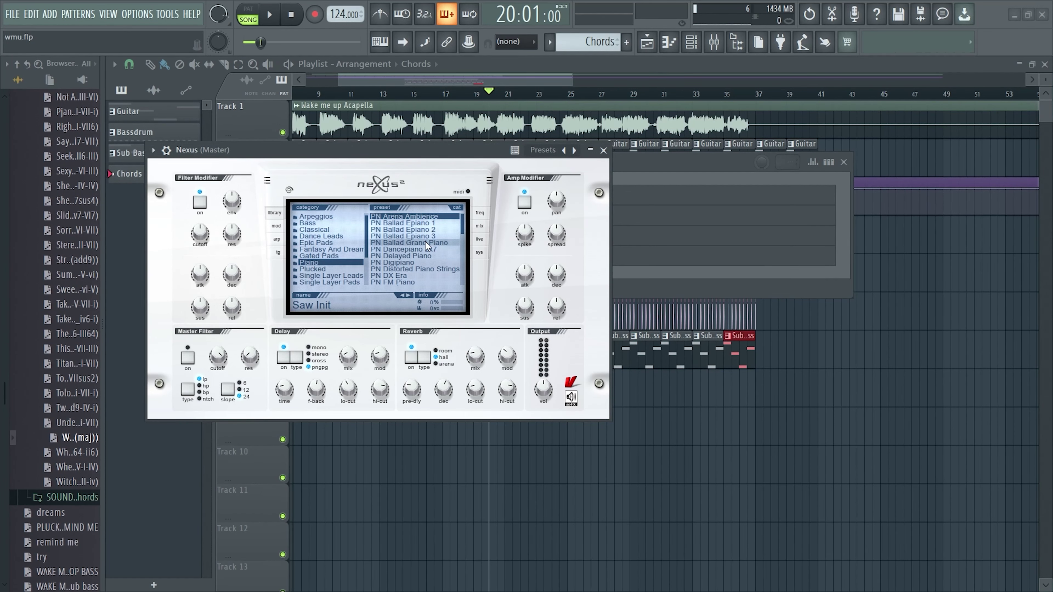
left_click(589, 150)
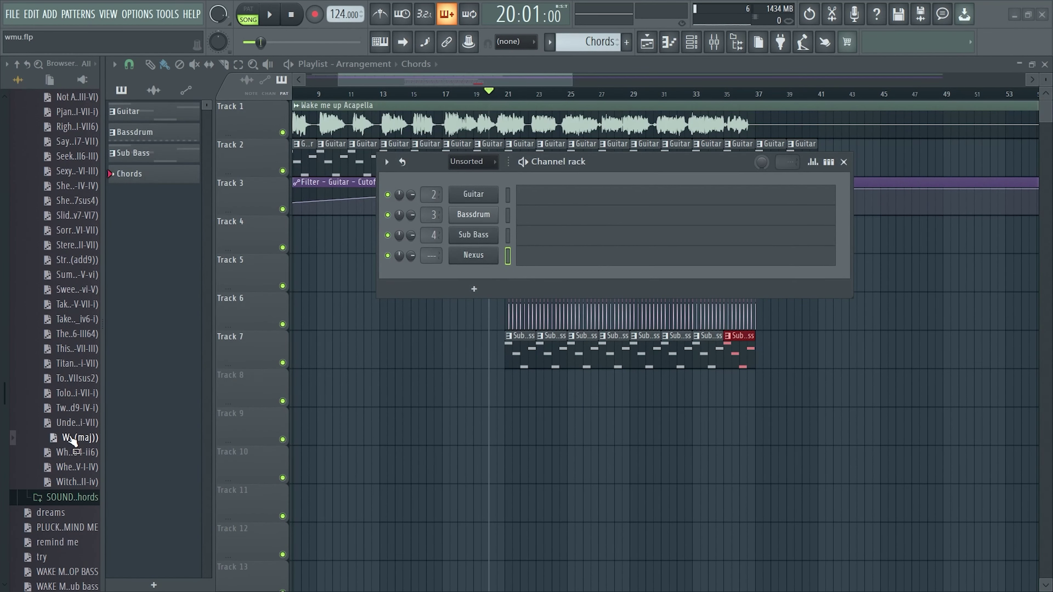
Load the selected "(maj)" chord progression file from the browser onto the Nexus channel and rename the channel Chords
left_click_drag(72, 440, 440, 272)
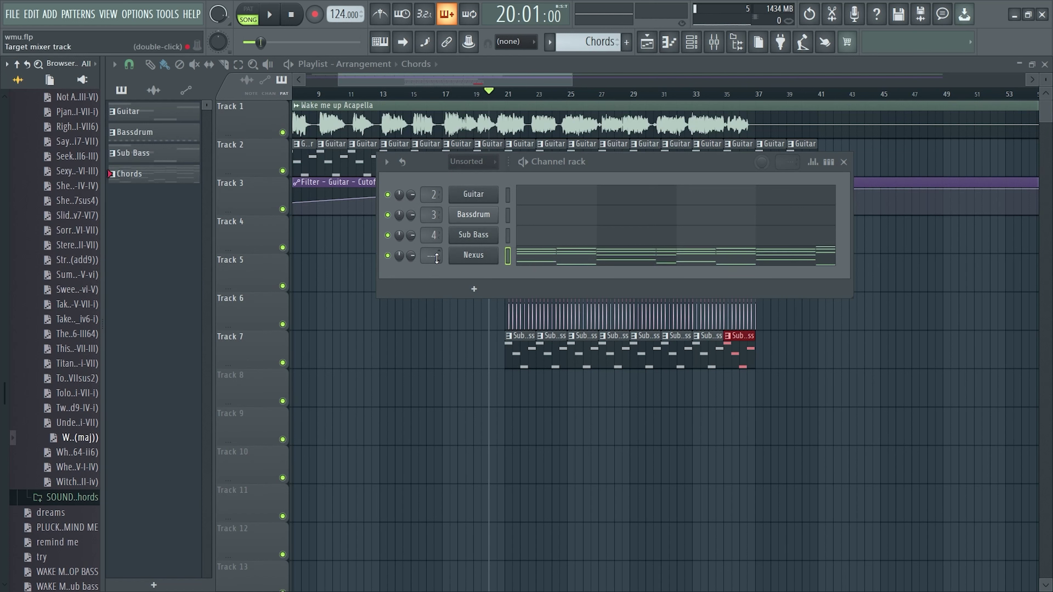
right_click(472, 259)
left_click(576, 284)
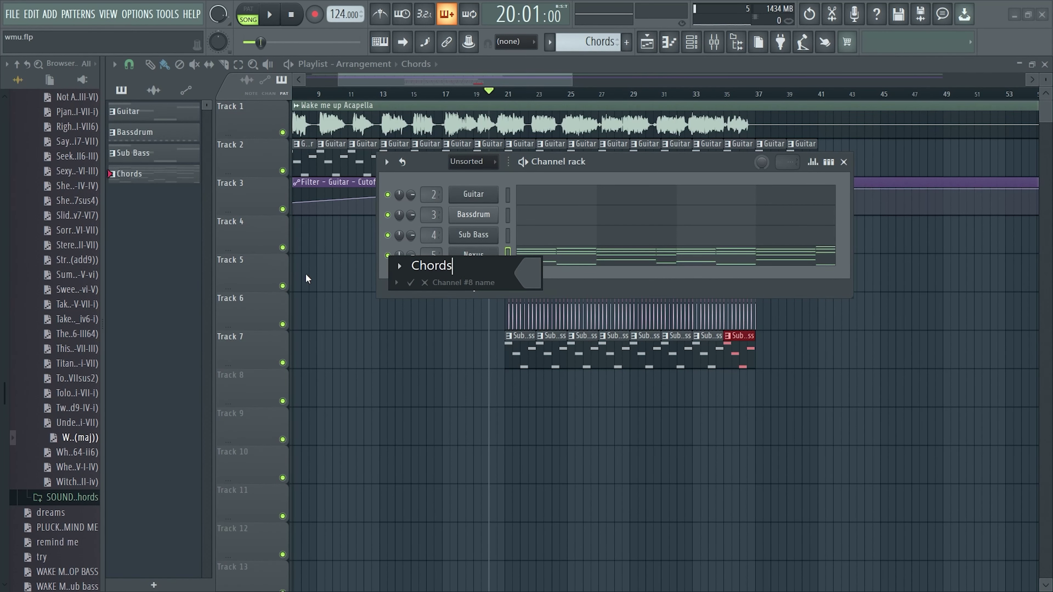
left_click(410, 282)
Open the Chords notes in the piano roll, play them in pattern mode, then stop and close the piano roll
left_click(540, 259)
left_click(248, 9)
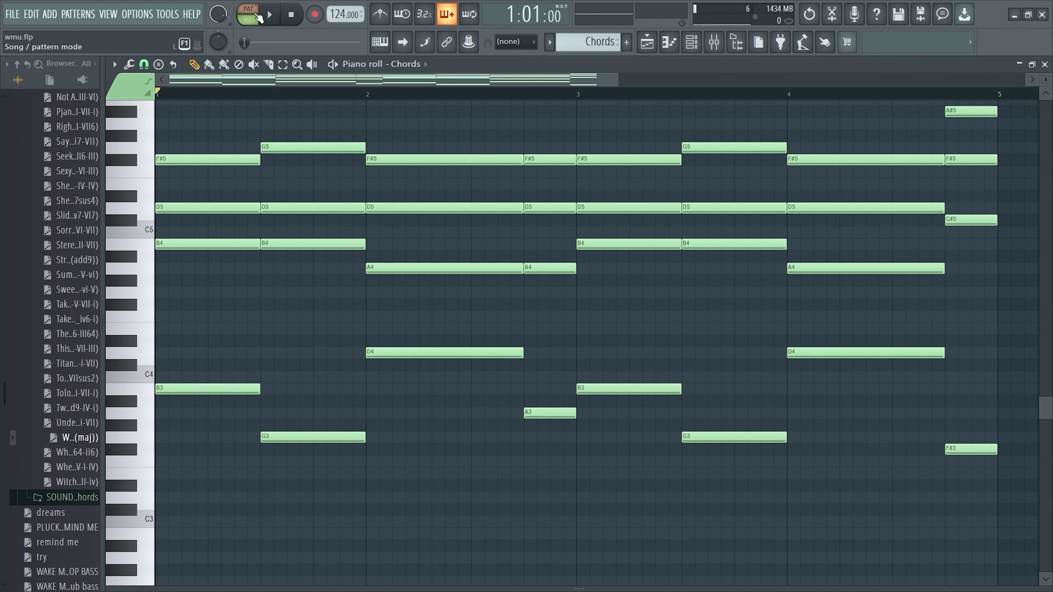
left_click(270, 14)
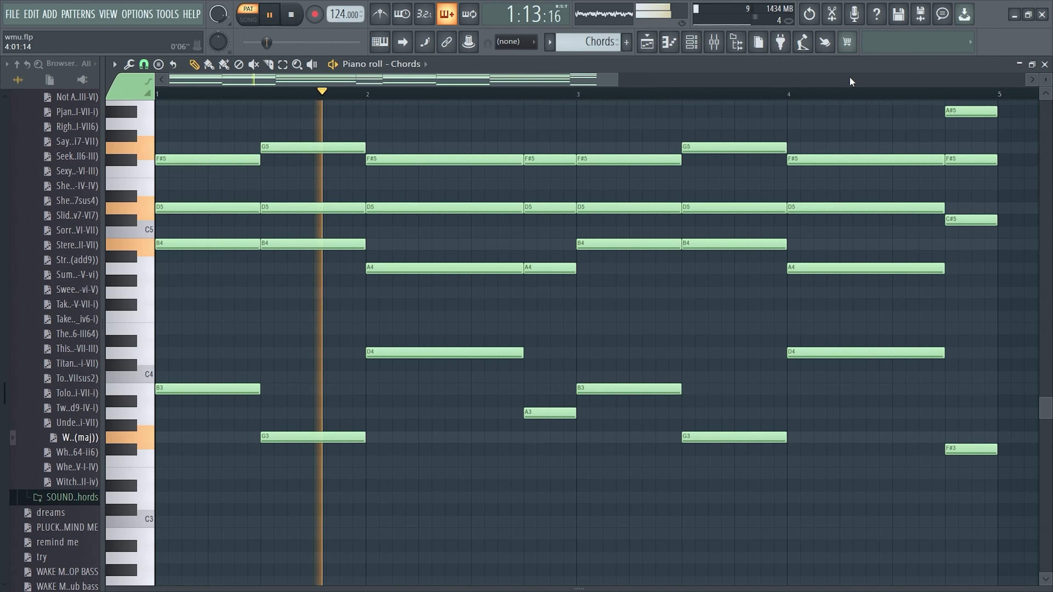
left_click_drag(617, 80, 816, 86)
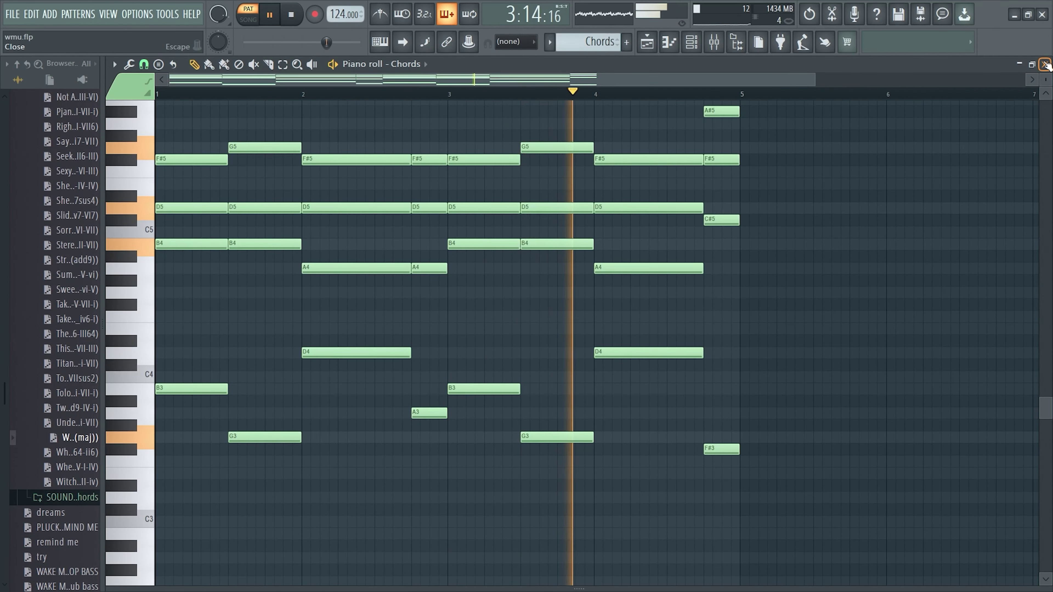
key("space")
left_click(1045, 64)
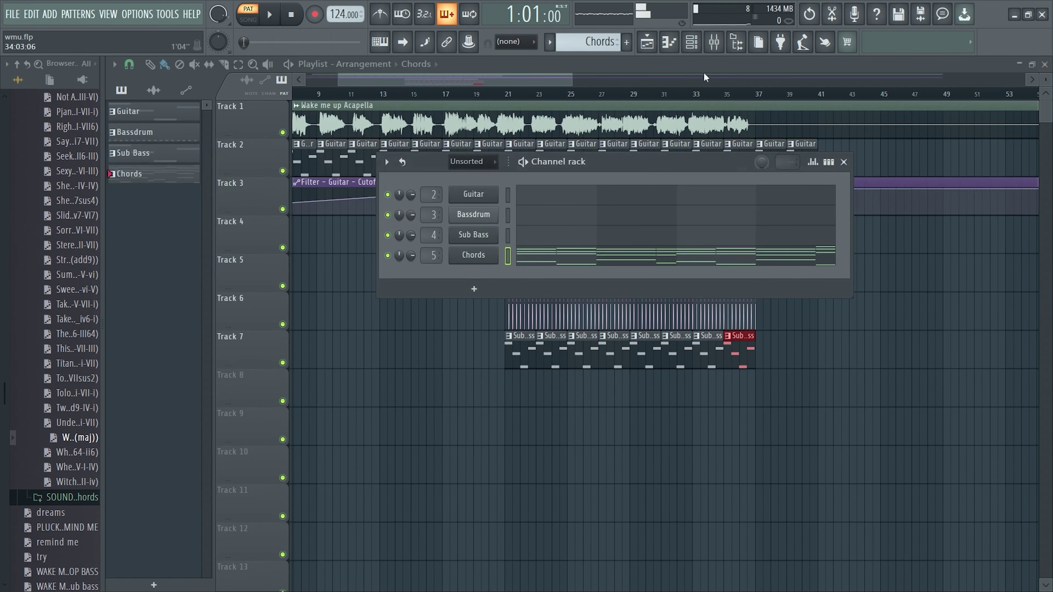
Route the Chords channel to mixer track Insert 5 and lower that track's volume to about -12 dB
left_click(714, 43)
right_click(312, 210)
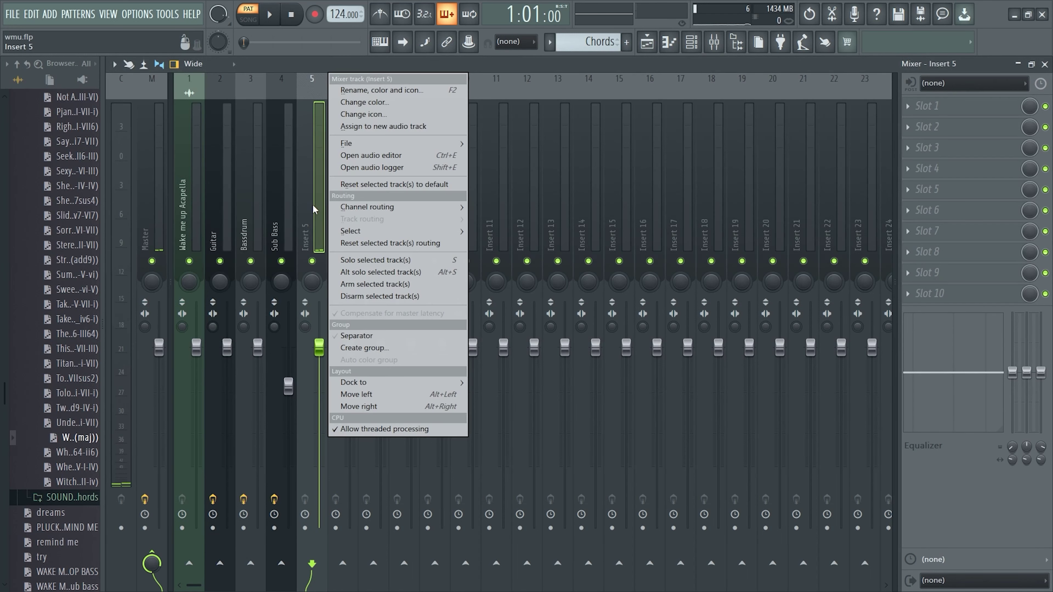
left_click(497, 207)
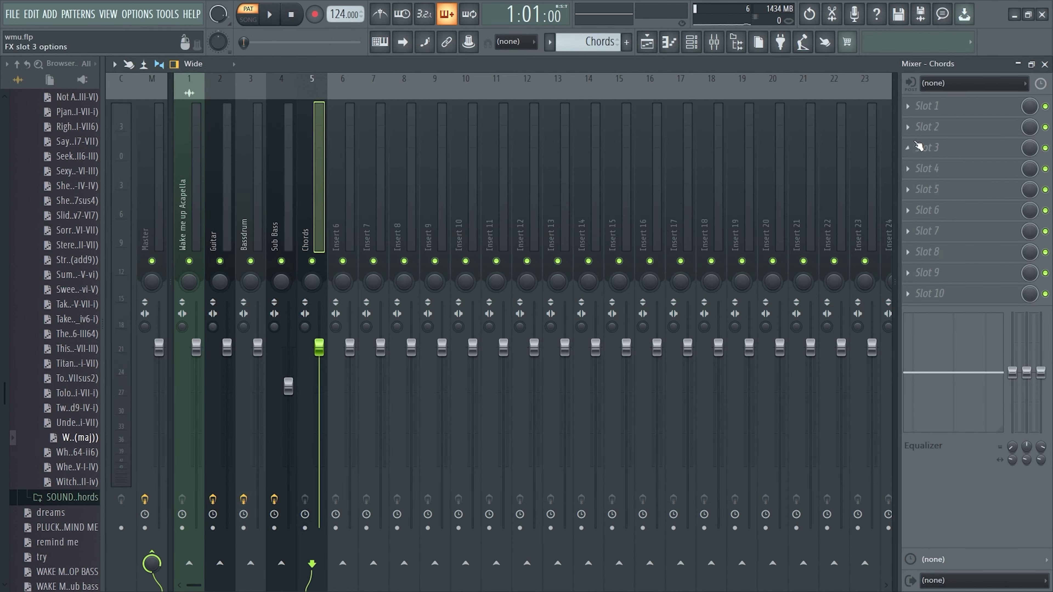
left_click_drag(318, 366, 318, 387)
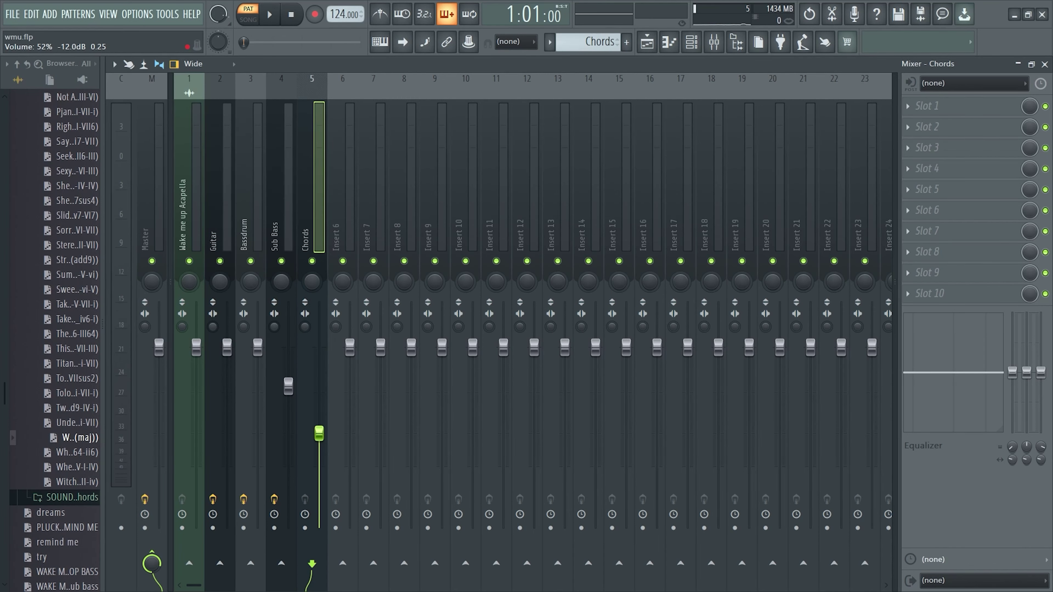
left_click(1044, 63)
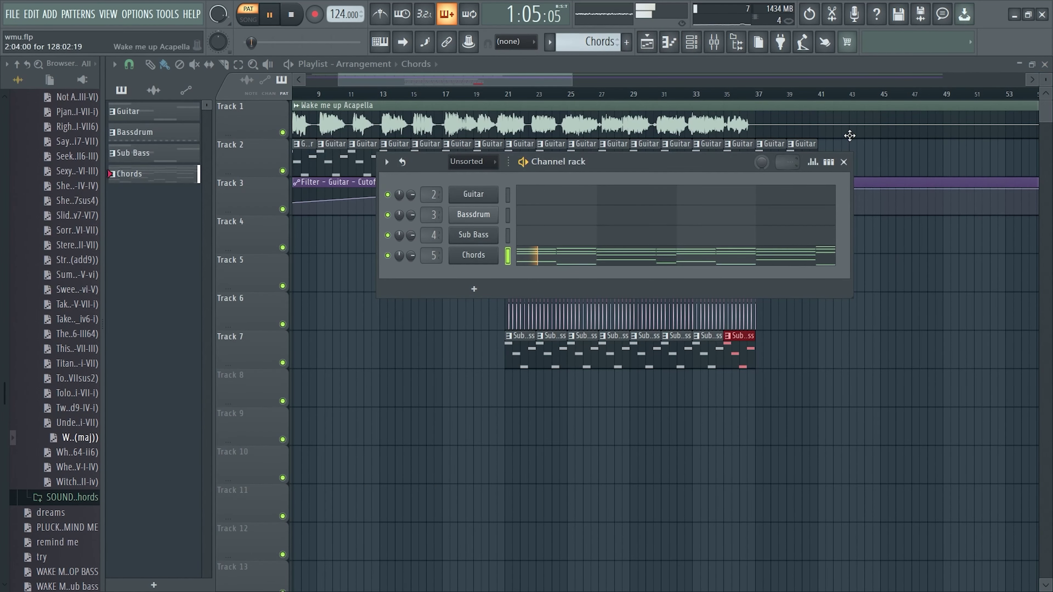
Place the Chords pattern on Track 8 at bar 21 and duplicate it three times in succession
left_click(845, 164)
left_click(515, 397)
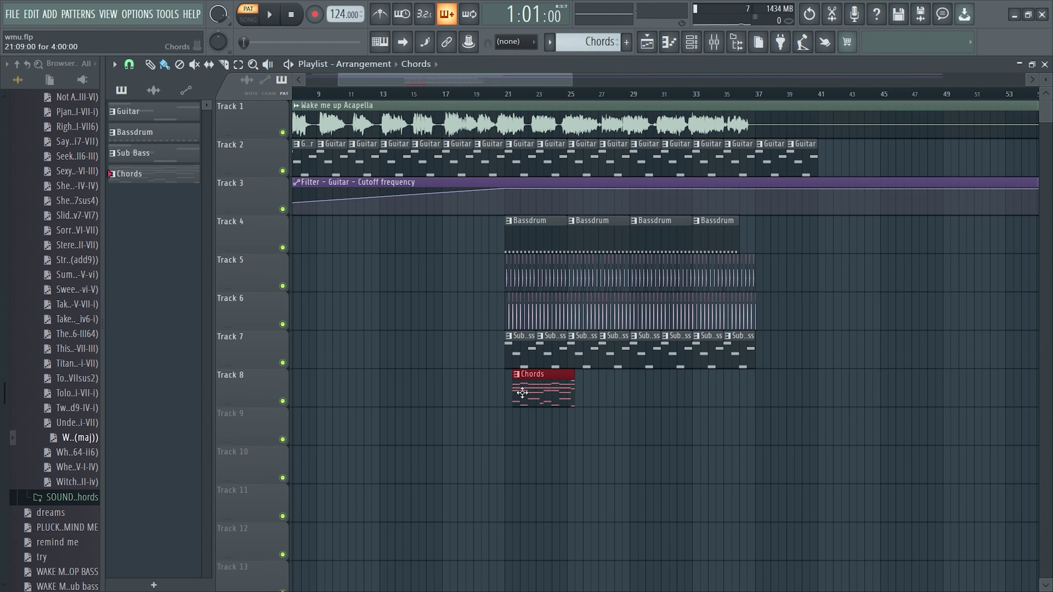
key("ctrl+b")
key("ctrl+b")
key("ctrl+b")
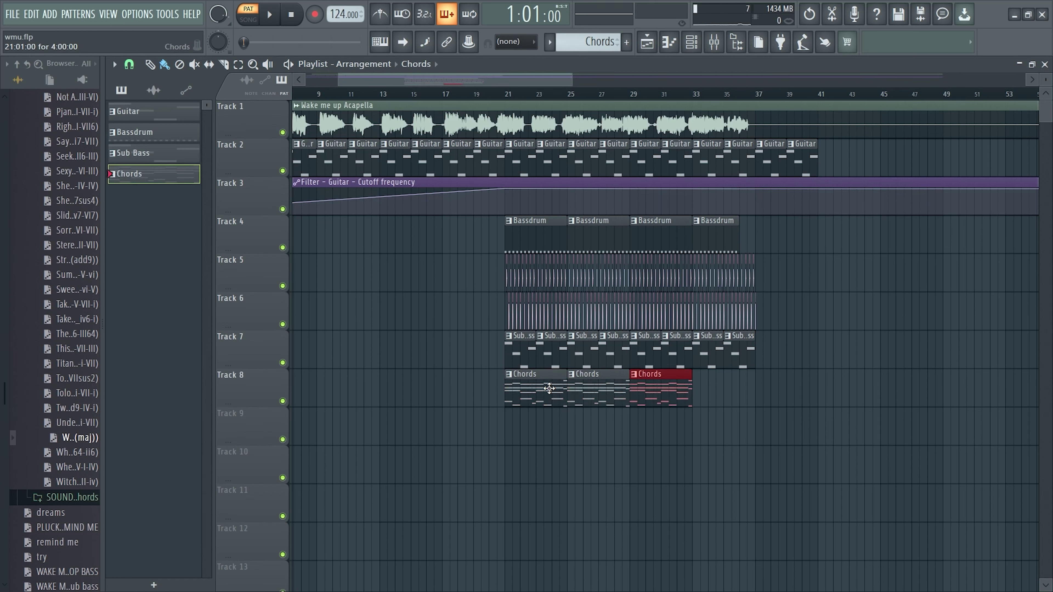
Play the song from just before bar 21, raise the Chords mixer track to about -10.4 dB, and stop playback
left_click(498, 96)
key("space")
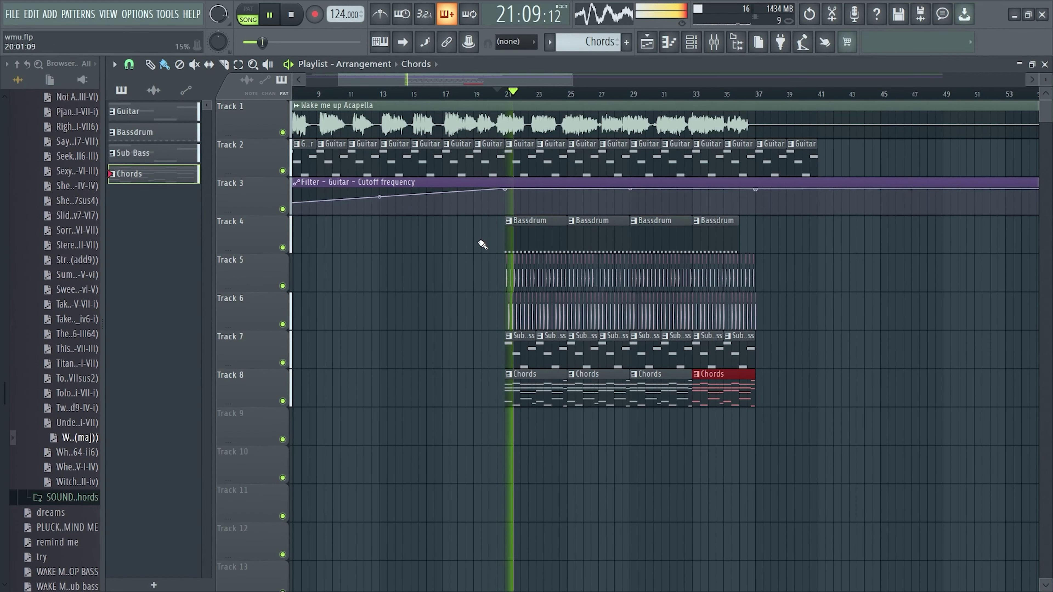
left_click(714, 41)
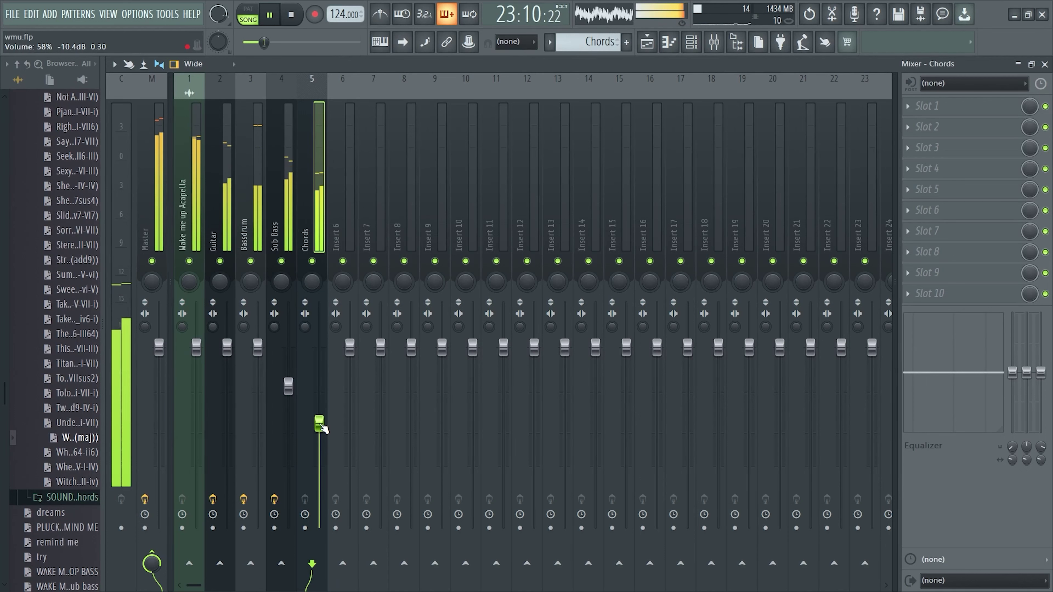
left_click(1044, 64)
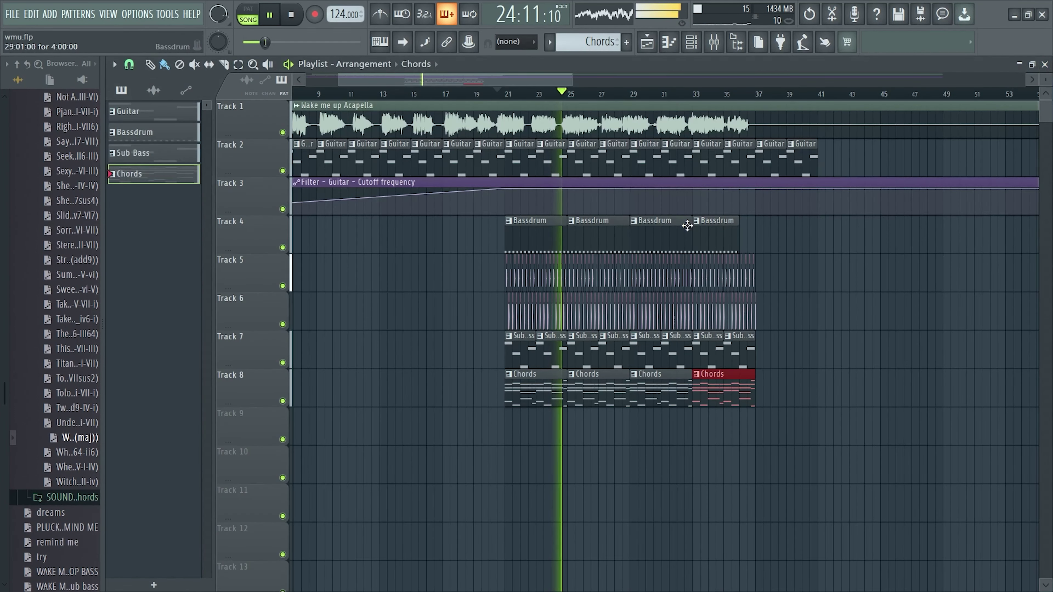
key("space")
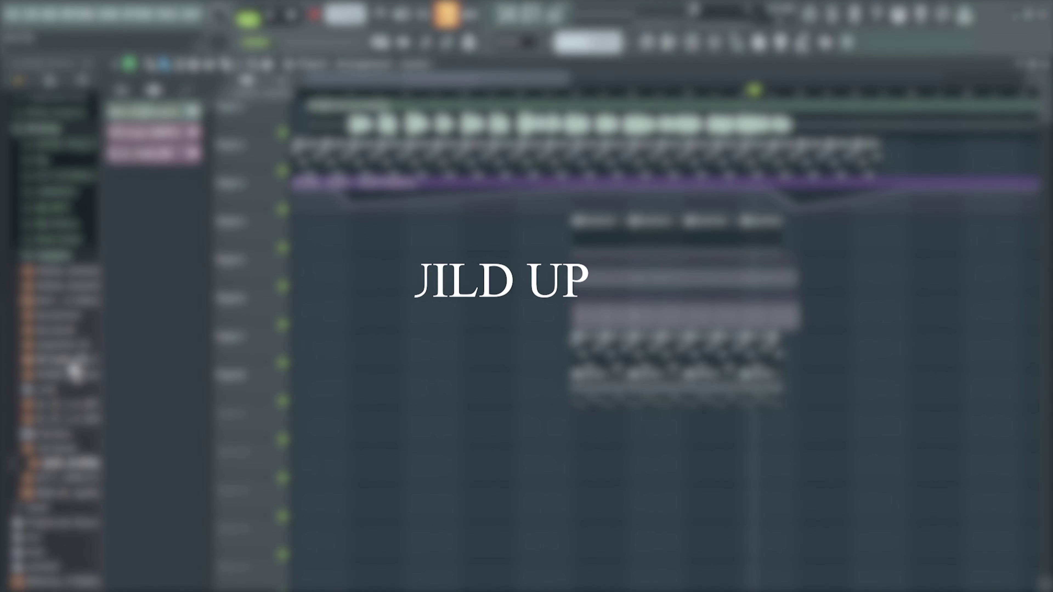
Place the FX Crash-24b_1 sample on Track 9 from bar 35 and Upfilter 02 (128 BPM) on Track 10 leading up to bar 37
left_click_drag(717, 446, 811, 441)
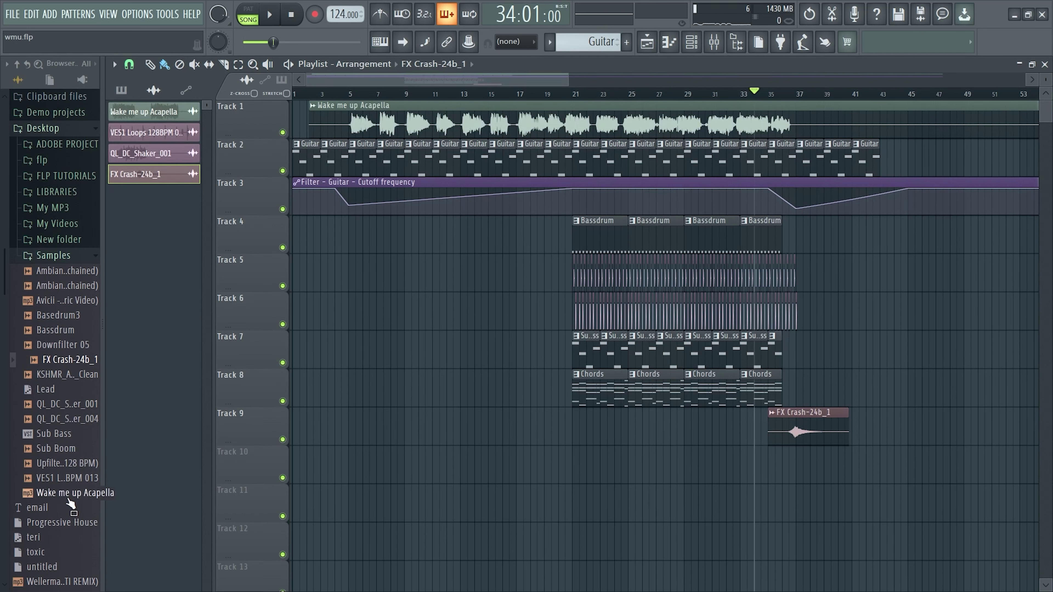
mouse_move(79, 464)
left_mouse_down()
mouse_move(676, 511)
mouse_move(684, 492)
mouse_move(675, 472)
mouse_move(749, 476)
left_mouse_up()
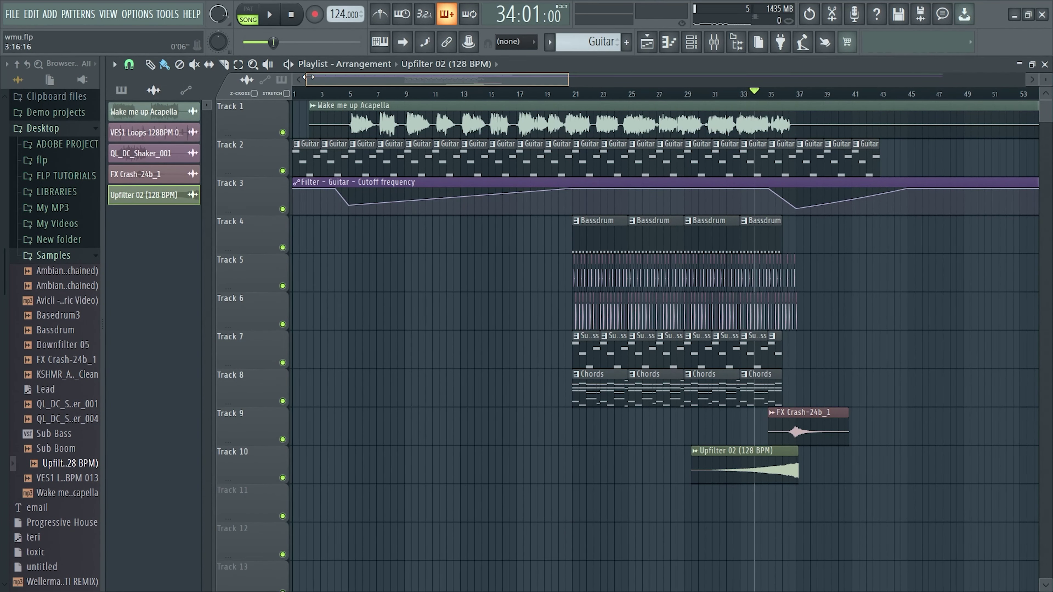
Change the playlist snap setting and nudge the Upfilter 02 (128 BPM) clip on Track 10 so it ends at bar 37
left_click_drag(312, 79, 439, 79)
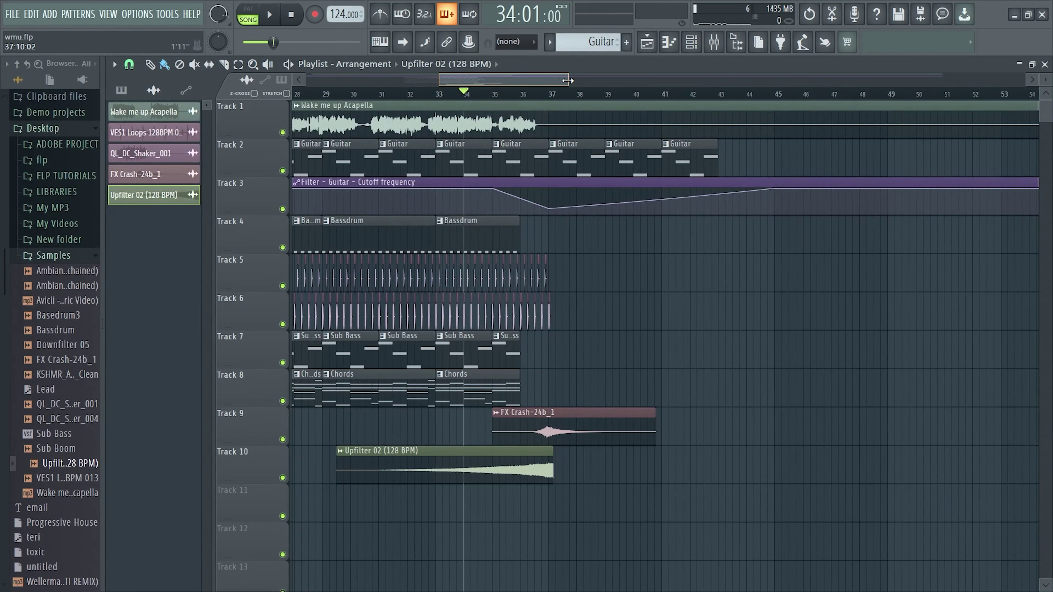
left_click_drag(568, 79, 518, 80)
left_click_drag(668, 469, 656, 470)
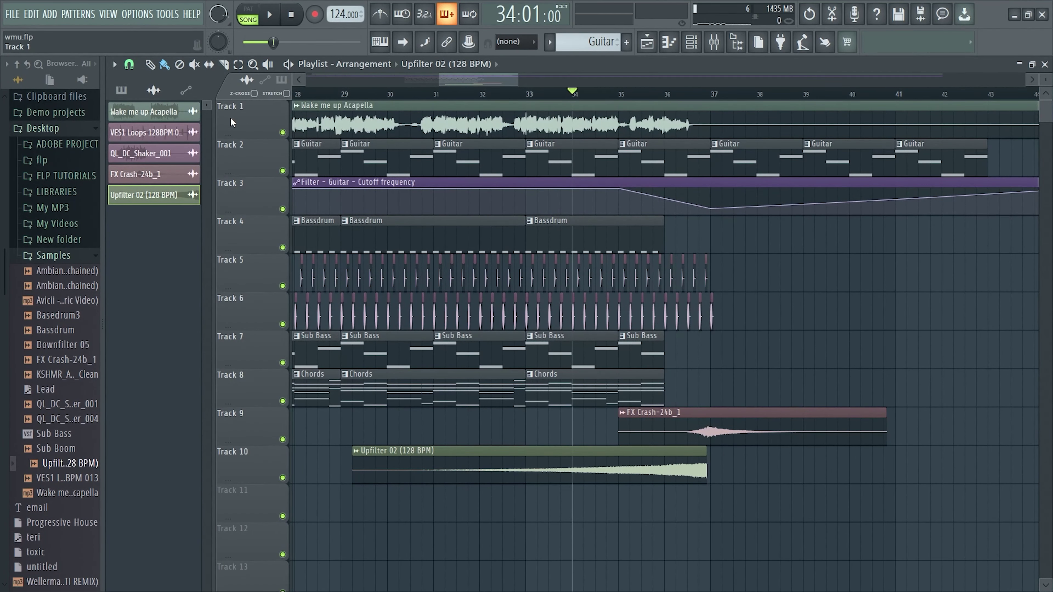
left_click(130, 66)
left_click(141, 127)
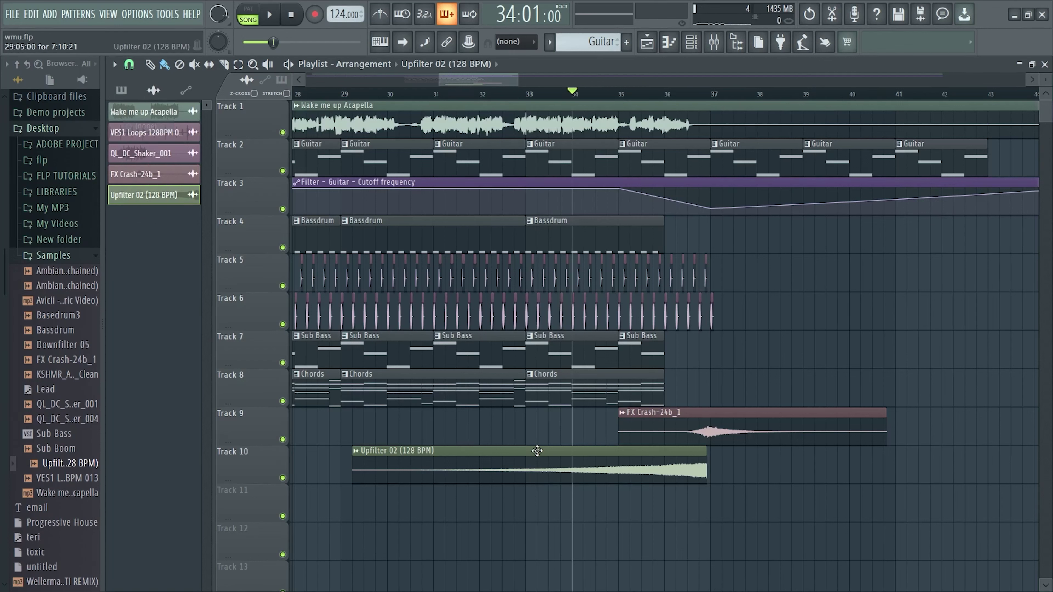
left_click_drag(566, 468, 570, 468)
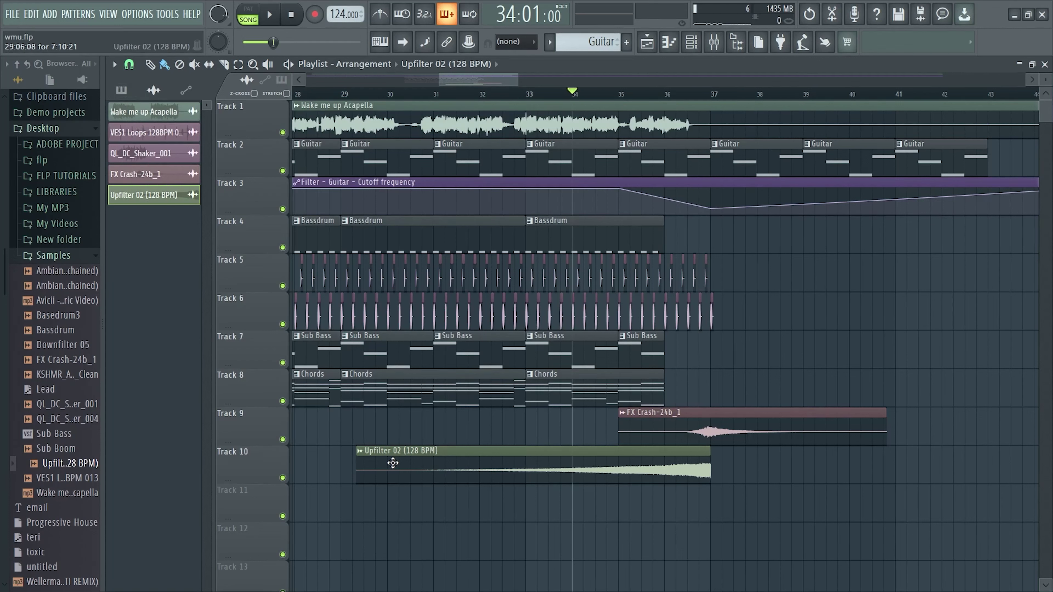
Clone the Upfilter 02 (128 BPM) audio clip and enable Reverse on the copy
right_click(170, 195)
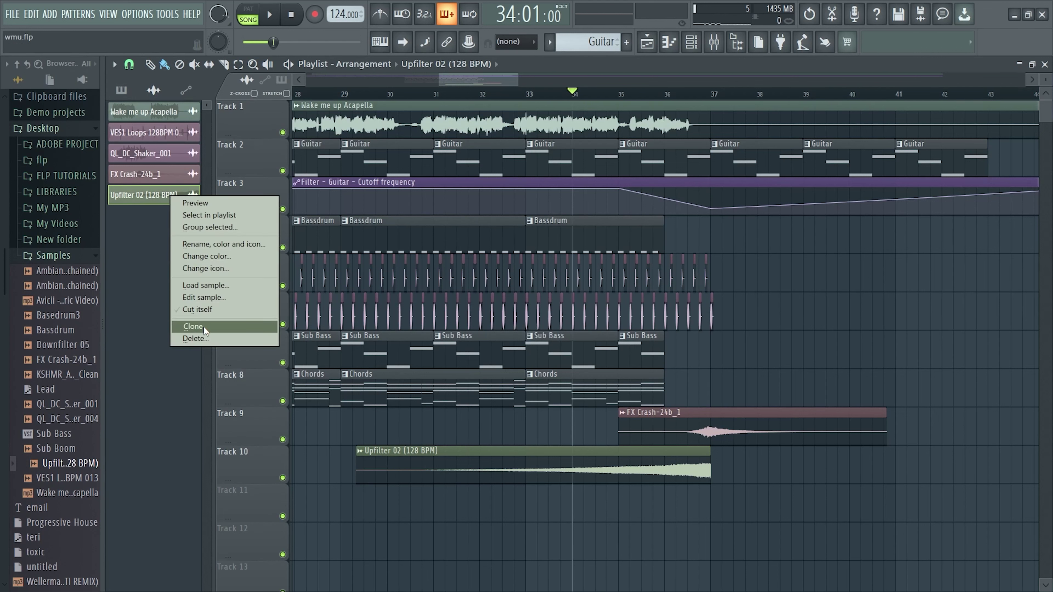
left_click(193, 329)
double_click(161, 224)
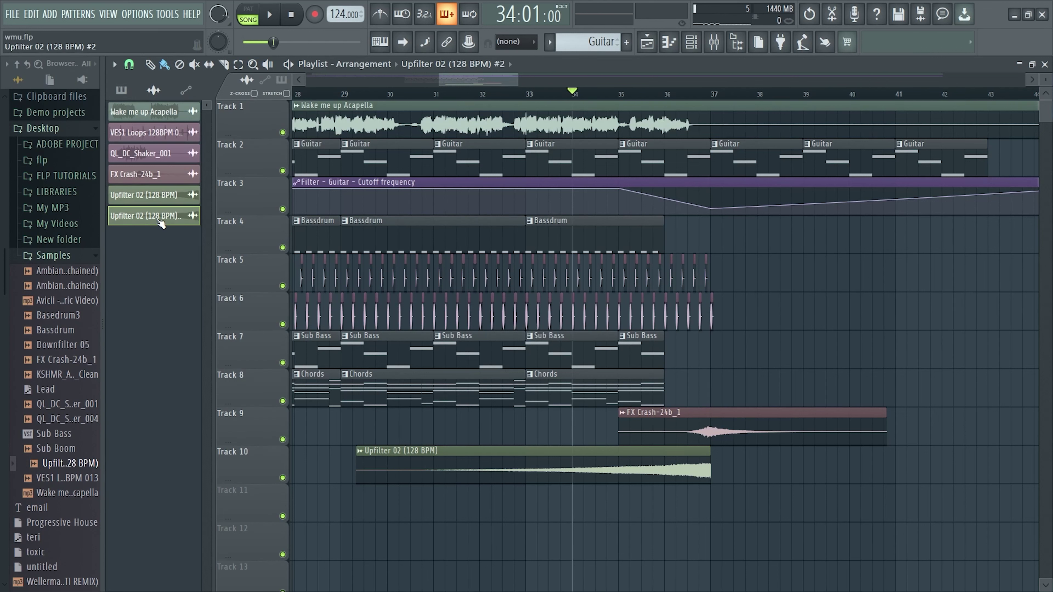
left_click(413, 361)
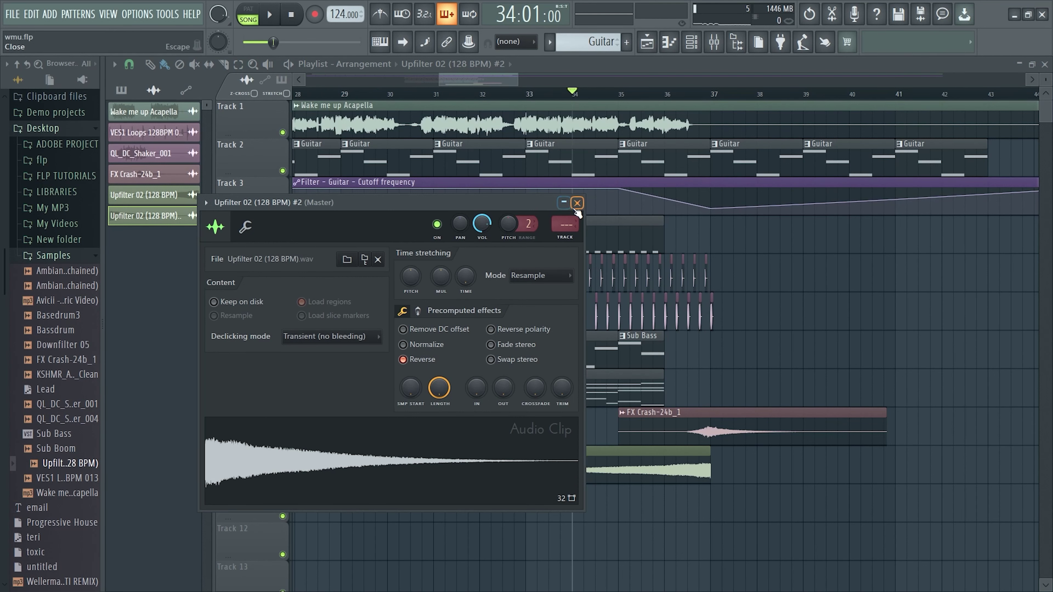
left_click(577, 203)
Rename the reversed clip Downlifter 02 and place it on Track 10 at bar 37, directly after the Upfilter clip
right_click(163, 224)
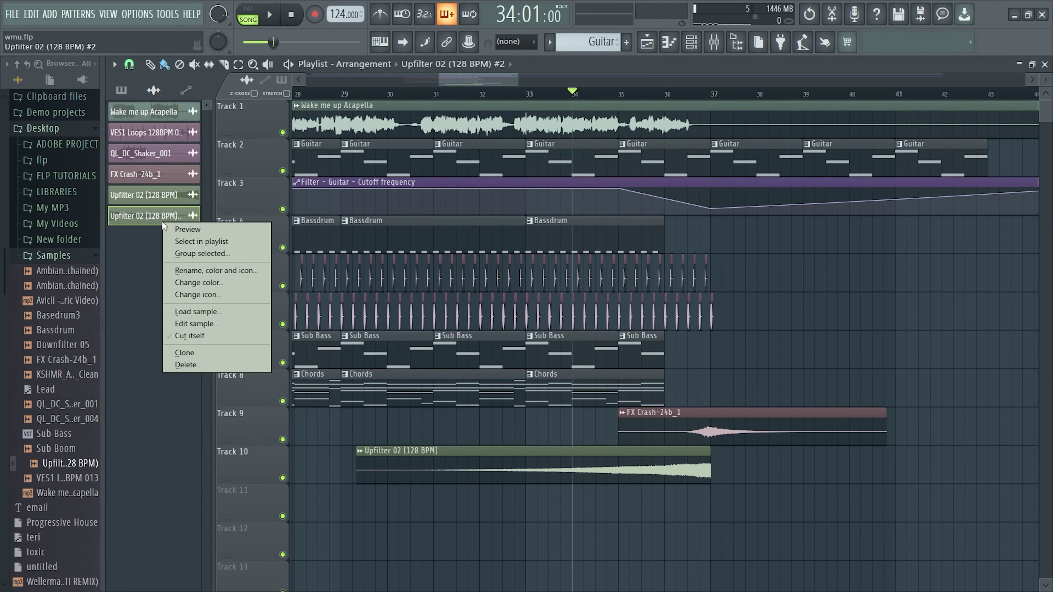
left_click(206, 270)
type("D")
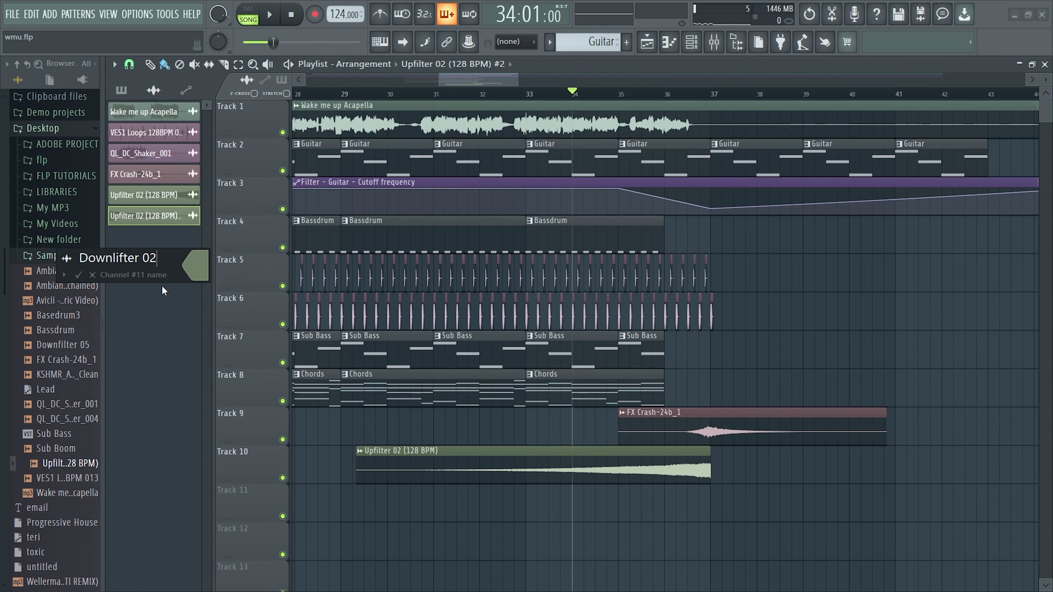
type("ownlifter 02")
key("Return")
left_click_drag(137, 219, 731, 458)
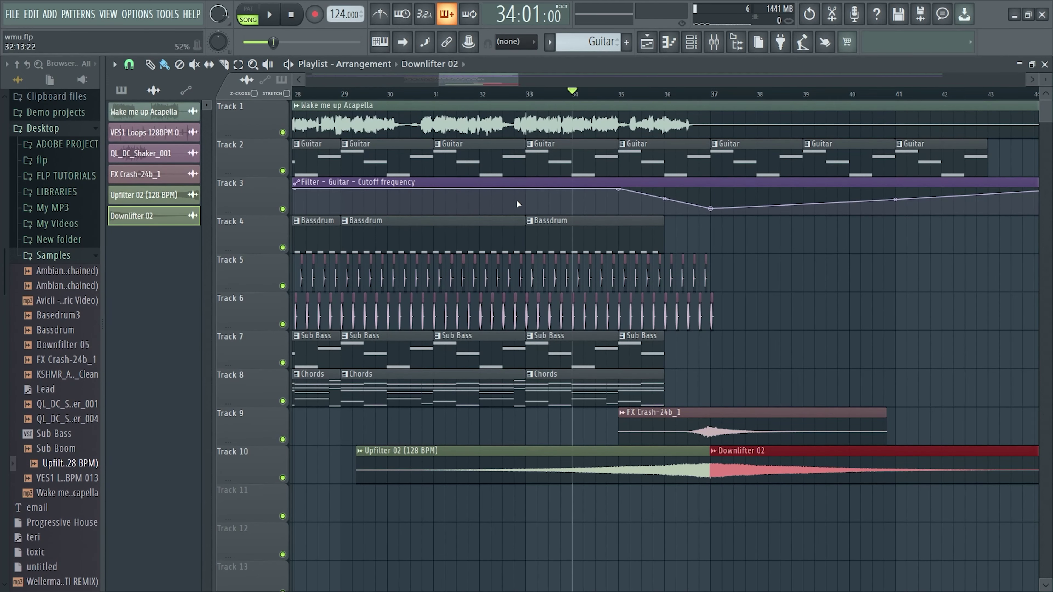
Play the arrangement from around bar 34 through the drop at bar 37 to check the transition, and stop playback
left_click_drag(439, 80, 390, 79)
left_click_drag(519, 76, 594, 76)
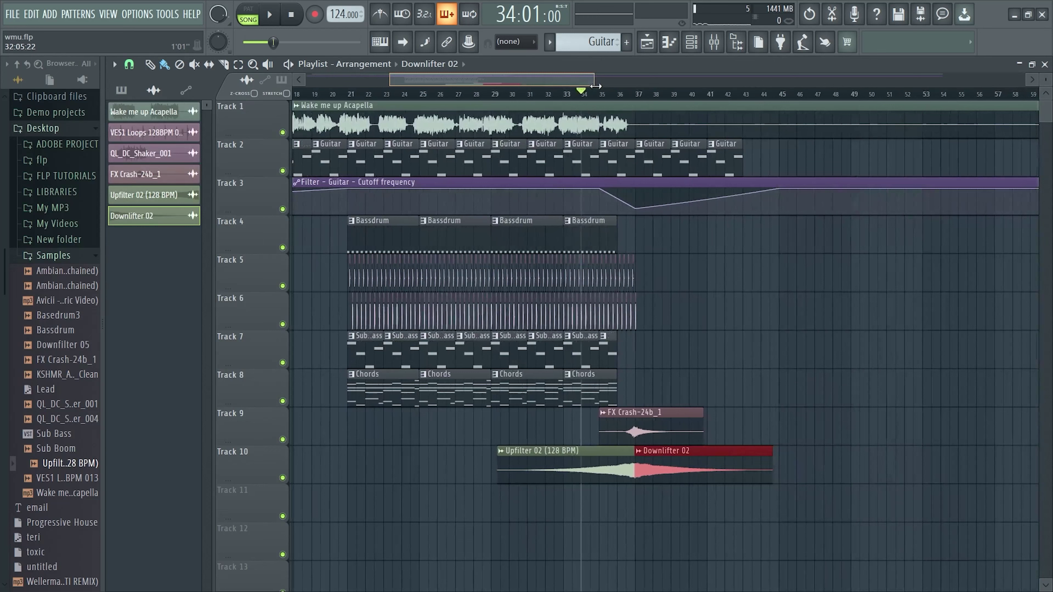
left_click(541, 100)
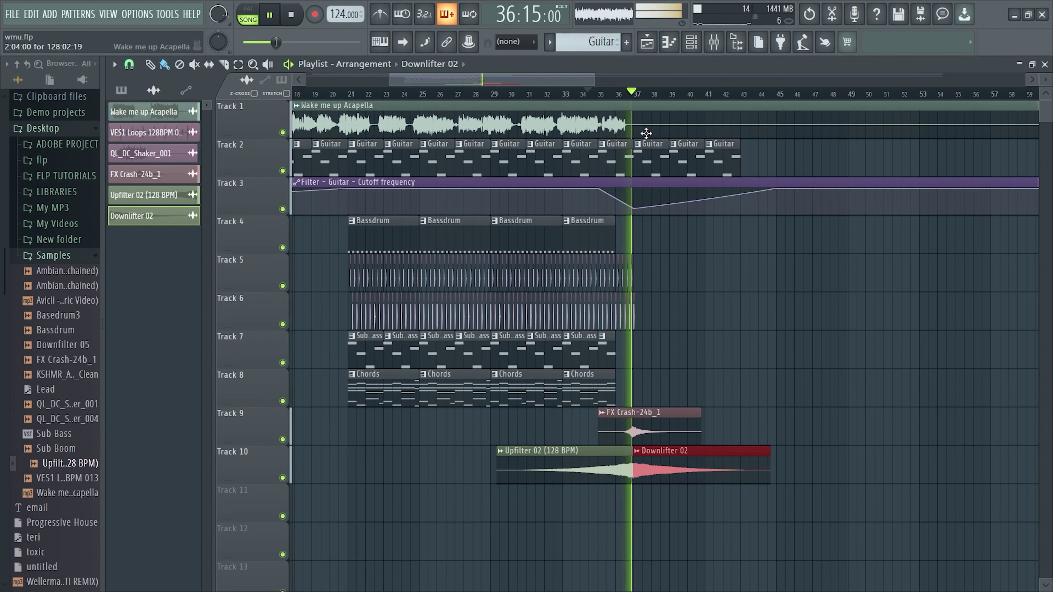
key("space")
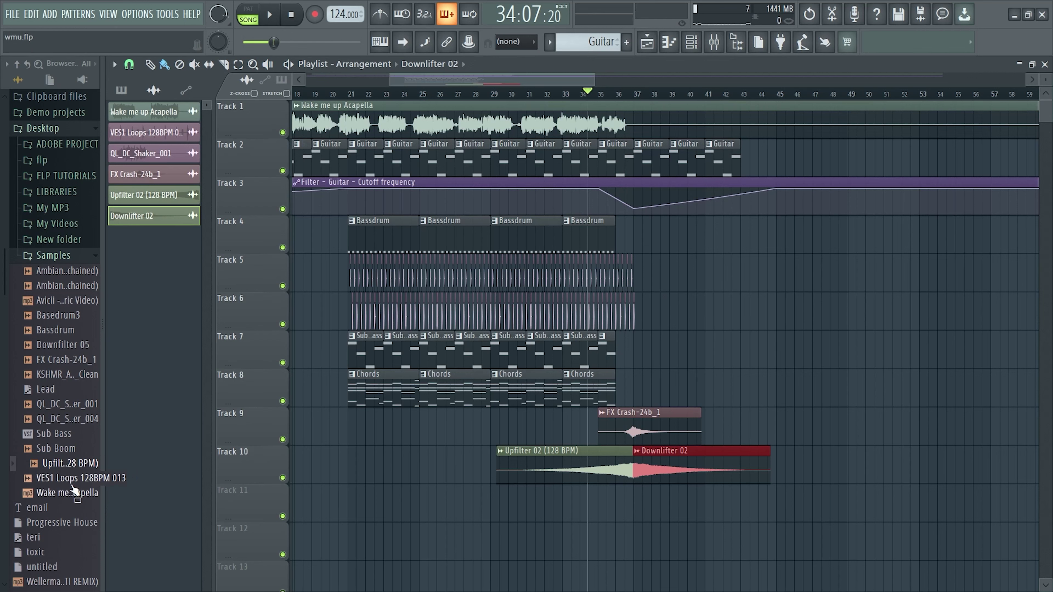
Preview the Sub Boom sample, set the playlist snap to Line, and place the sample on Track 11 at bar 37
left_click_drag(62, 449, 81, 467)
left_click(129, 65)
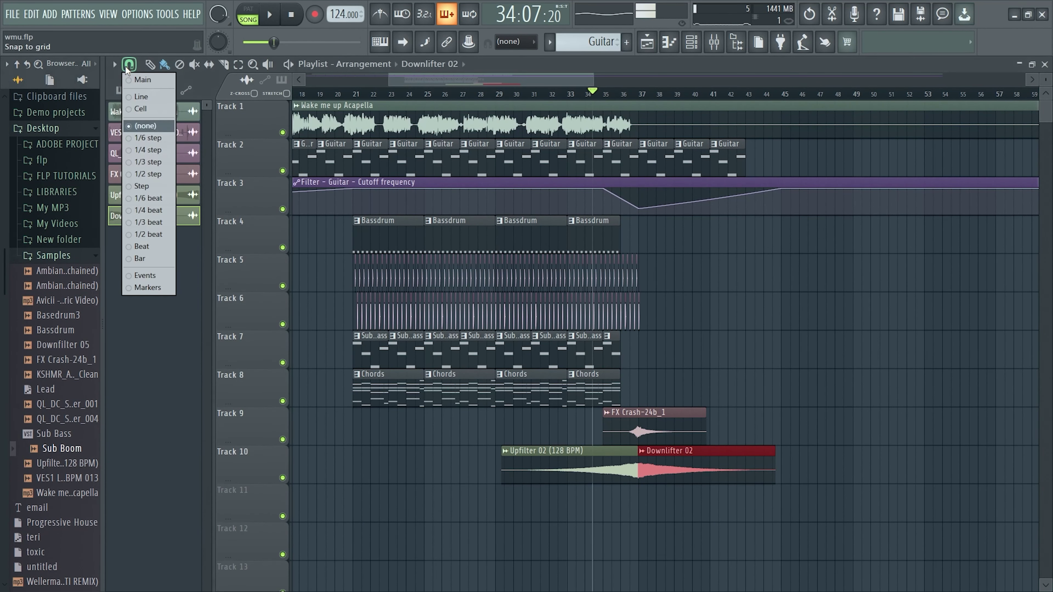
left_click(143, 98)
left_click_drag(48, 456, 640, 507)
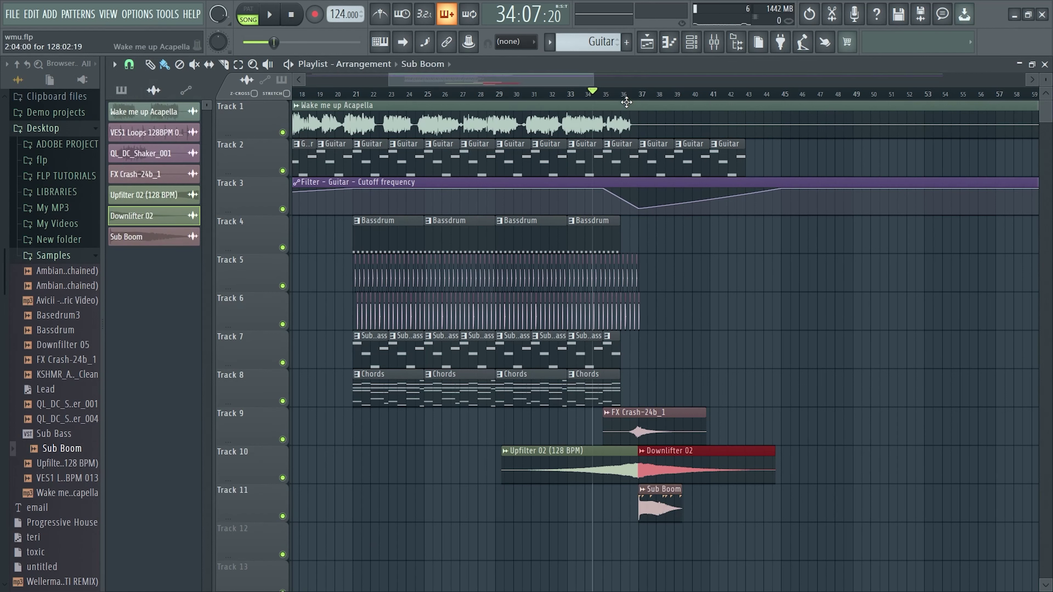
Play the song from around bar 36 to hear the impact, and set the Sub Boom channel volume to 60%
left_click(628, 93)
key("space")
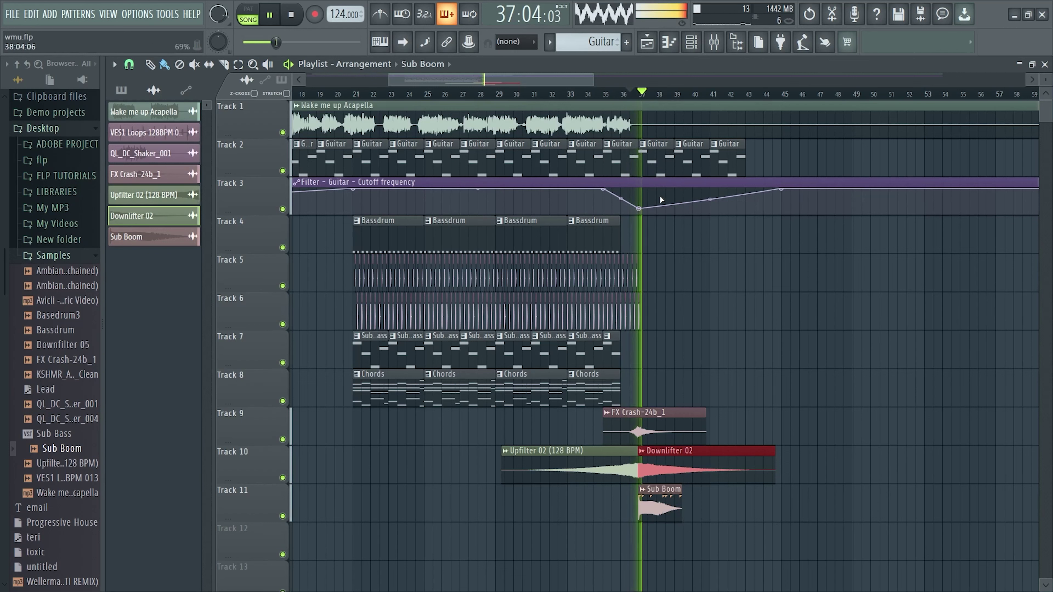
key("space")
double_click(653, 512)
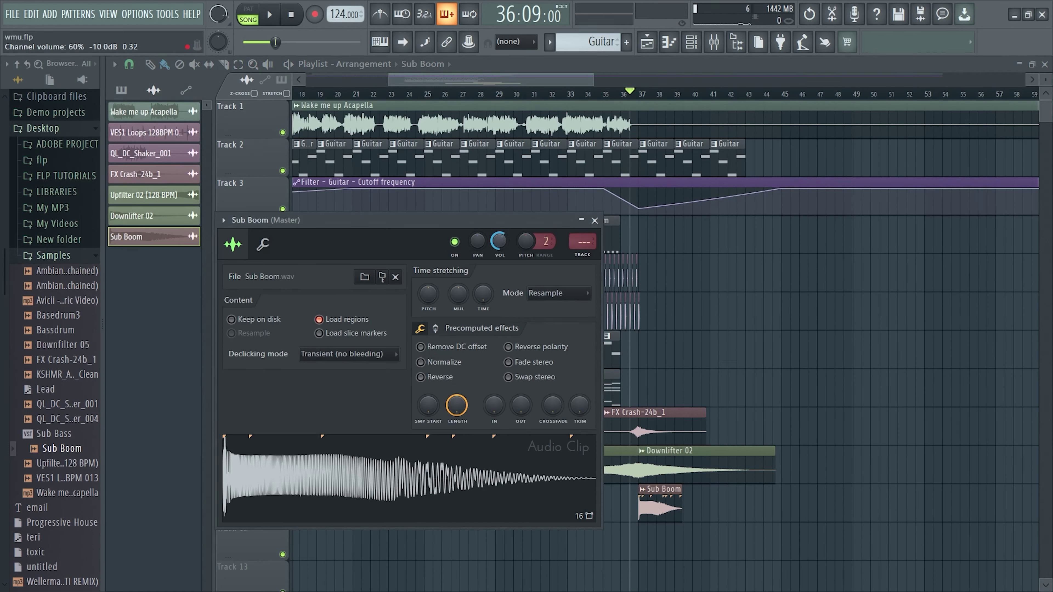
left_click(594, 220)
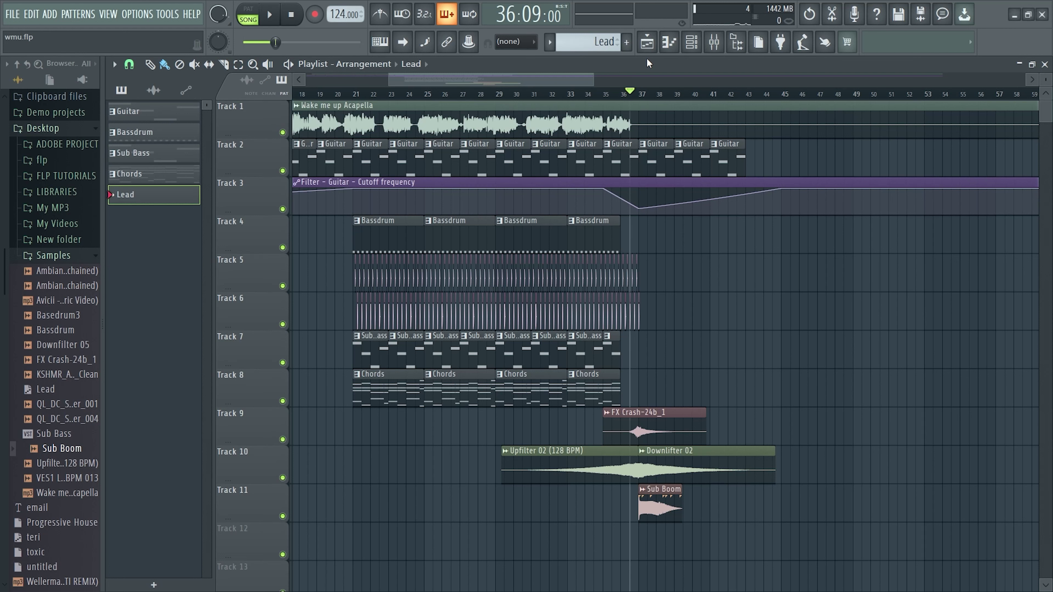
Add an AGVC guitar channel for the Lead pattern and load its preset The Great Wall
left_click(690, 42)
left_click(513, 364)
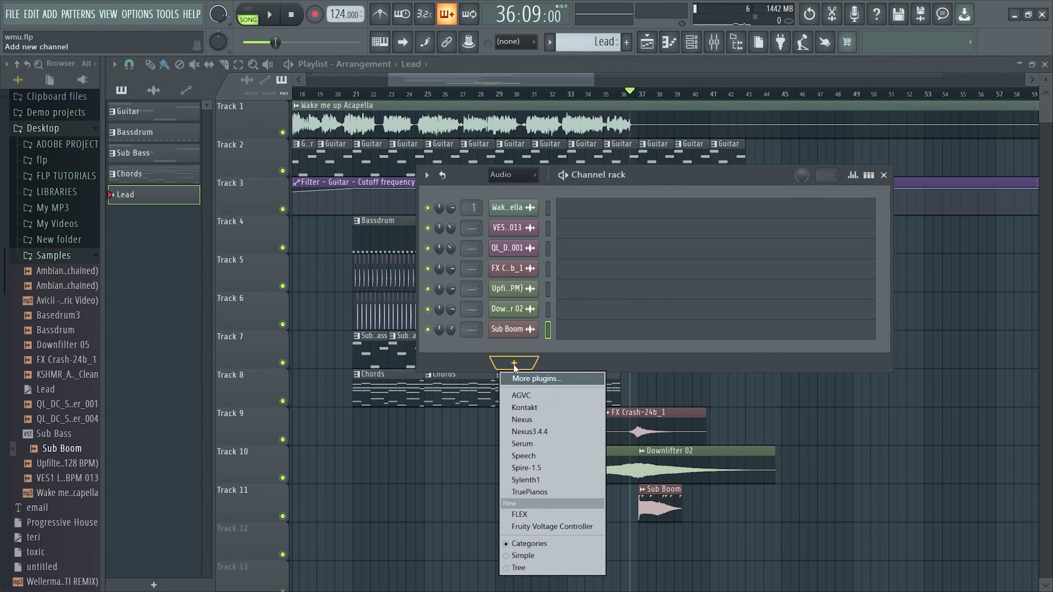
left_click(526, 395)
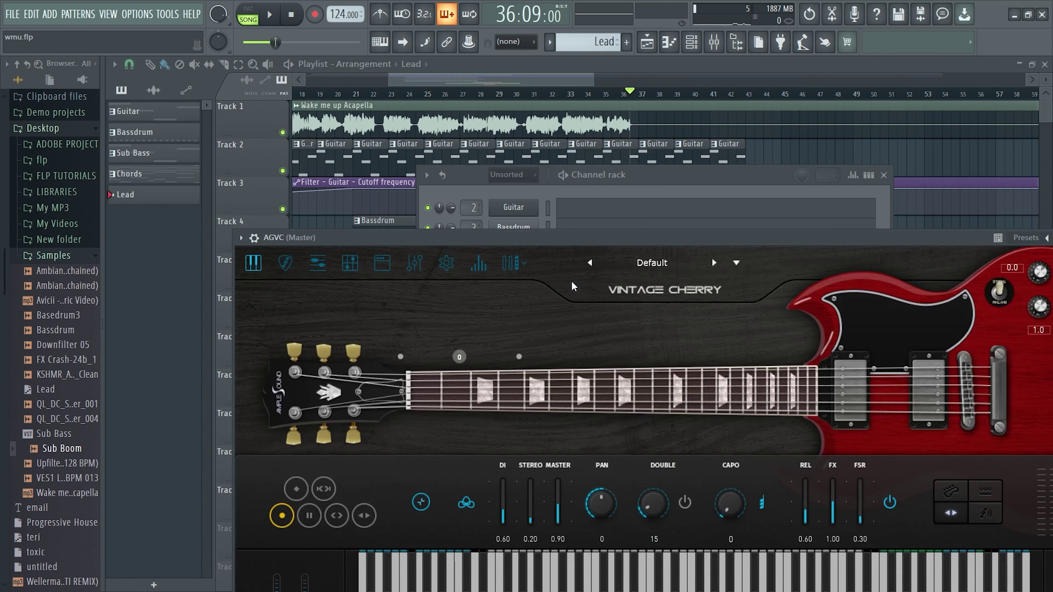
left_click(653, 264)
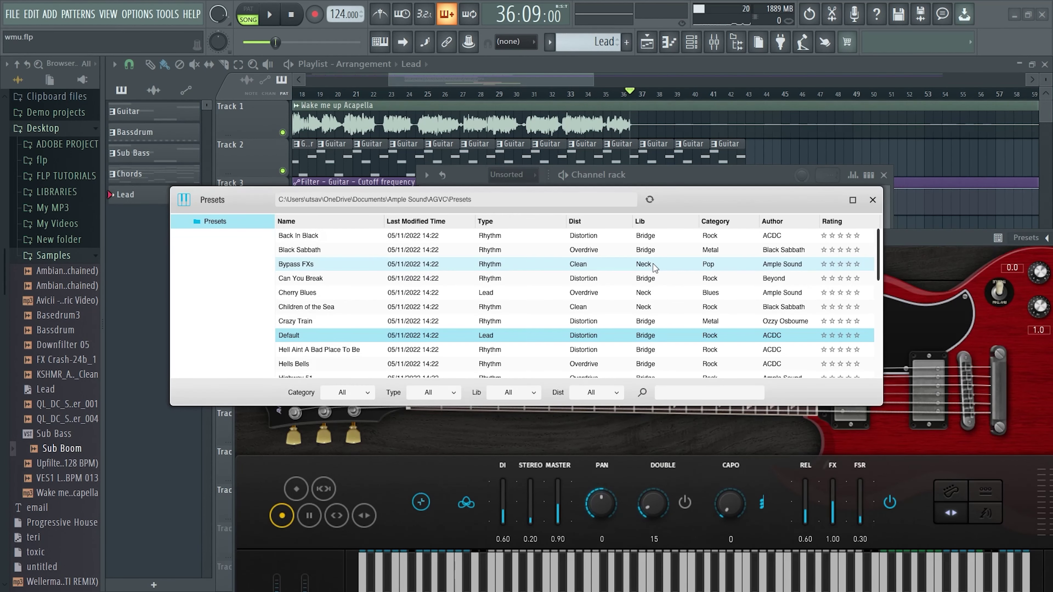
scroll(463, 333, "down", 5)
scroll(373, 341, "down", 3)
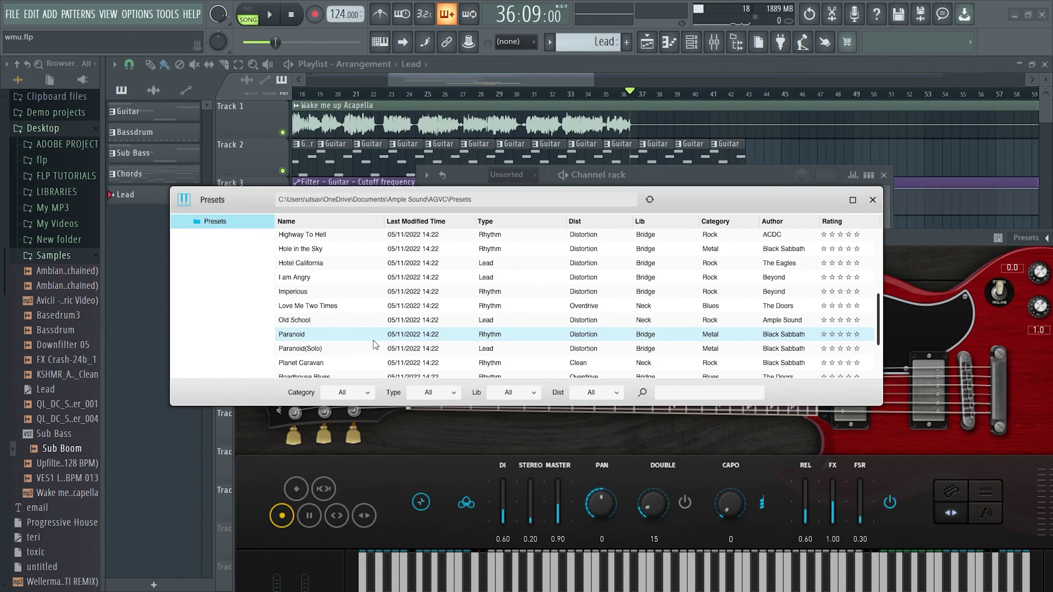
left_click(343, 342)
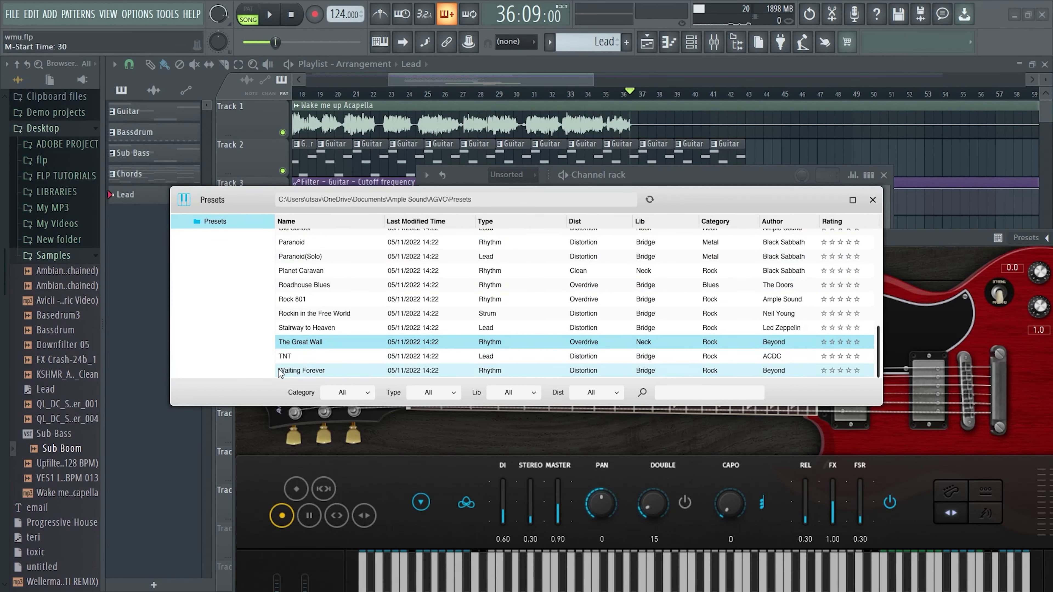
left_click(872, 200)
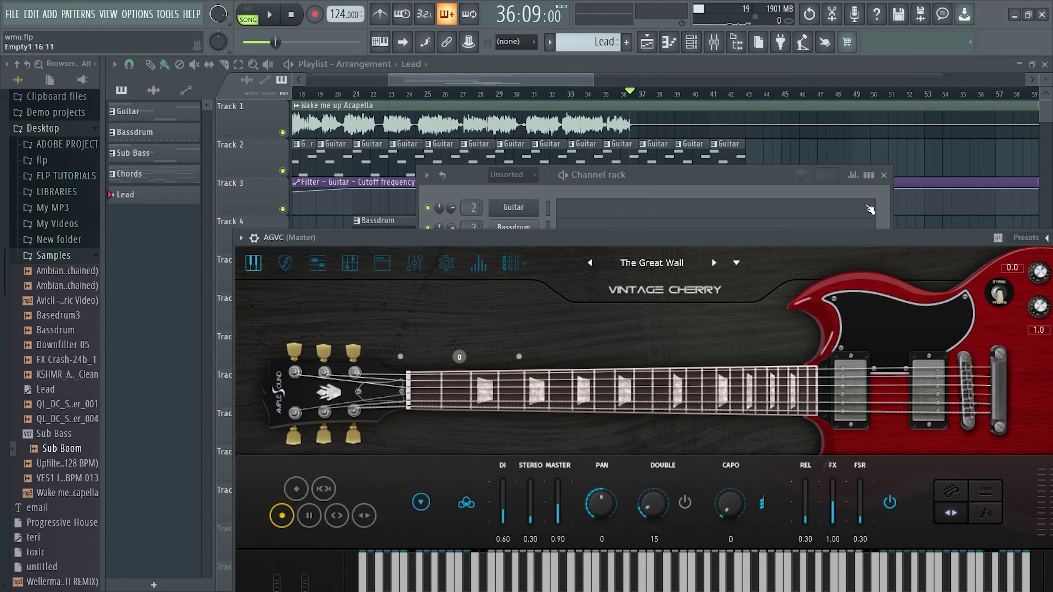
Load the Lead notes from the Samples folder into the AGVC channel, and rename the channel Lead on mixer track 6
left_click(669, 183)
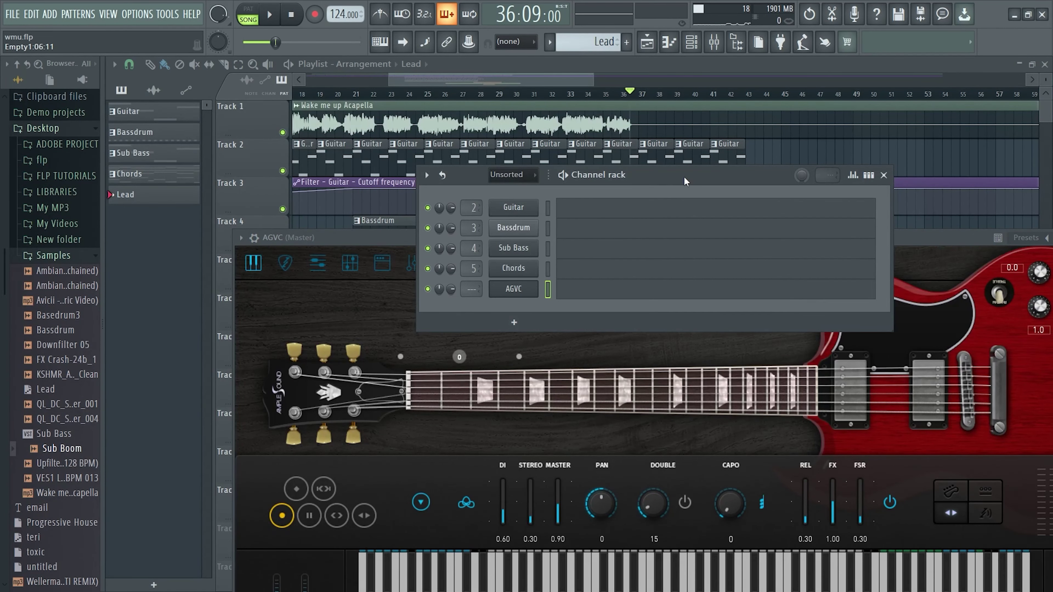
left_click_drag(62, 394, 480, 290)
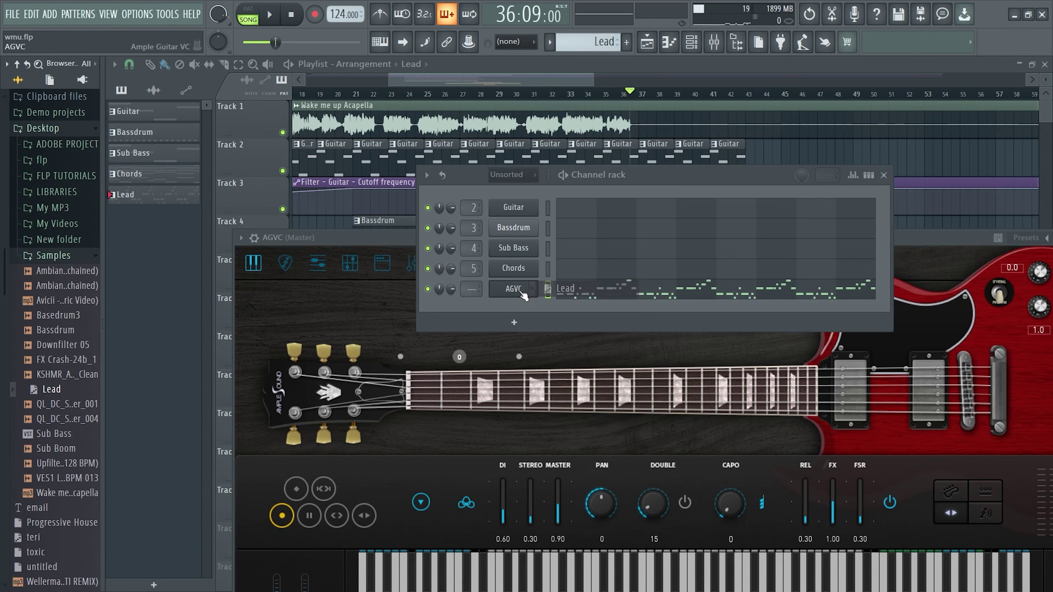
right_click(477, 290)
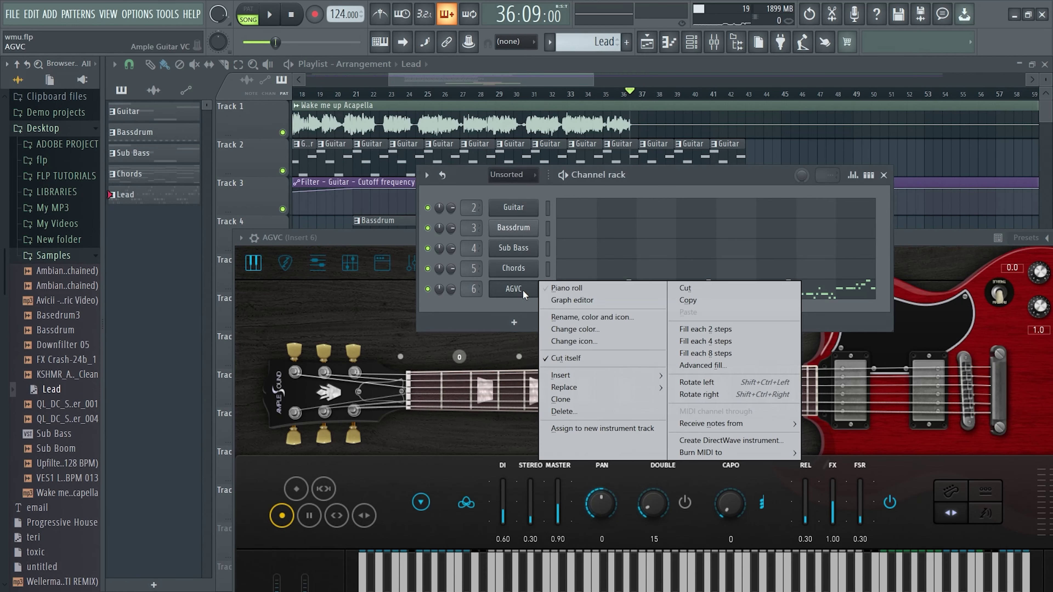
left_click(609, 323)
type("Lead")
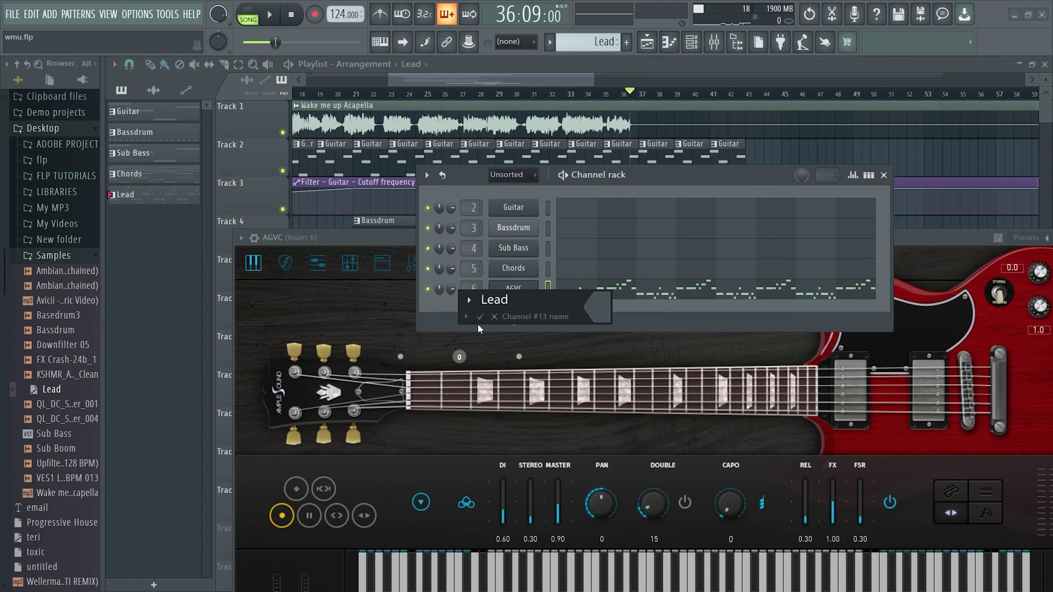
key("Return")
Clone the Lead channel and paste the Lead notes into the copy
right_click(530, 292)
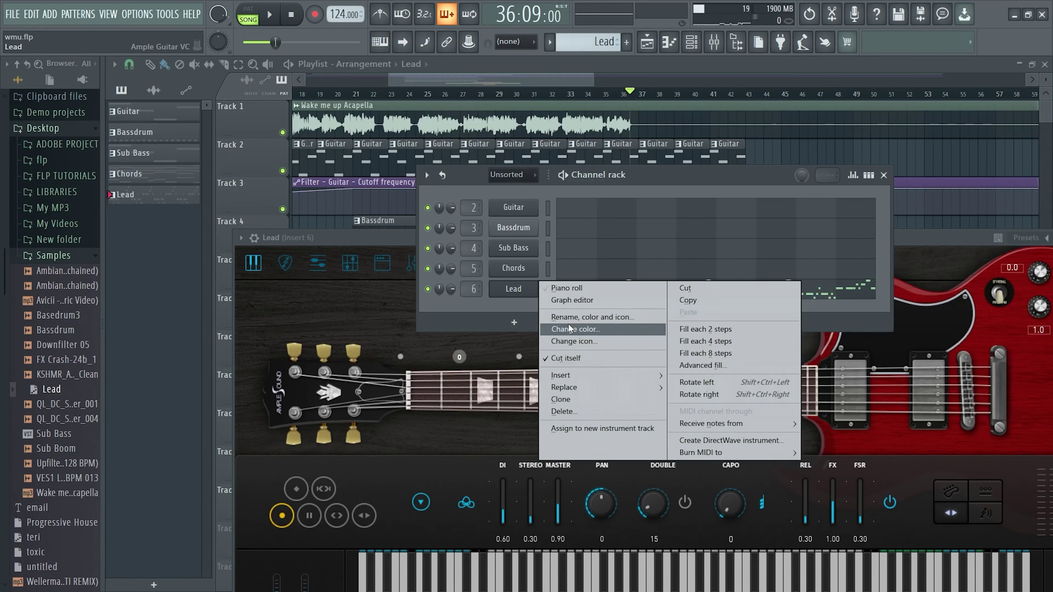
left_click(577, 398)
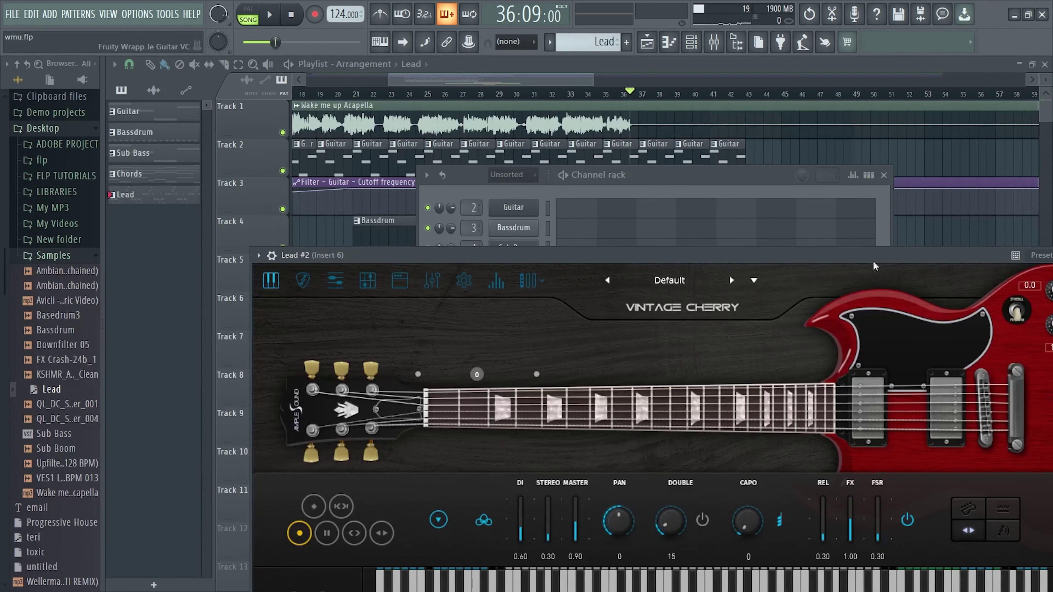
left_click_drag(937, 257, 771, 303)
left_click(936, 302)
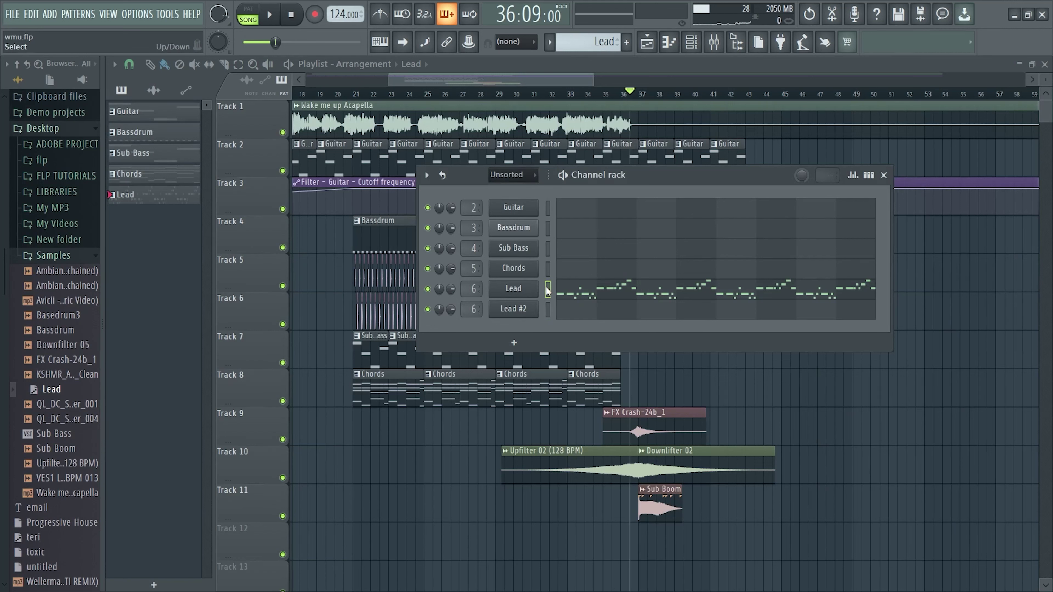
left_click(547, 309)
key("ctrl+v")
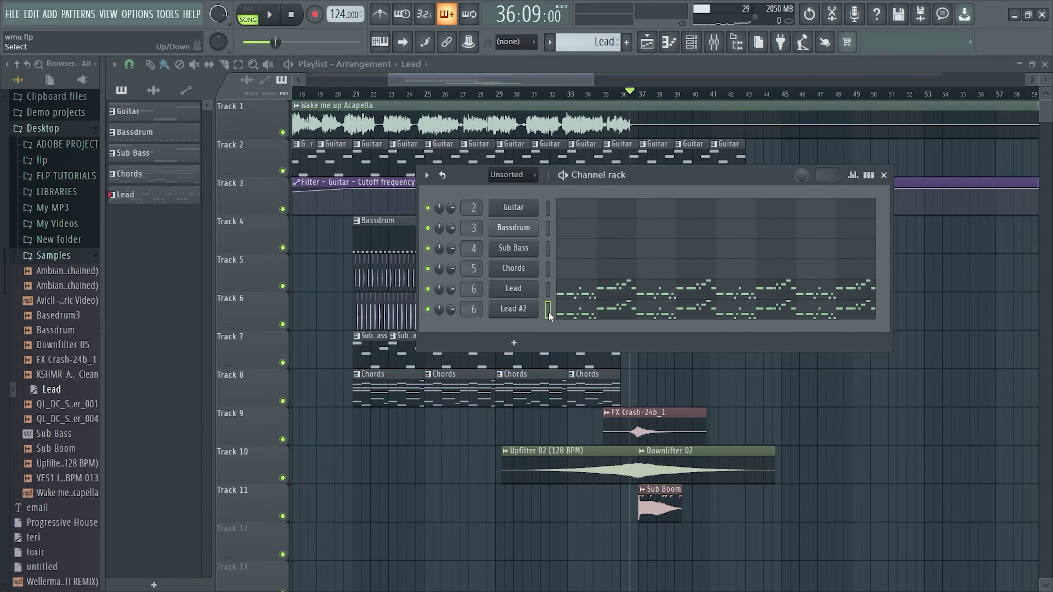
Play the Lead pattern on its own, inspect the Lead channel's guitar plugin, and stop playback
key("l")
key("space")
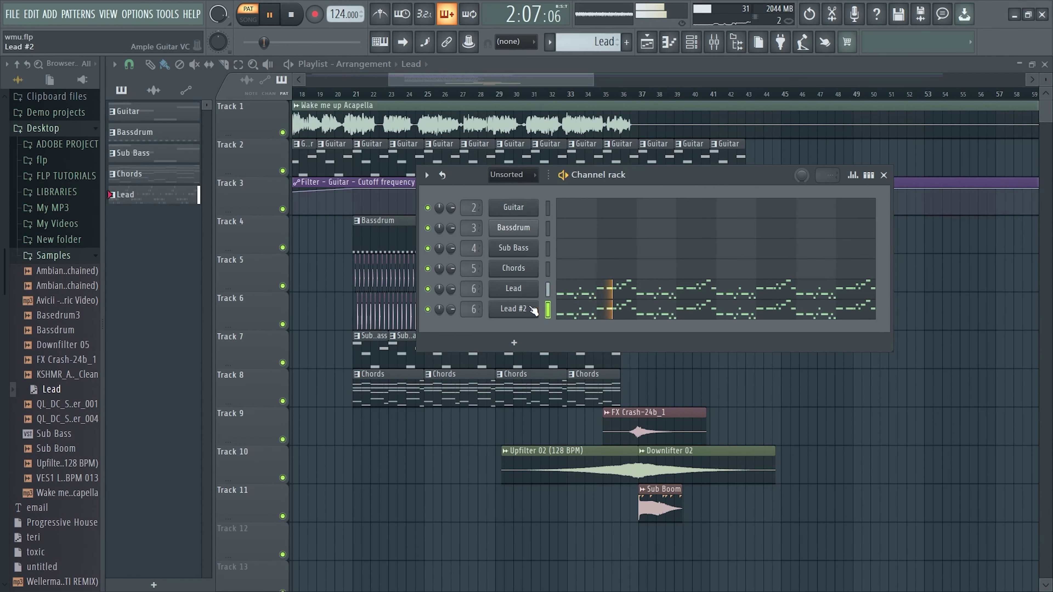
left_click(526, 290)
left_click_drag(904, 242, 790, 214)
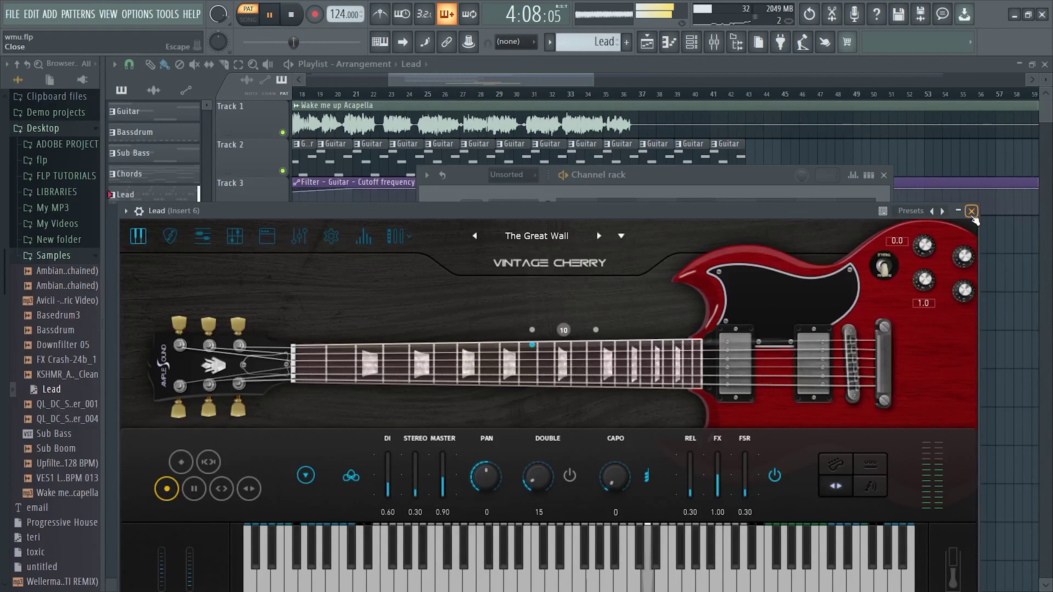
left_click(972, 212)
key("space")
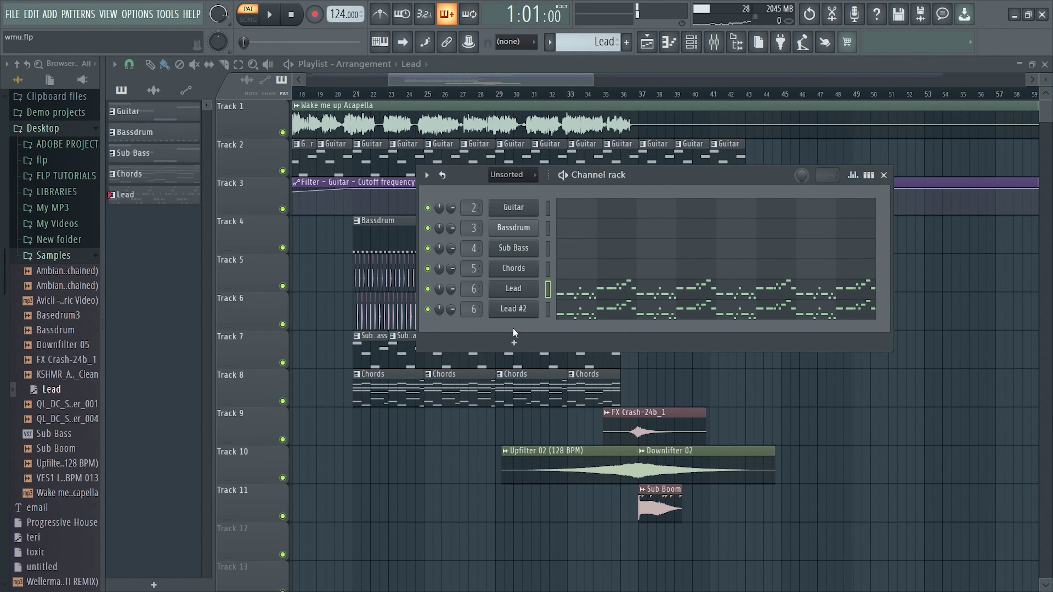
Add a Nexus channel and load the preset PL Mute Guitars 1 from the Plucked category
left_click(514, 343)
left_click(520, 387)
left_click(301, 252)
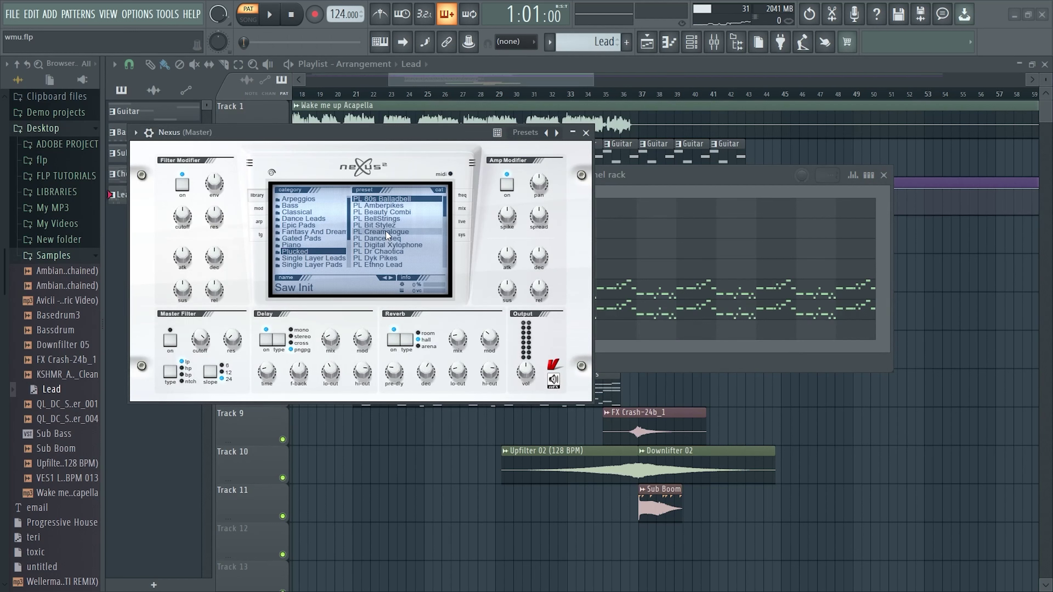
left_click_drag(442, 208, 444, 241)
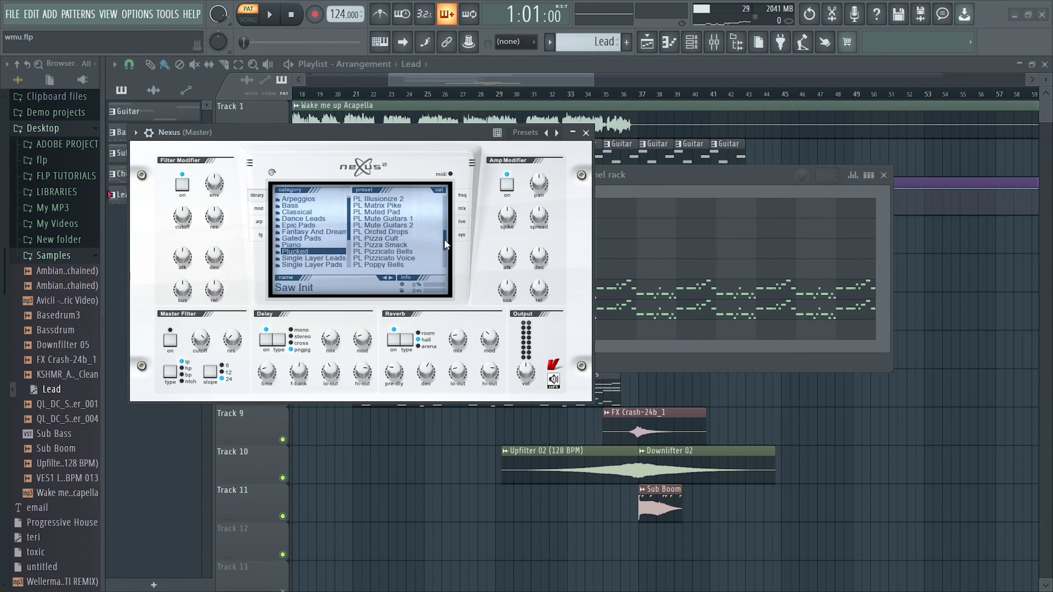
left_click(410, 220)
left_click(585, 133)
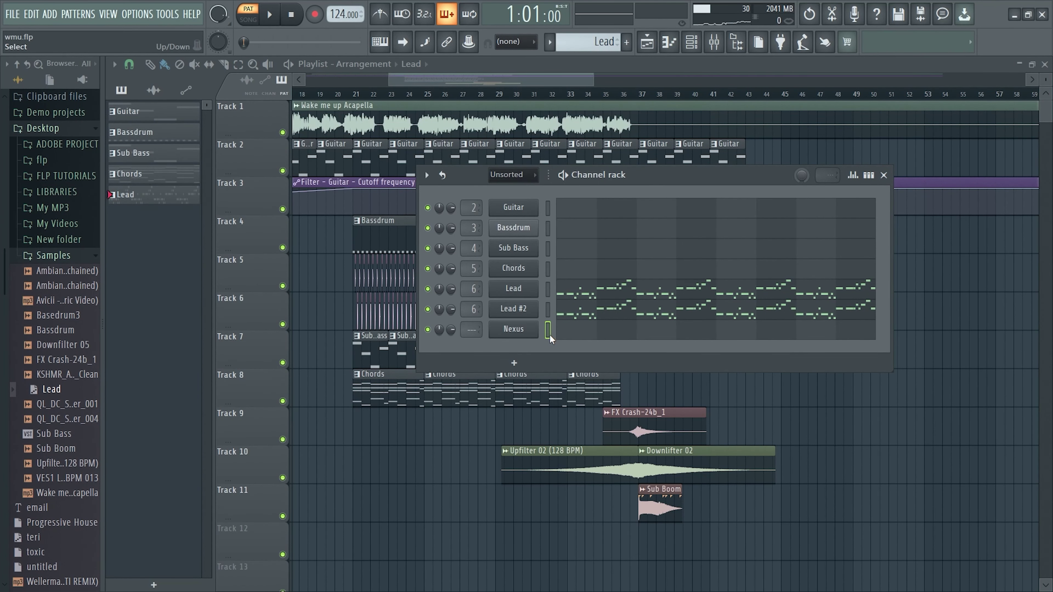
Mute both guitar lead channels, copy their notes into the Nexus channel, and route it to mixer track 7
left_click(428, 309)
left_click(427, 289)
scroll(470, 330, "up", 2)
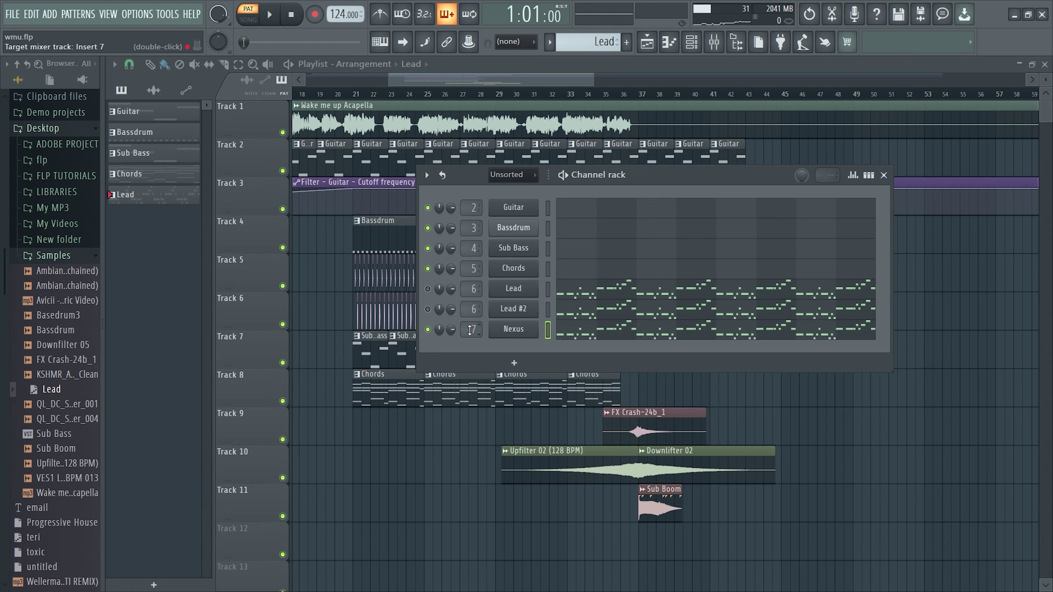
Audition the Nexus part and layer a copy of all its notes one octave higher in the piano roll
key("space")
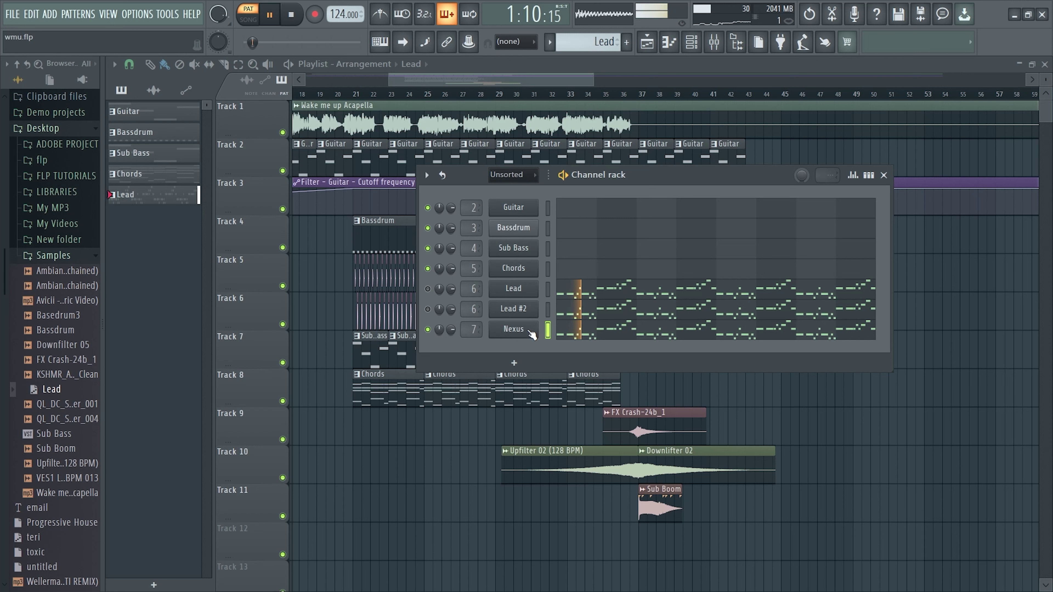
key("space")
left_click(579, 338)
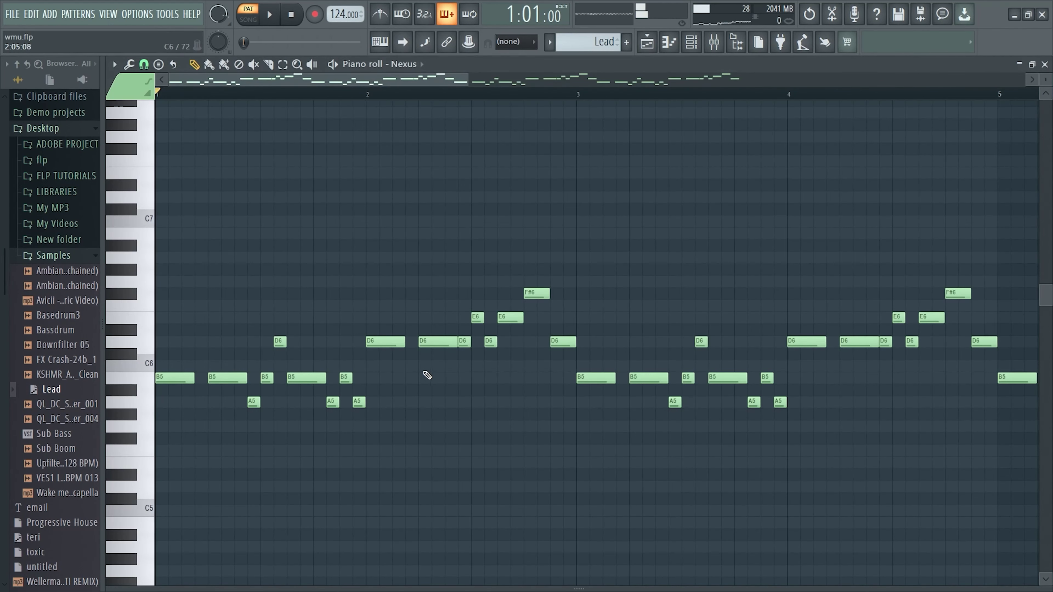
scroll(427, 375, "down", 2)
key("ctrl+a")
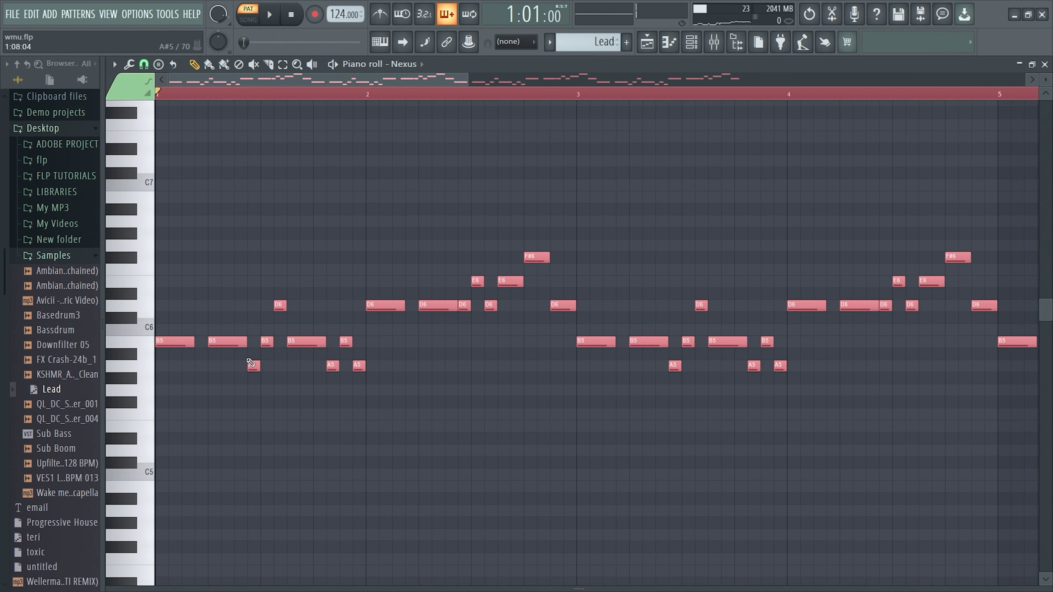
left_click_drag(177, 342, 185, 344)
key("ctrl+Up")
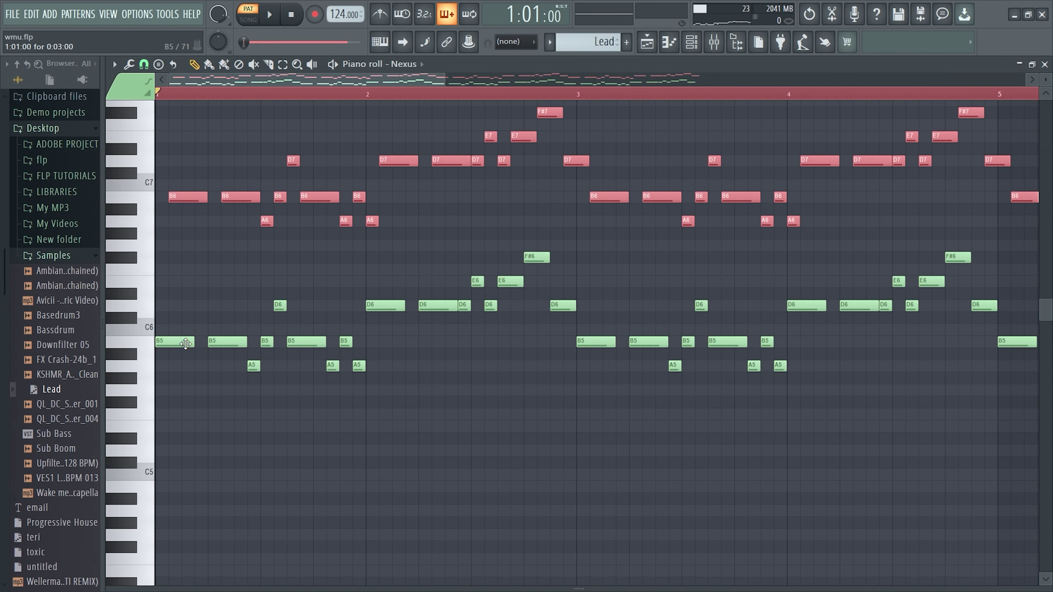
key("ctrl+b")
scroll(289, 355, "up", 1)
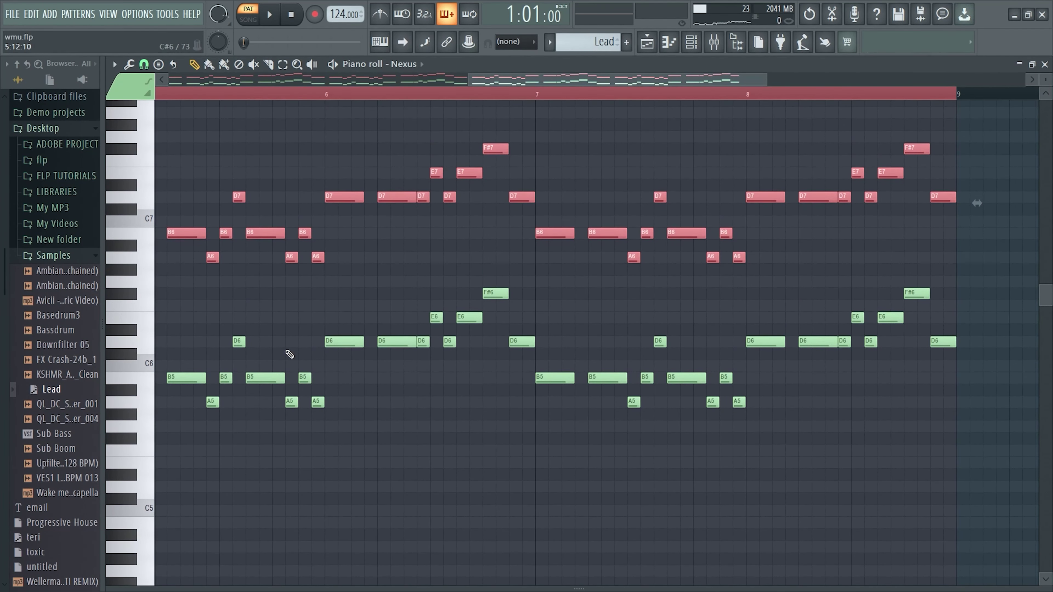
Play the layered Nexus notes and raise the plugin's amp release to about 52
key("space")
key("F7")
key("space")
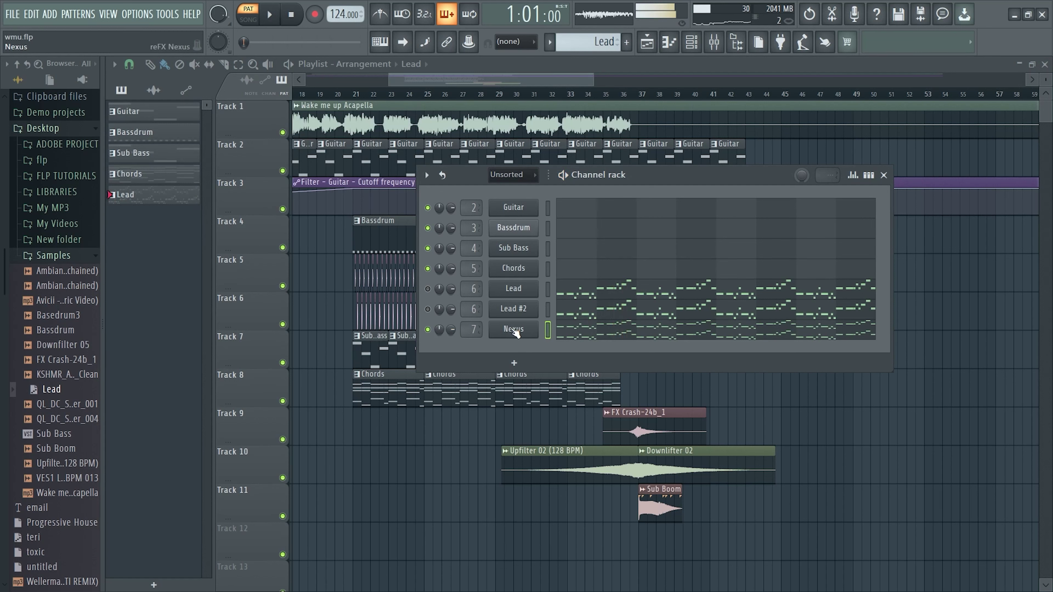
left_click(516, 330)
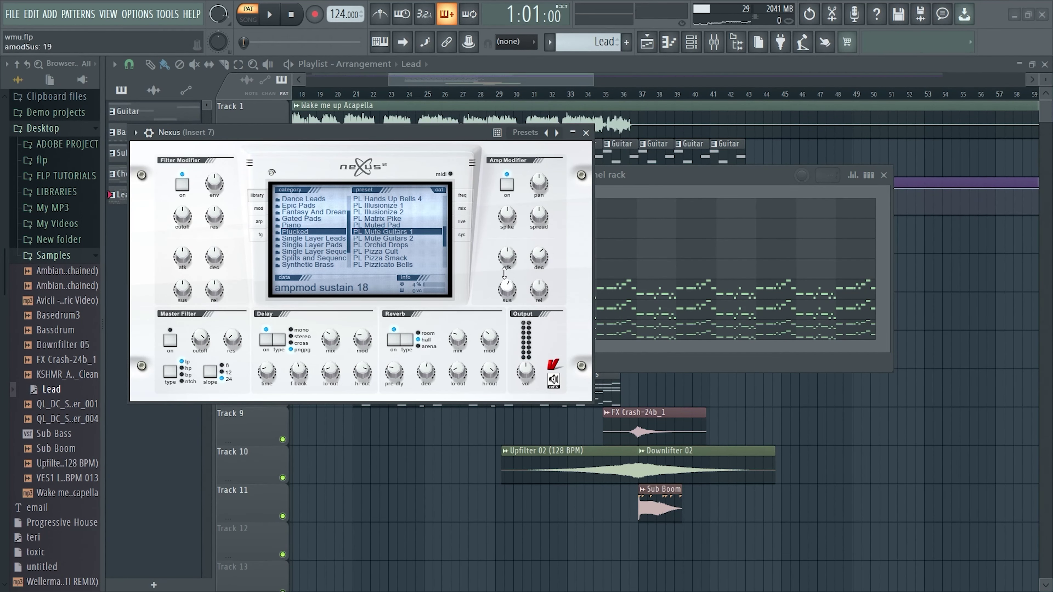
key("space")
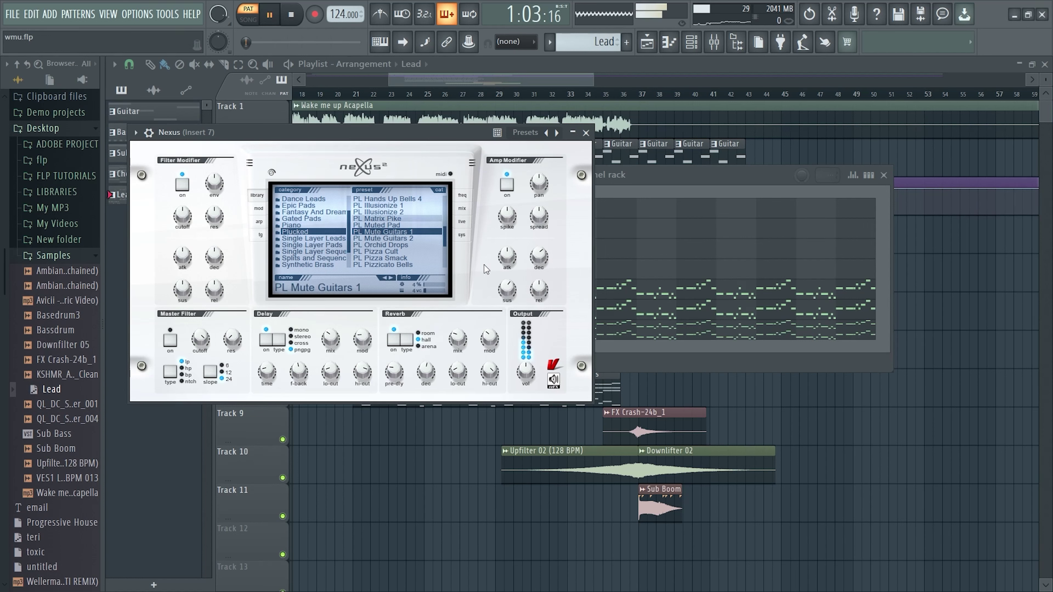
left_click_drag(539, 291, 538, 266)
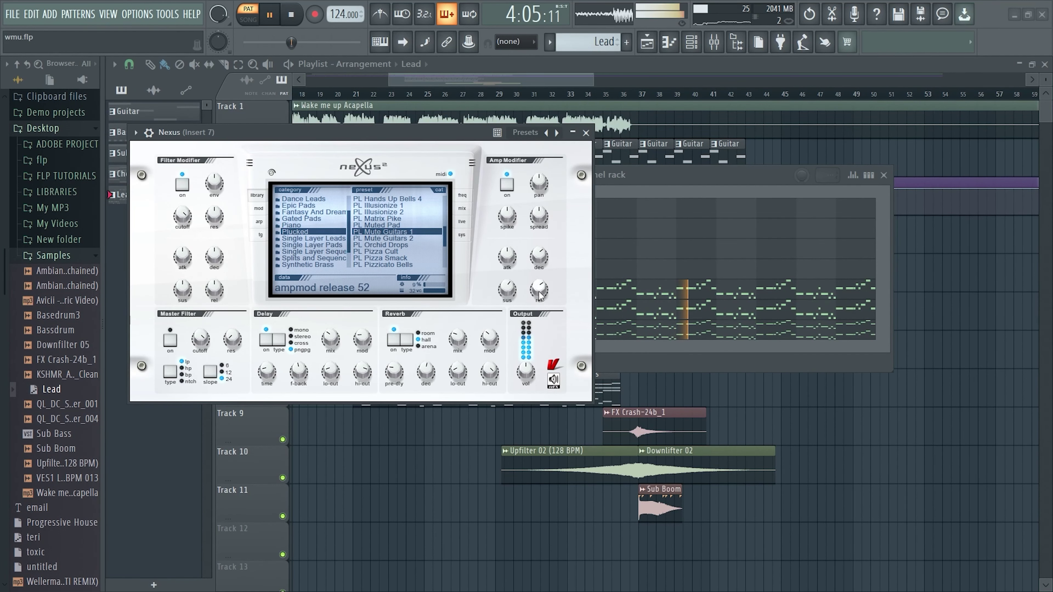
left_click(585, 133)
key("space")
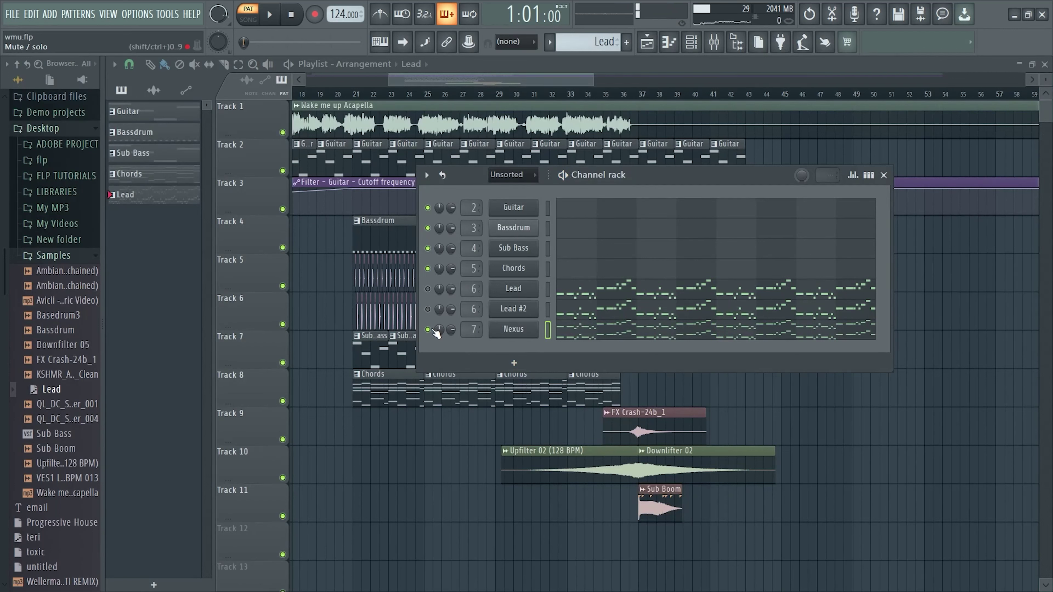
Unmute the Lead and Lead #2 channels and listen to them together with the Nexus channel
left_click(428, 289)
key("space")
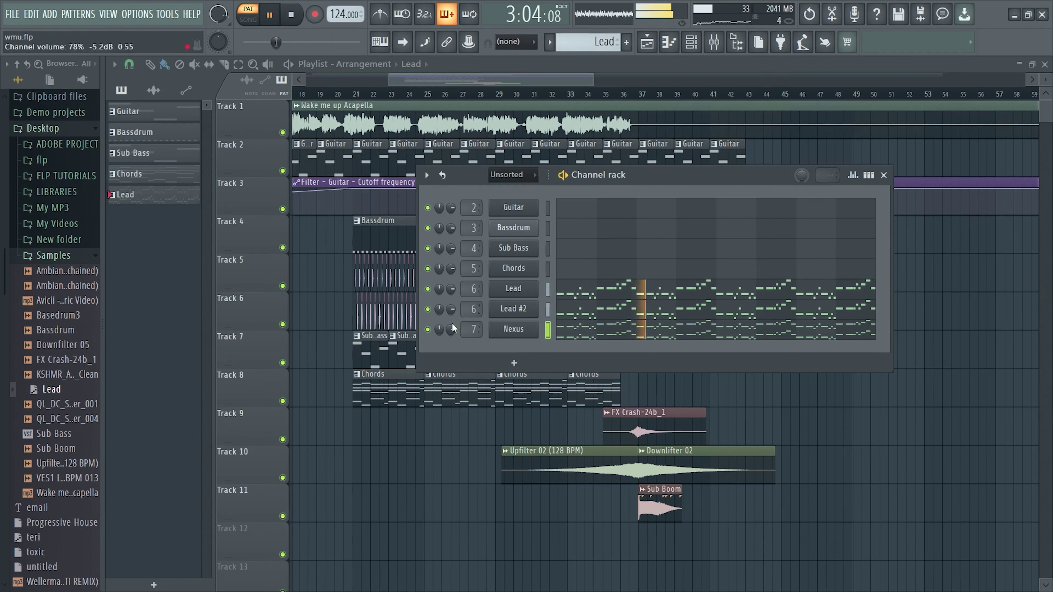
key("space")
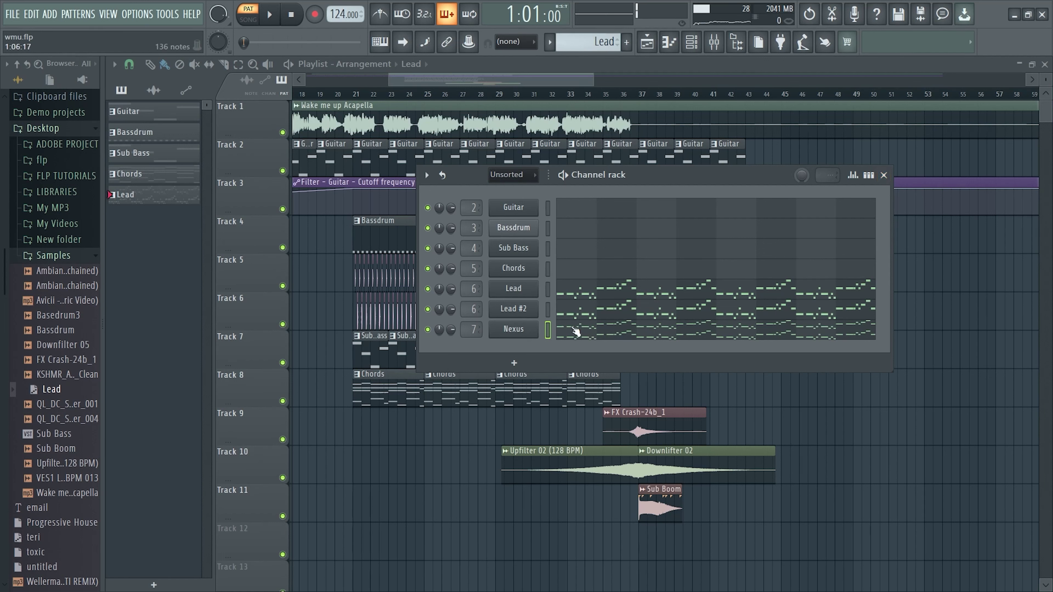
Rename the Nexus channel as Lead 3 and close the channel rack
right_click(522, 328)
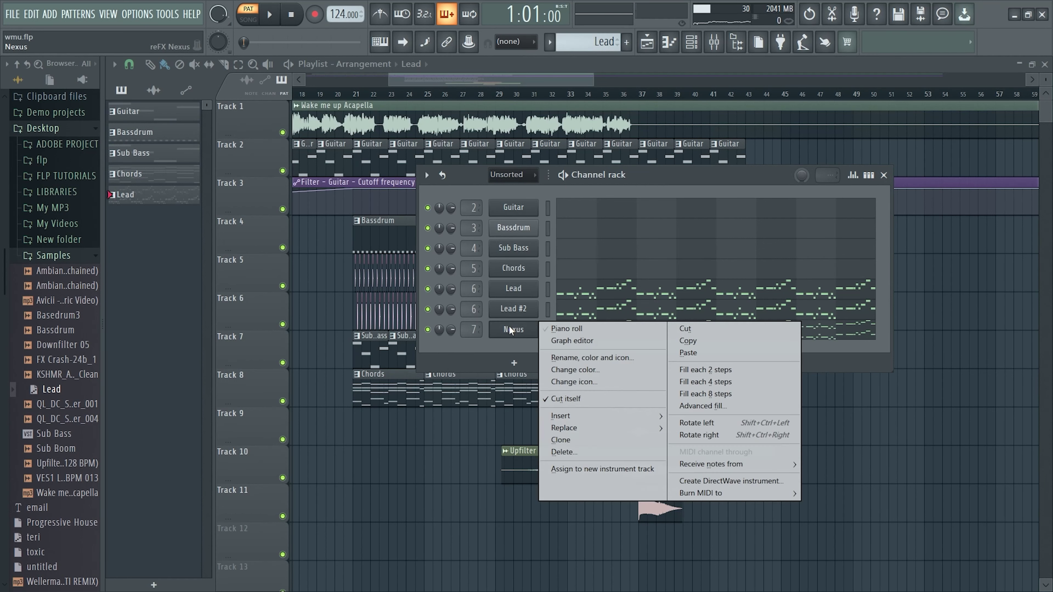
left_click(605, 354)
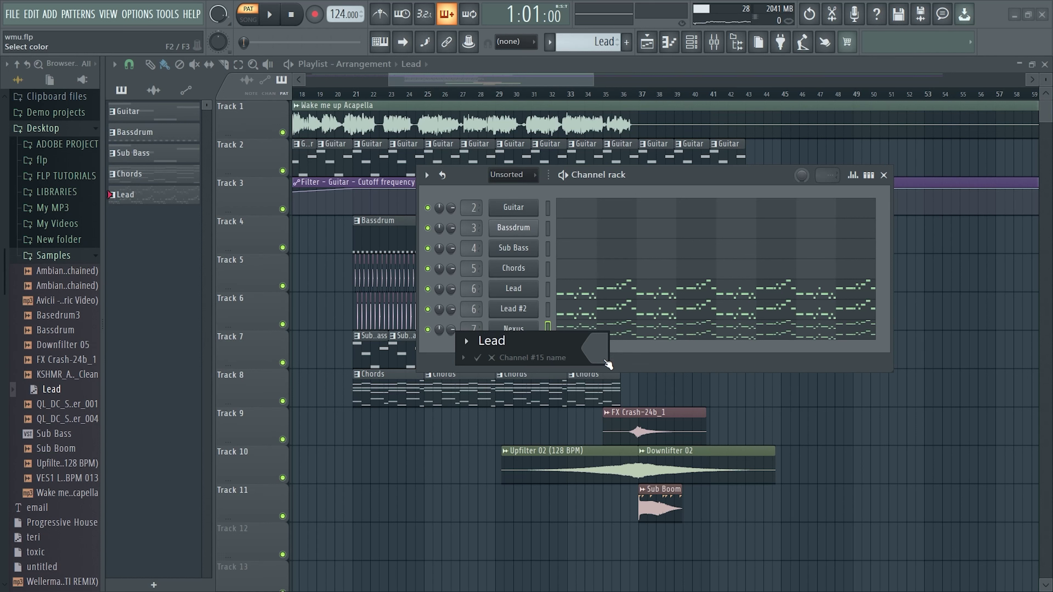
left_click(478, 359)
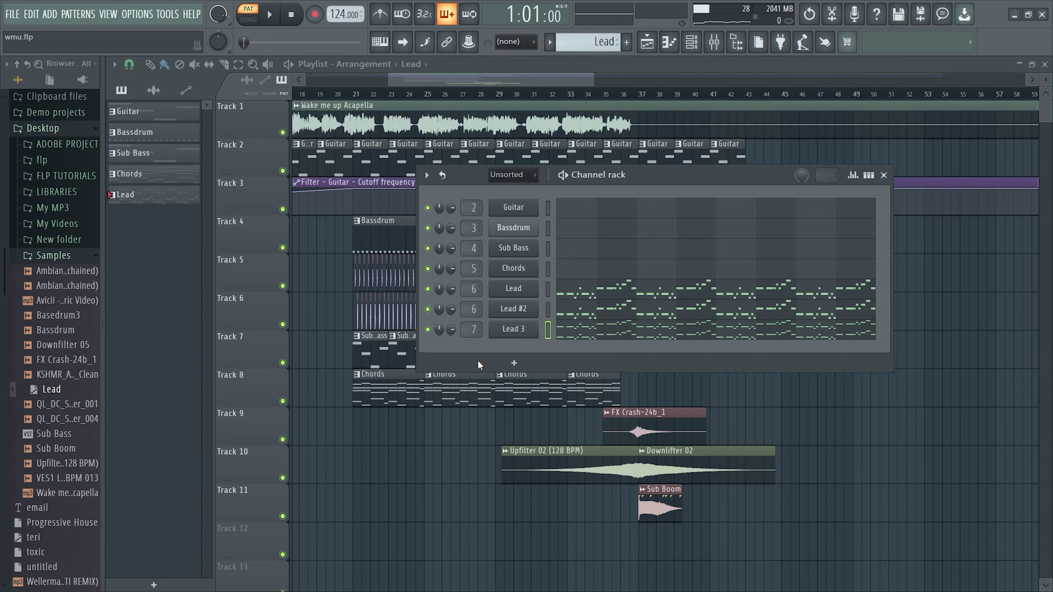
left_click(884, 175)
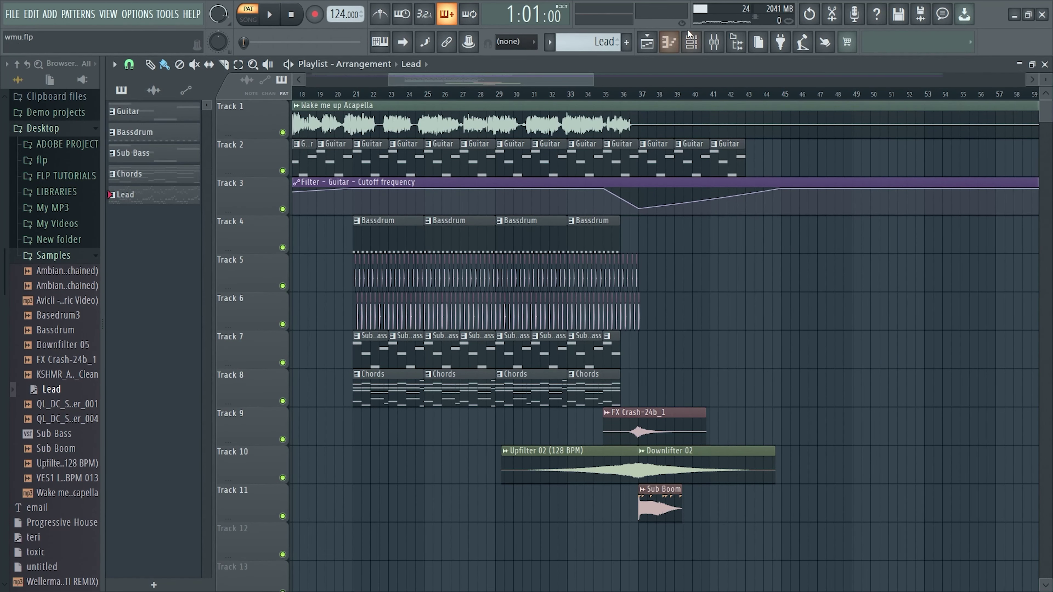
Route the Lead 3 channel to mixer track 6, shared with the other two lead channels
left_click(713, 43)
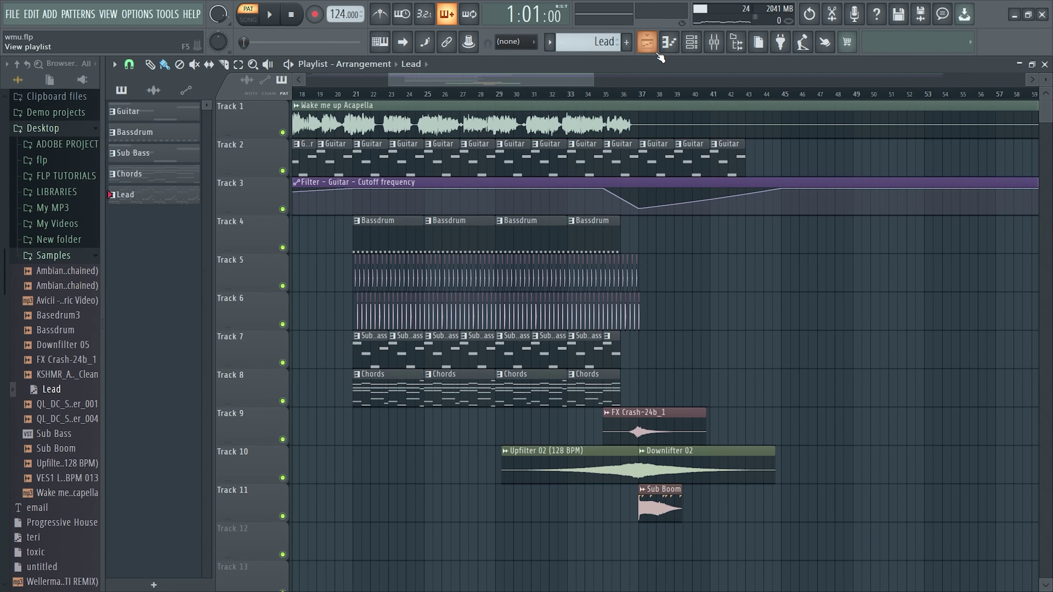
left_click(688, 47)
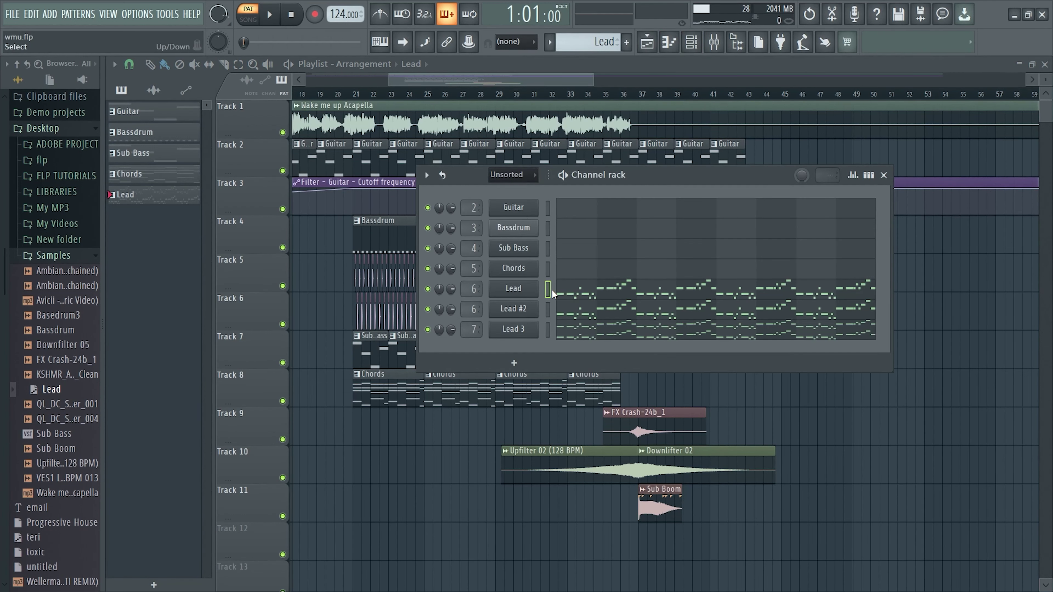
left_click(724, 38)
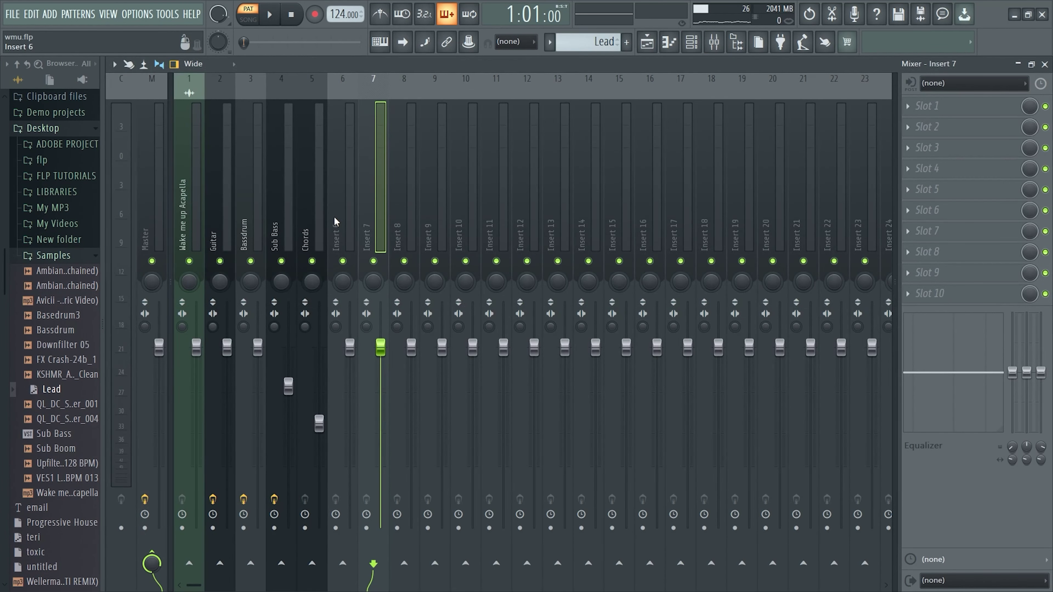
left_click(691, 42)
scroll(472, 331, "up", 1)
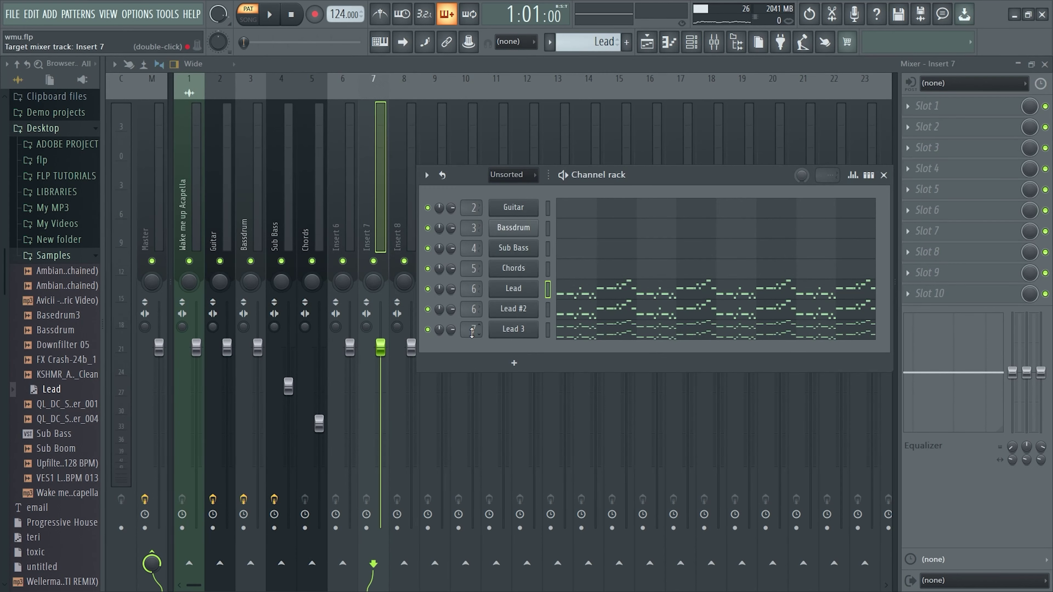
scroll(471, 332, "down", 2)
left_click(700, 42)
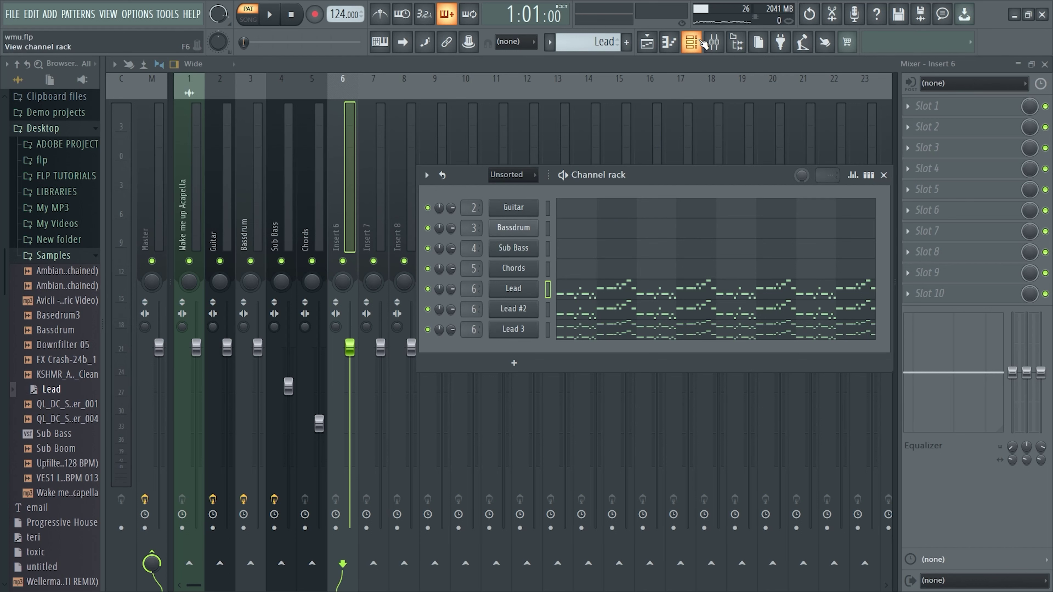
Name mixer track 6 Lead
left_click(699, 43)
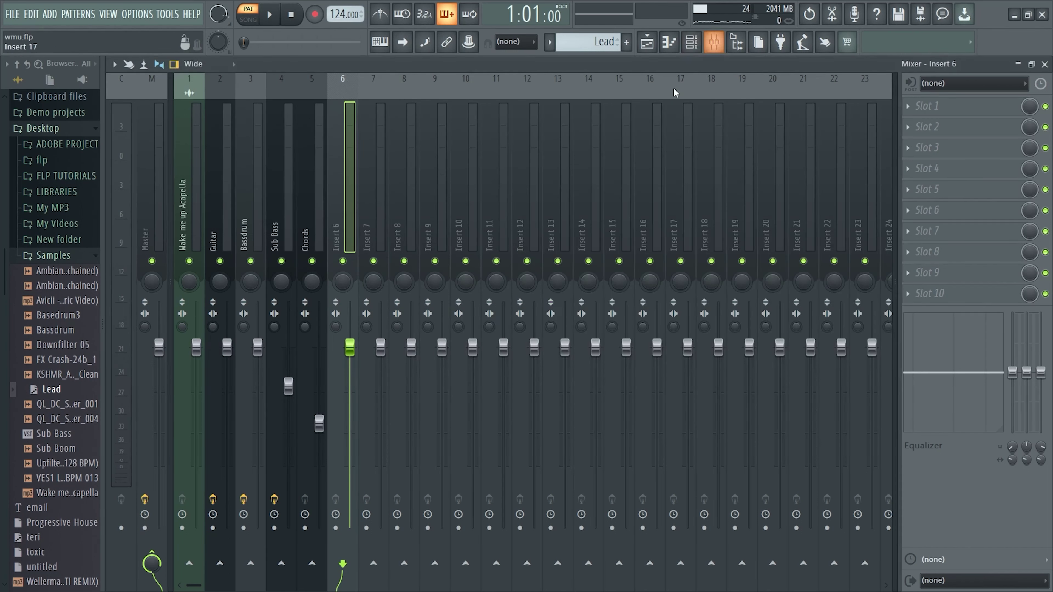
right_click(343, 231)
mouse_move(398, 207)
left_click(539, 207)
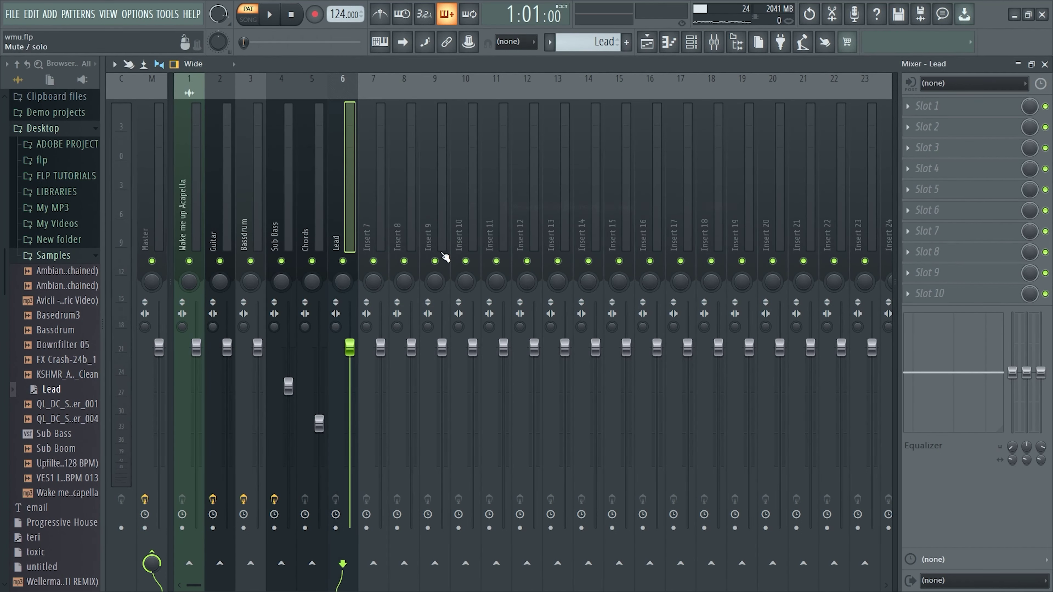
Load Fruity Parametric EQ 2 from the full plugin list into slot 1 of the Lead mixer track
left_click(907, 107)
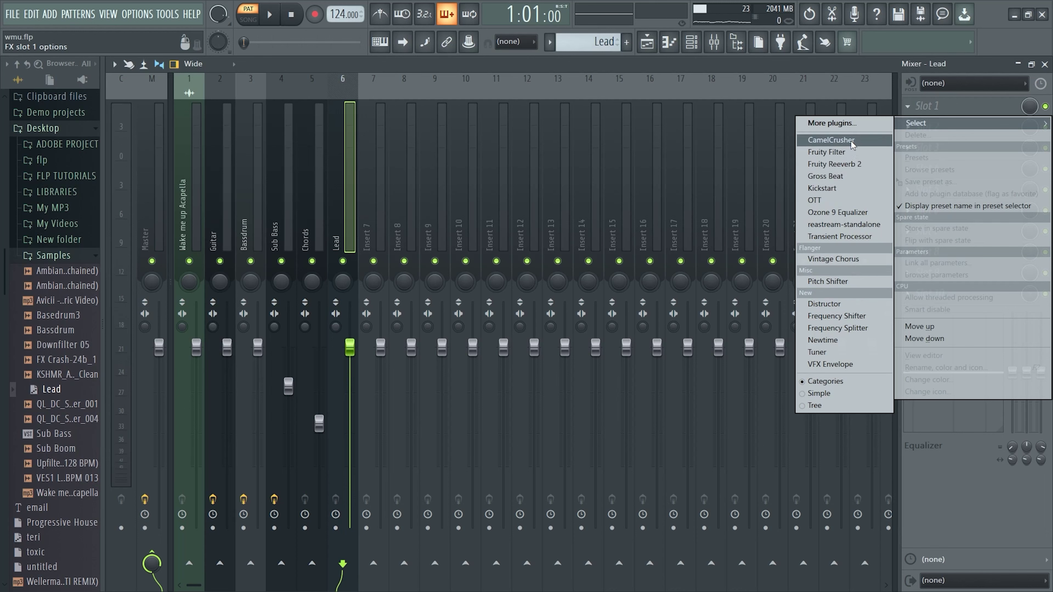
left_click(856, 129)
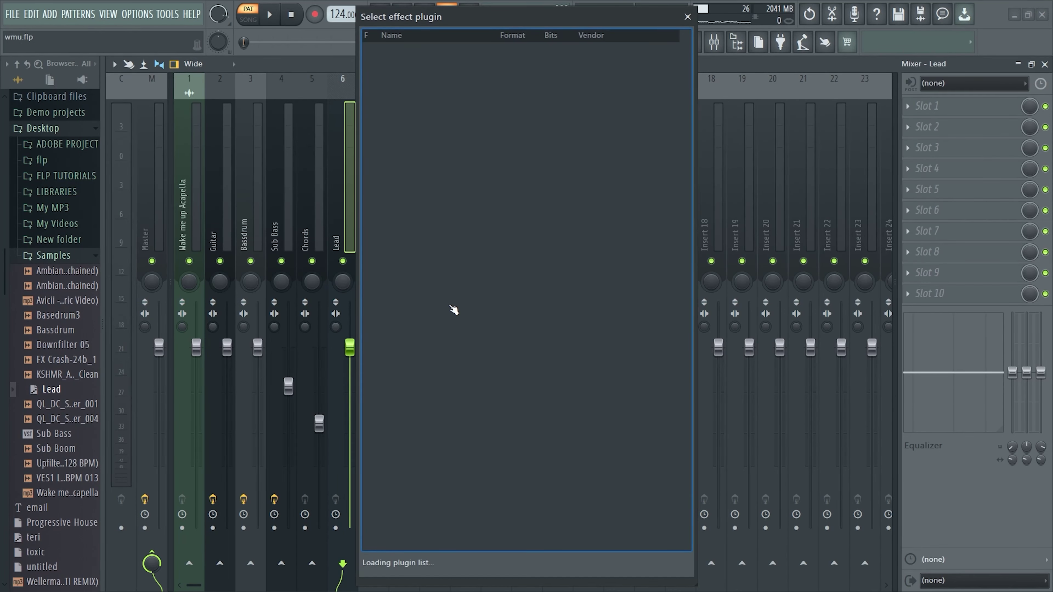
scroll(506, 370, "down", 20)
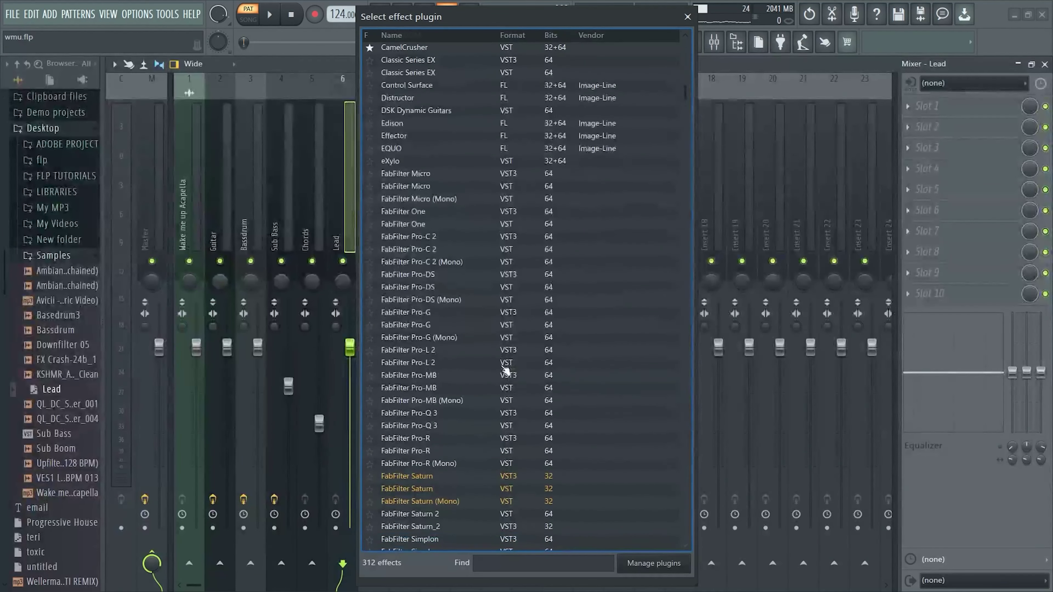
scroll(506, 371, "down", 9)
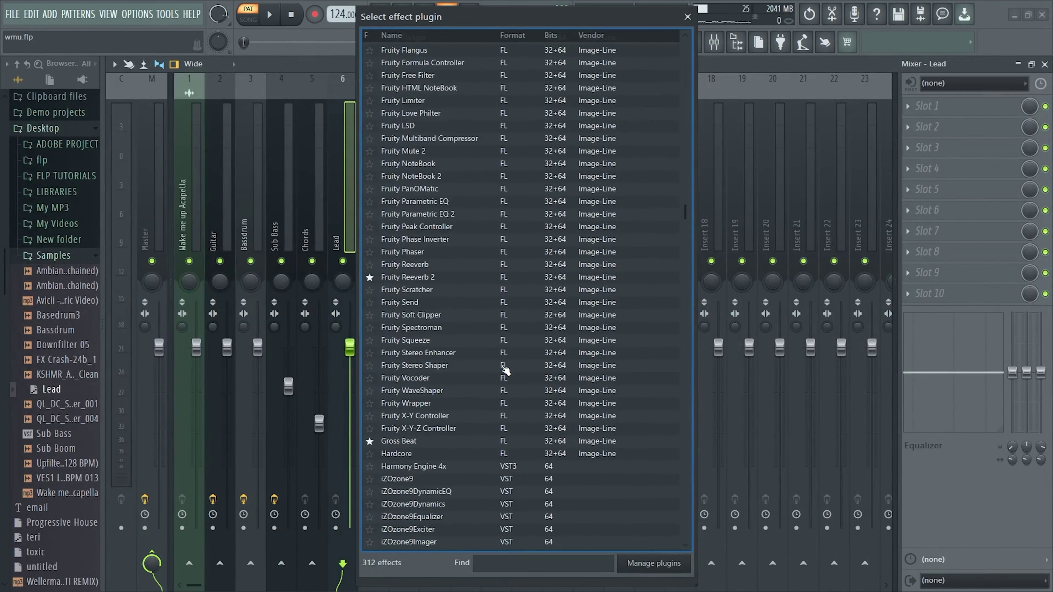
double_click(428, 213)
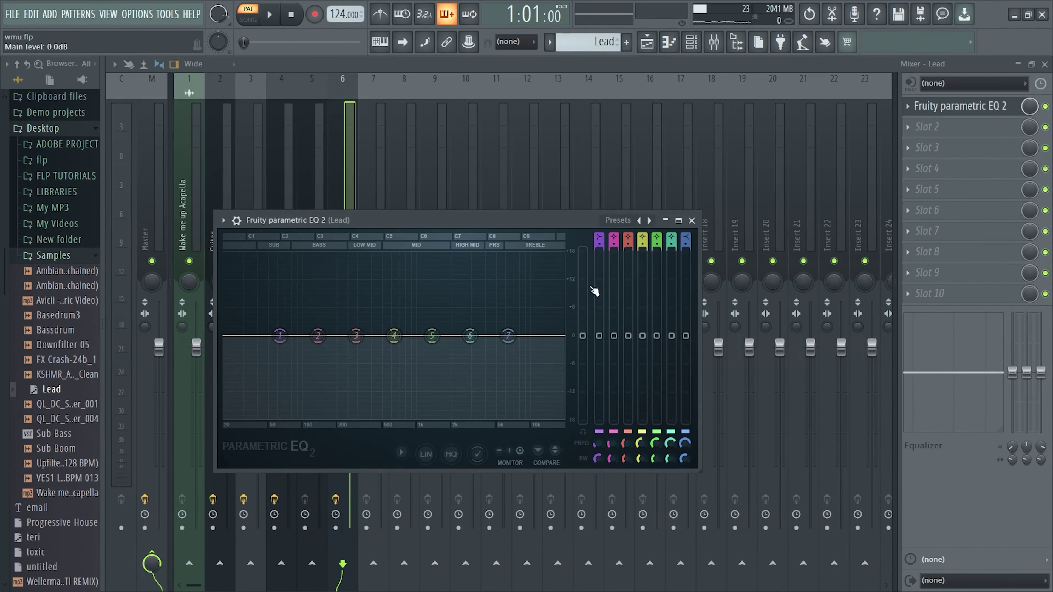
Turn band 1 of the Lead EQ into a steep high-pass filter with its cutoff at about 100 Hz
key("space")
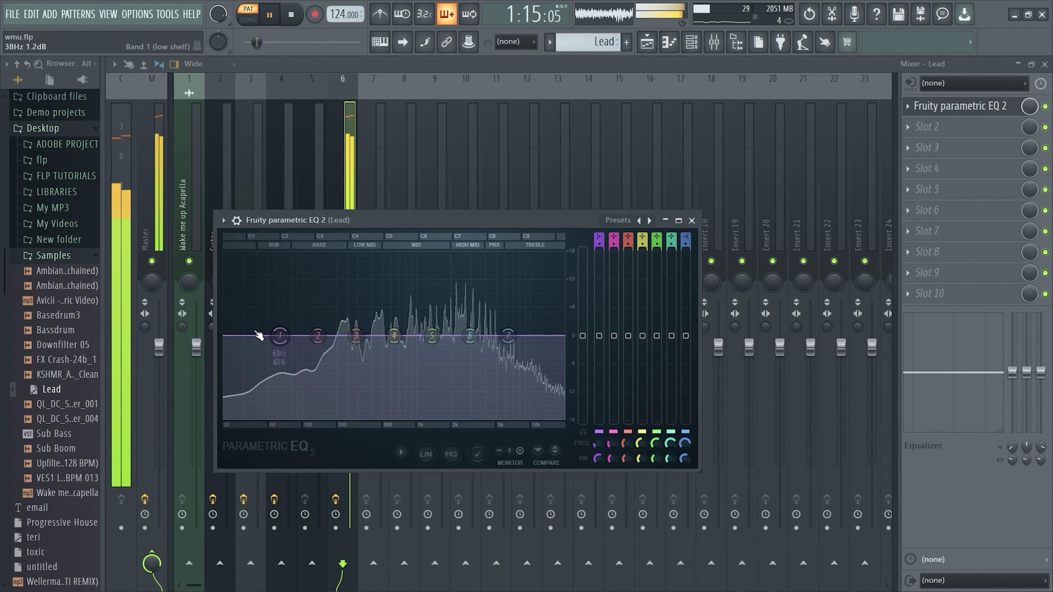
key("space")
right_click(280, 336)
mouse_move(300, 370)
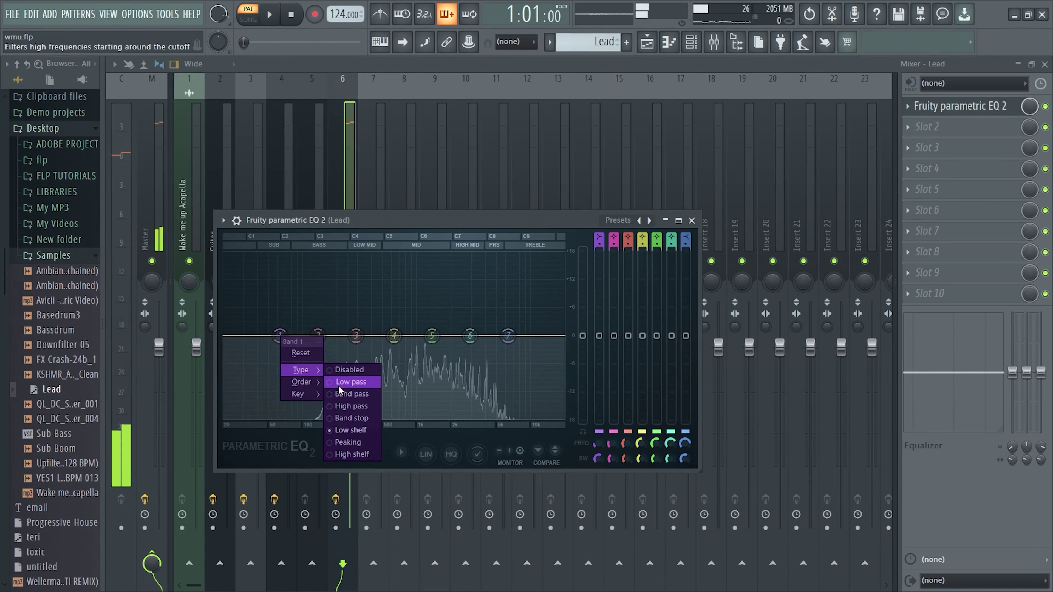
left_click(351, 405)
right_click(279, 335)
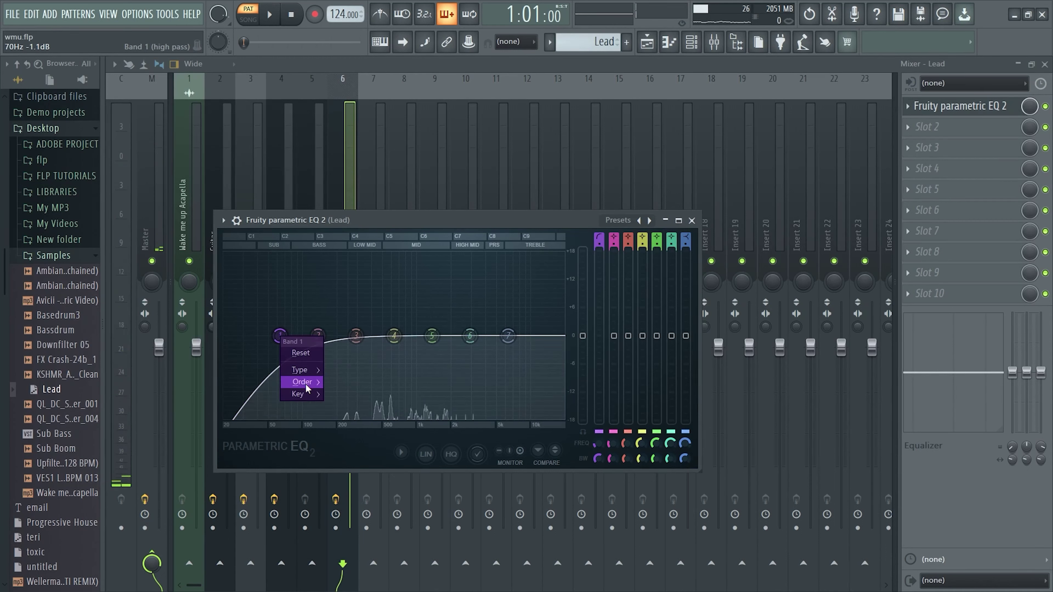
left_click(333, 382)
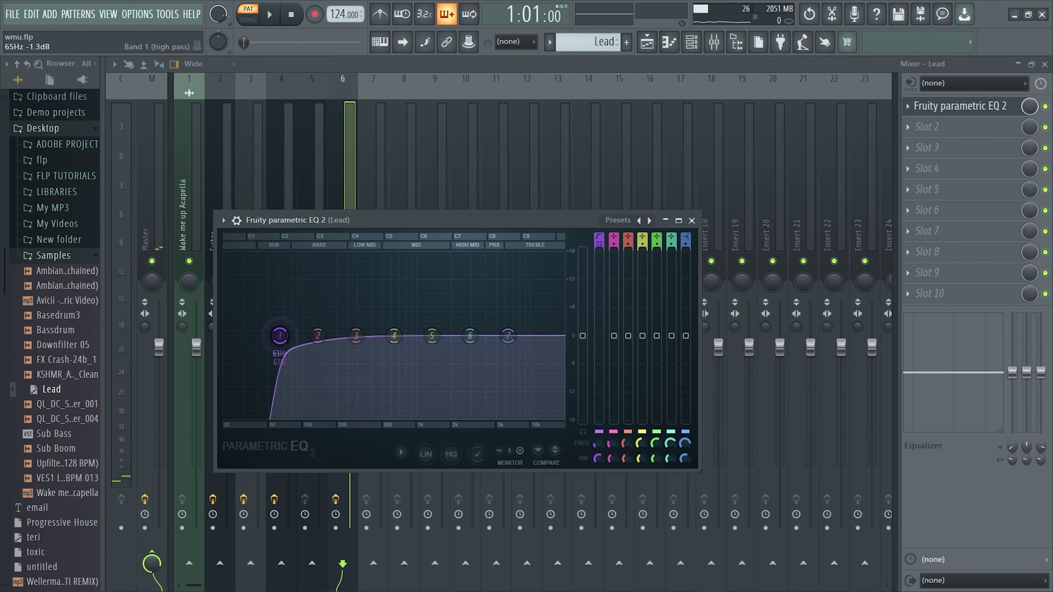
key("space")
left_click_drag(280, 337, 304, 336)
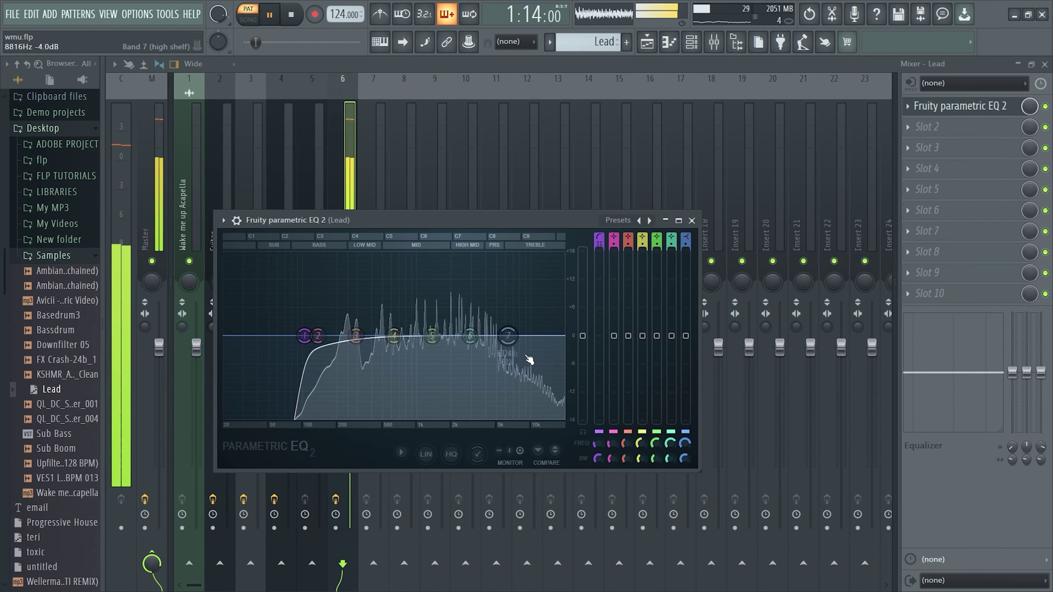
Change band 7 of the Lead EQ to a low-pass filter
right_click(508, 336)
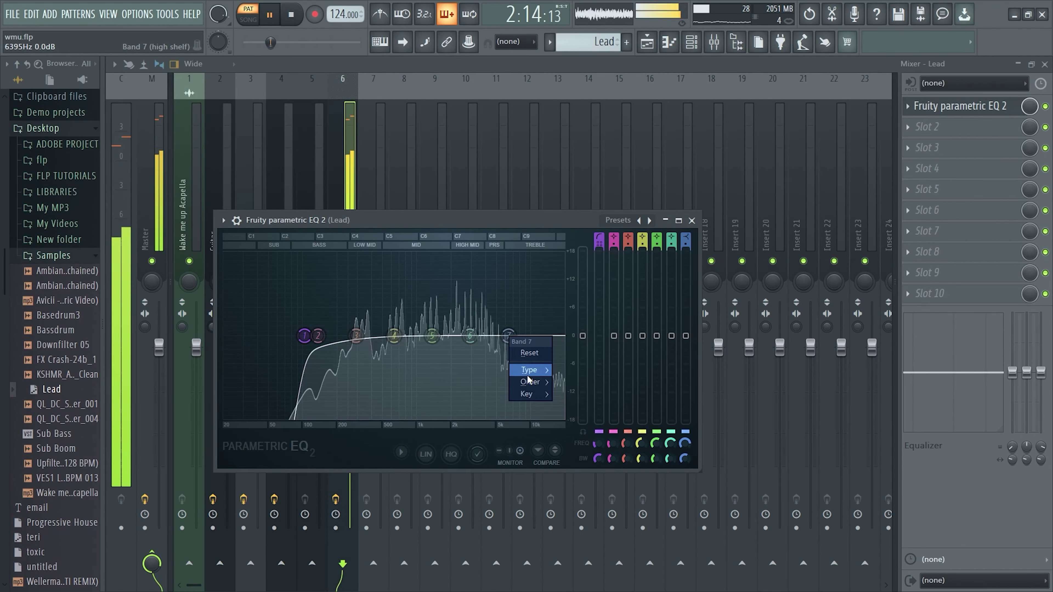
mouse_move(539, 370)
left_click(579, 382)
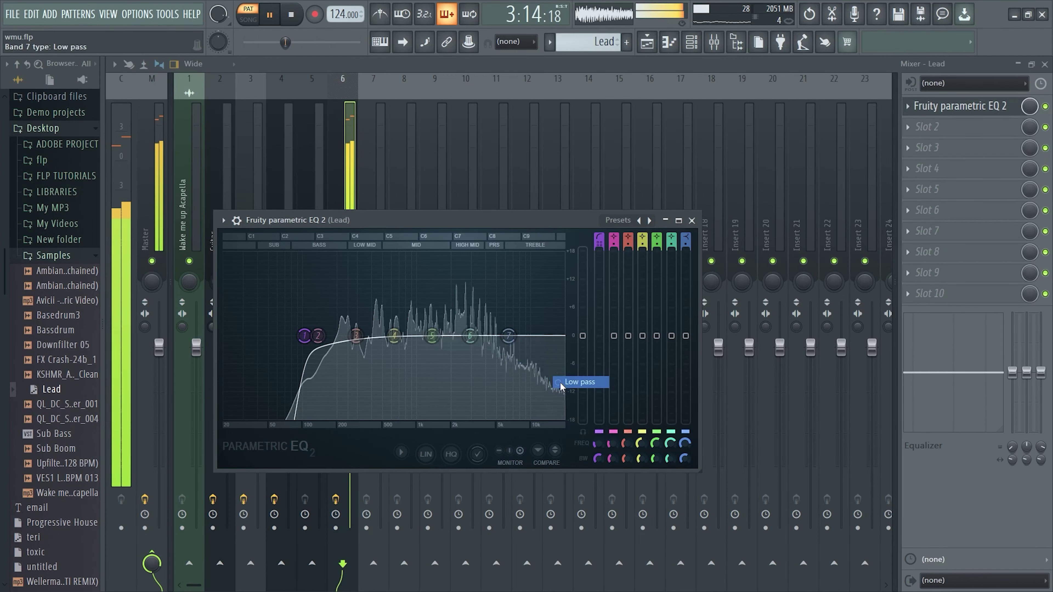
Set the slope order of the low-pass band 7 in the Lead EQ to Steep 8
key("space")
right_click(508, 337)
mouse_move(538, 379)
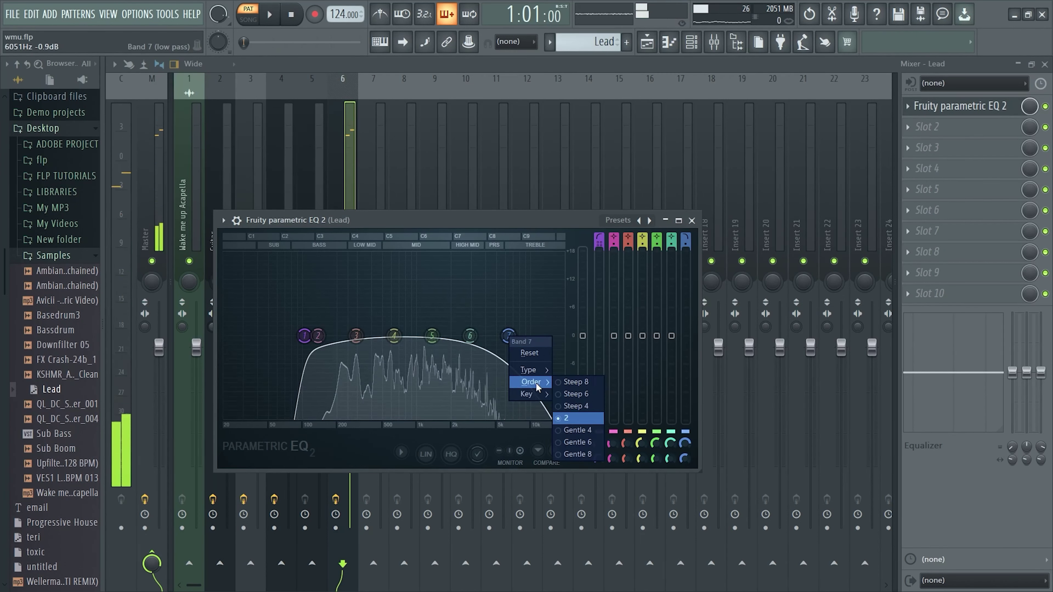
left_click(578, 382)
key("space")
Raise the Lead EQ's band 7 cutoff to near 10 kHz and boost band 6 to about 13.3 dB at 2977 Hz
left_click_drag(508, 336, 470, 274)
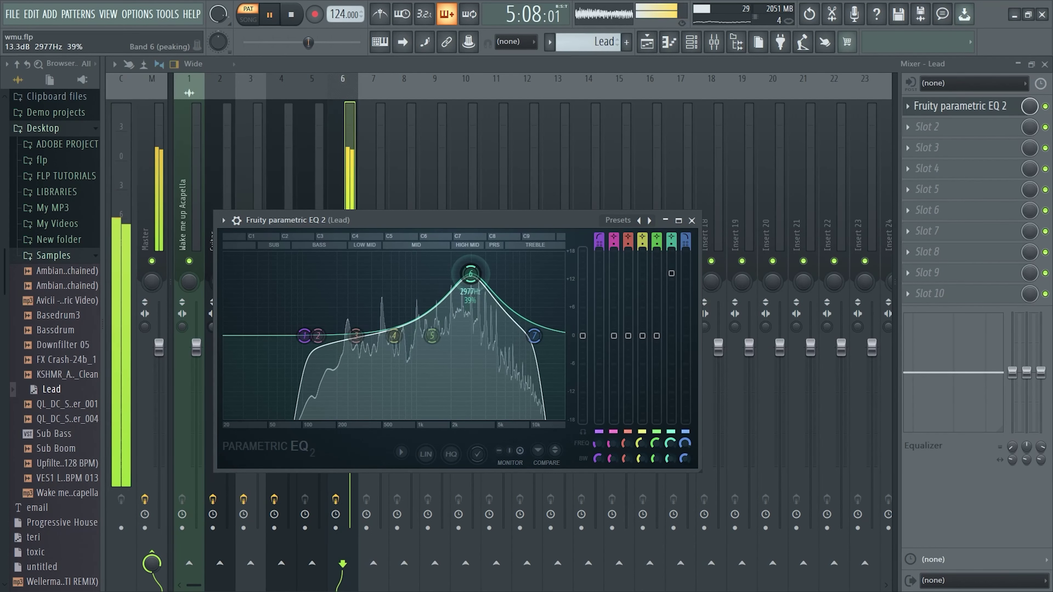
key("space")
left_click(691, 220)
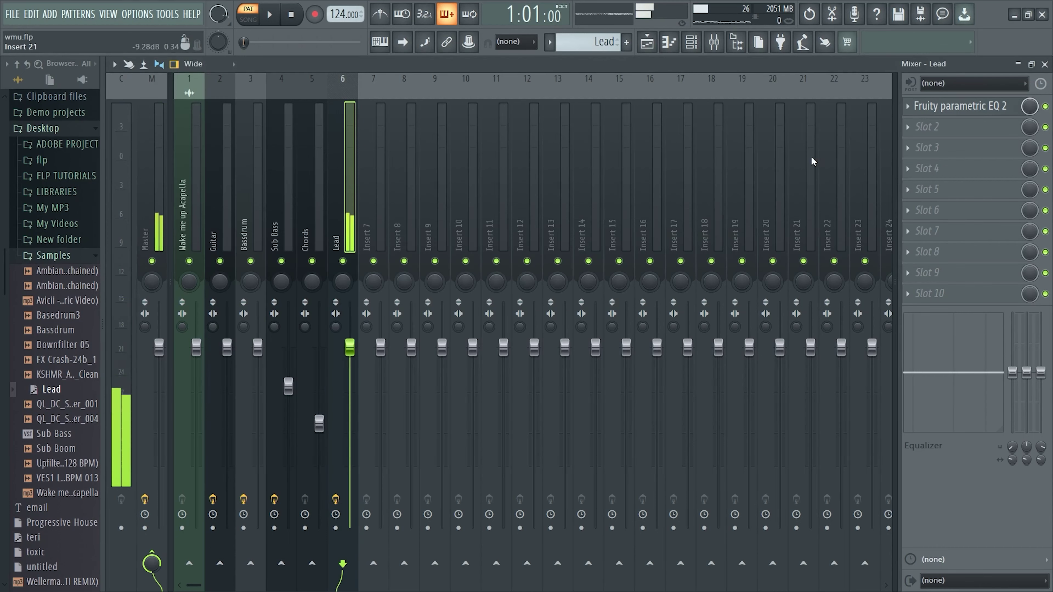
Load Fruity Reeverb 2 into slot 2 of the Lead mixer track and raise its wet level to about 93%
left_click(908, 126)
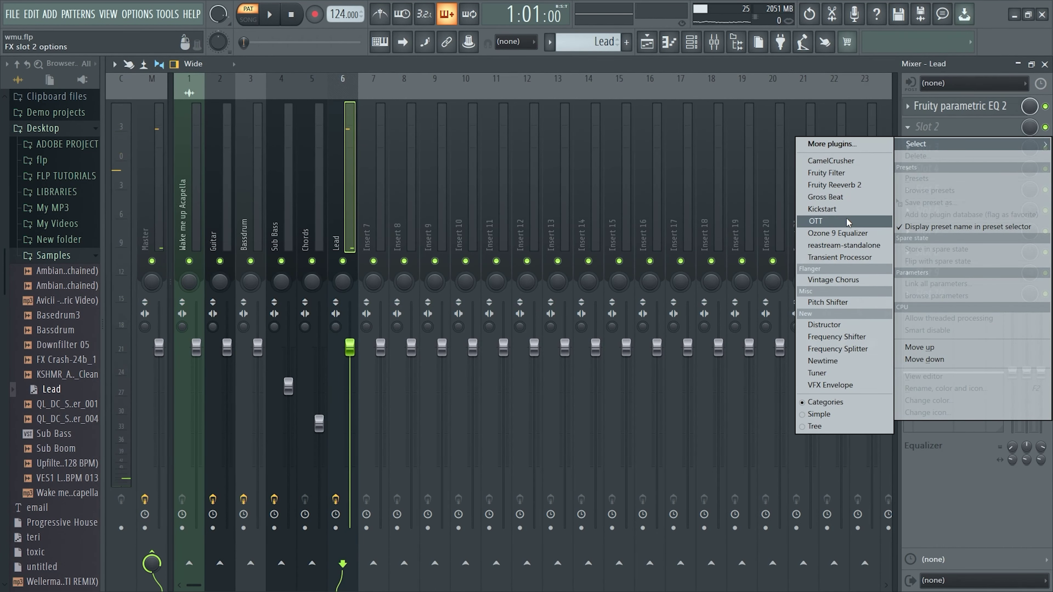
left_click(841, 186)
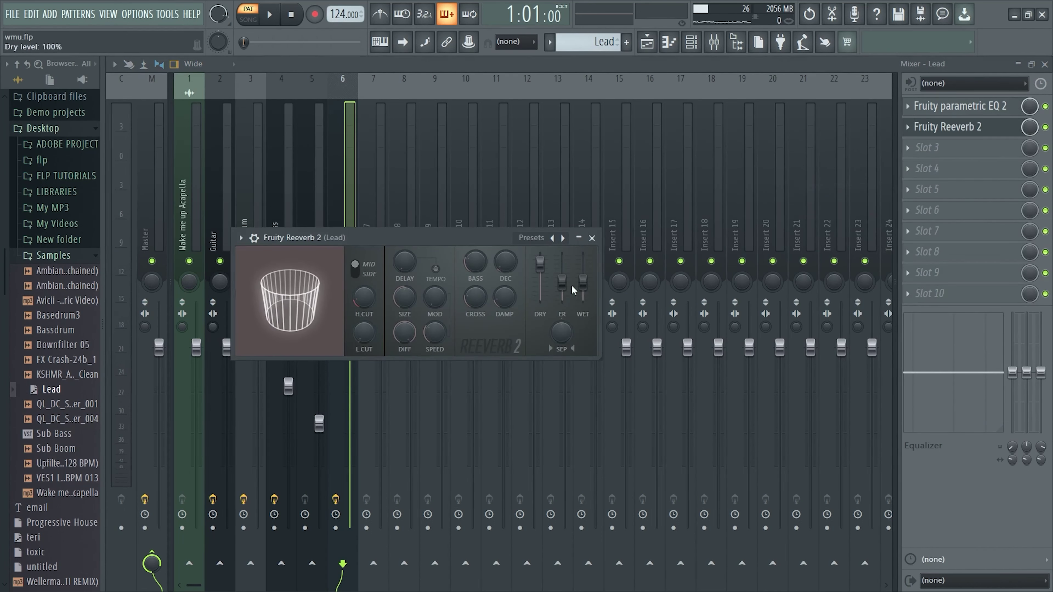
key("space")
left_click_drag(583, 282, 583, 266)
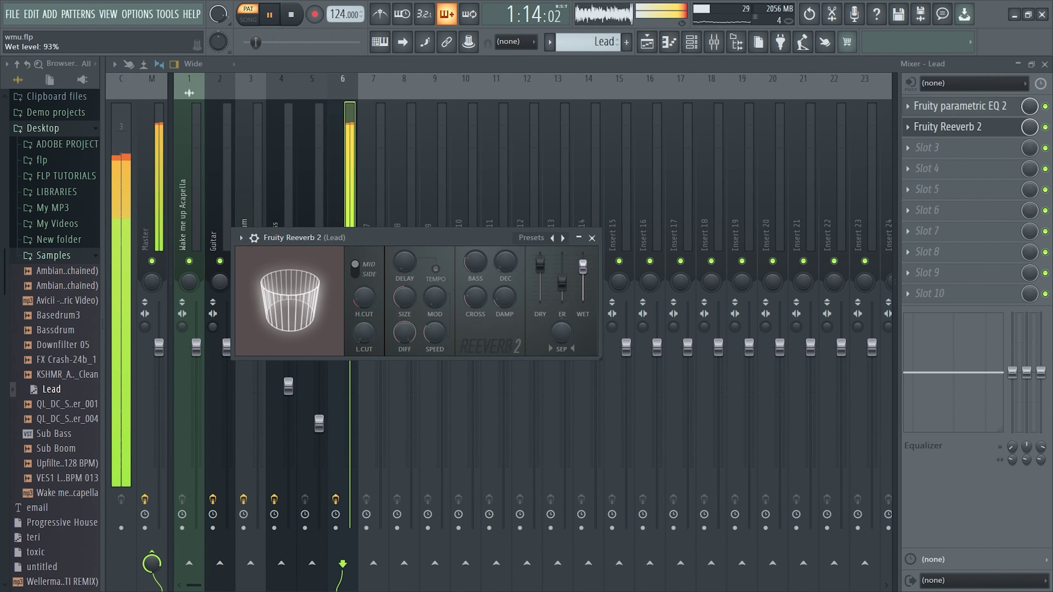
left_click(591, 238)
key("space")
Load OTT into slot 3 of the Lead mixer track and set its depth to 30%
left_click(928, 148)
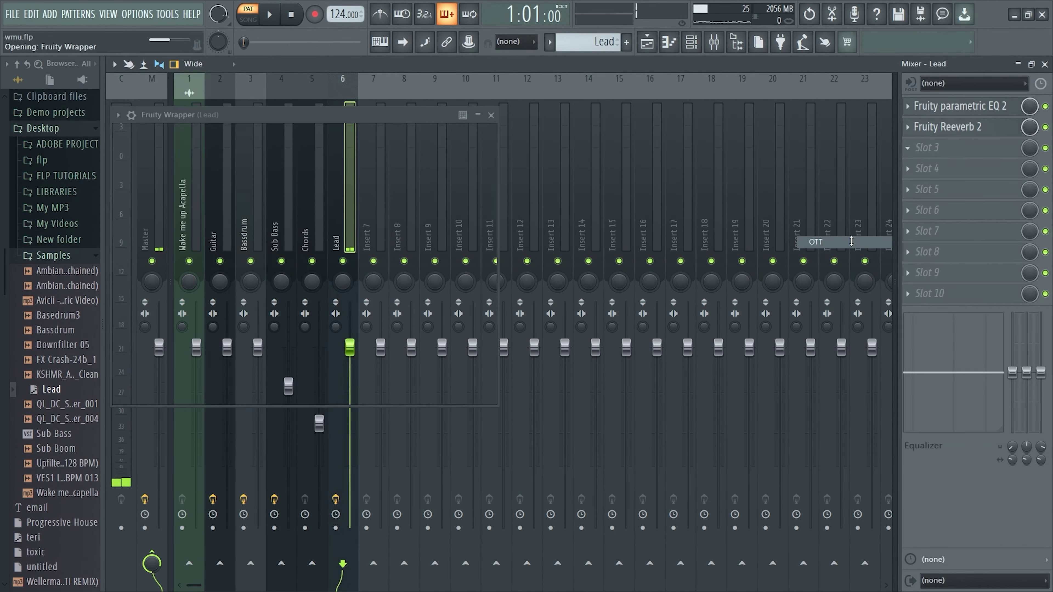
left_click(851, 240)
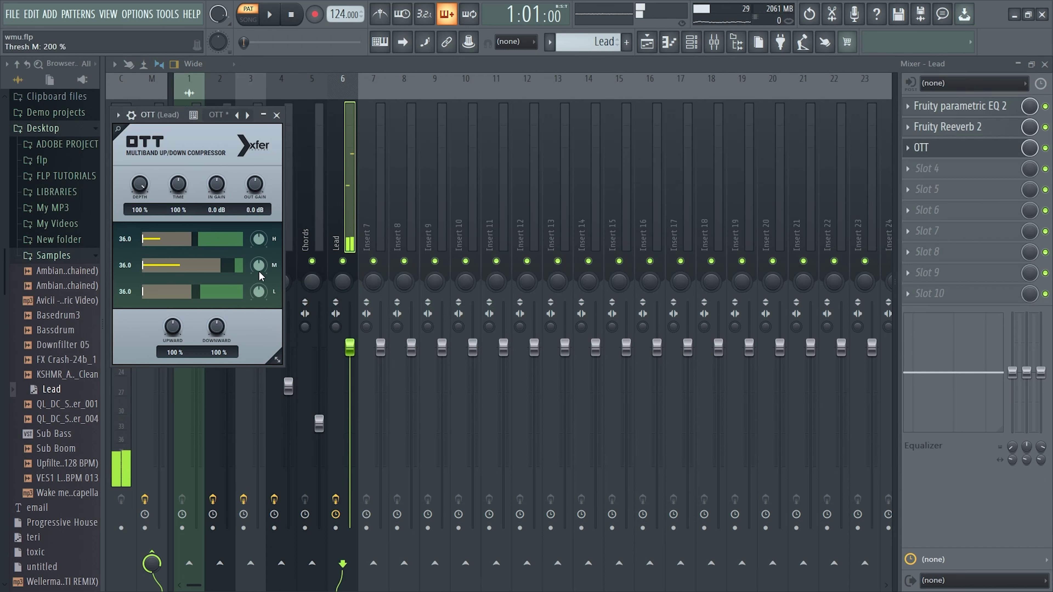
key("space")
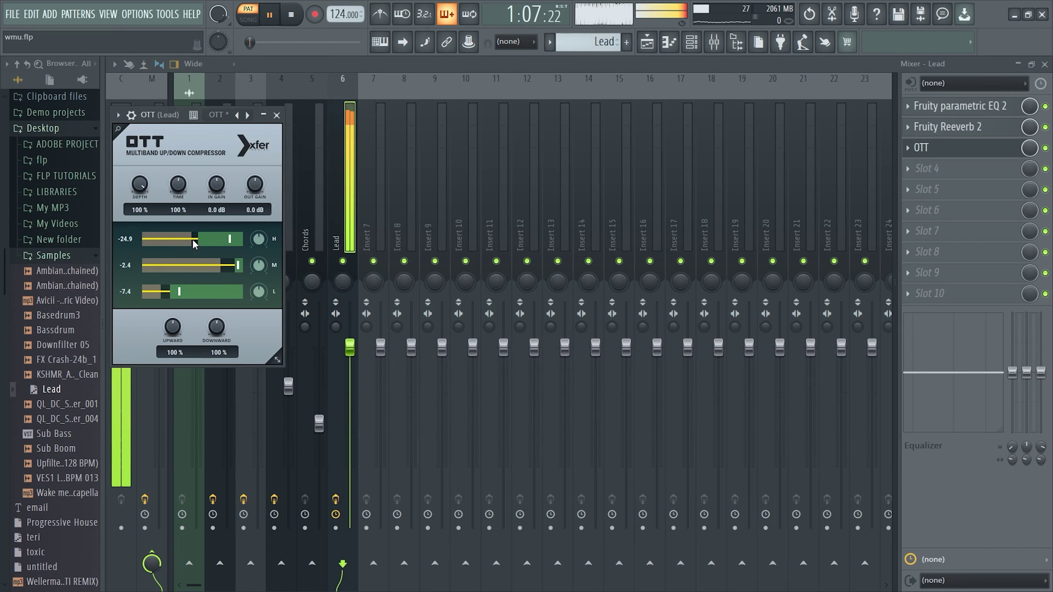
key("space")
left_click_drag(135, 188, 141, 268)
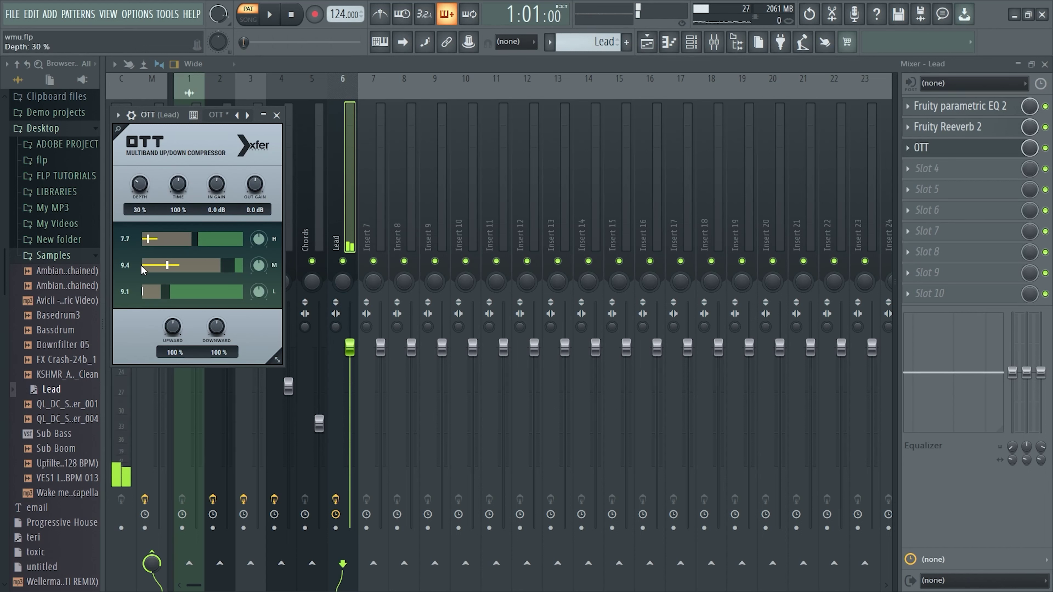